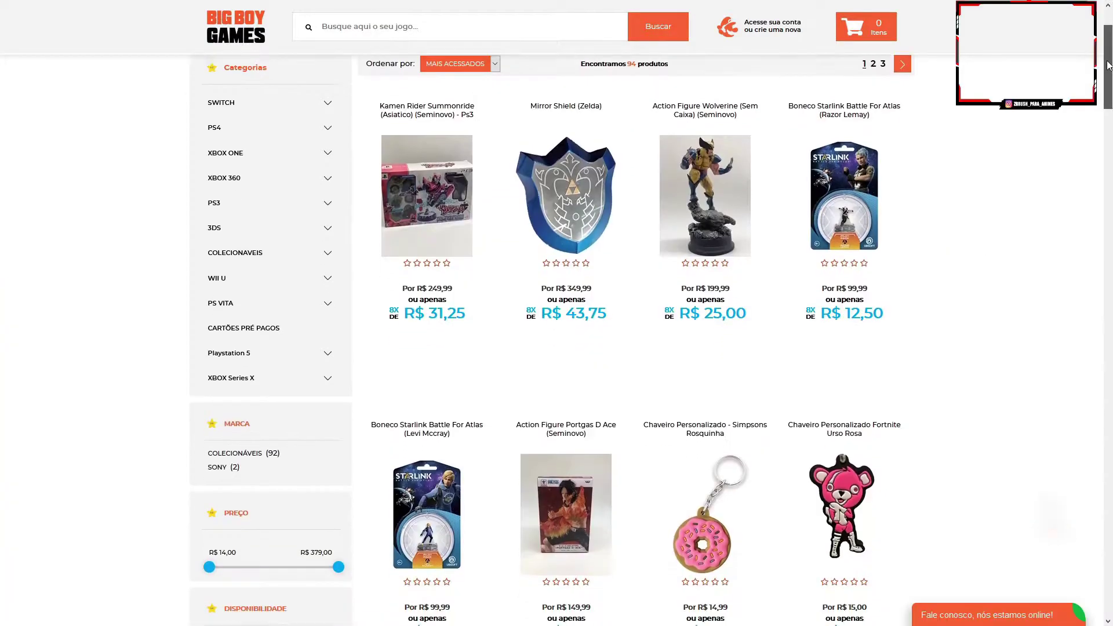
Scroll the Big Boy Games page down to the Colecionaveis grid of action figures and keychains.
left_click_drag(1109, 66, 1094, 129)
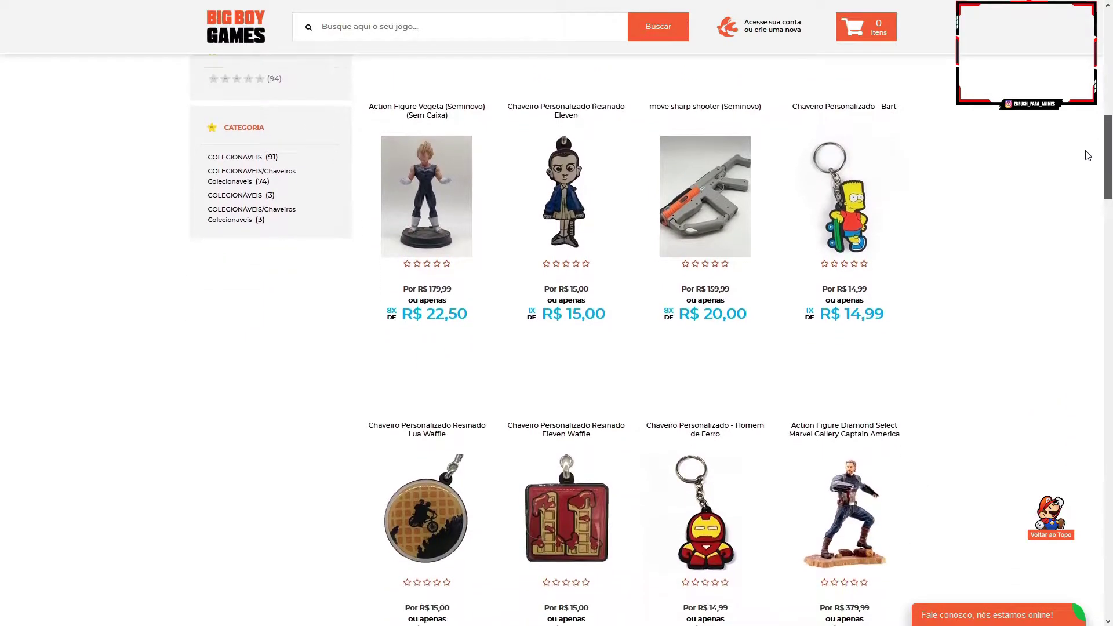
left_click_drag(1088, 167, 1074, 254)
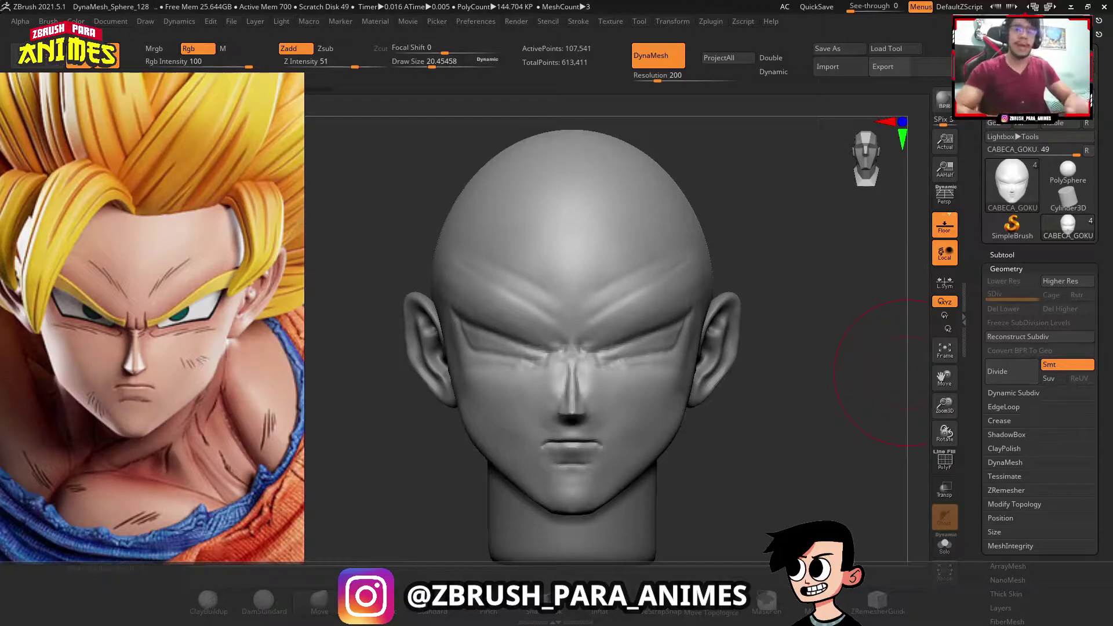
Turn the bald head to a front view and zoom the reference into Goku's face.
left_click_drag(736, 303, 659, 298)
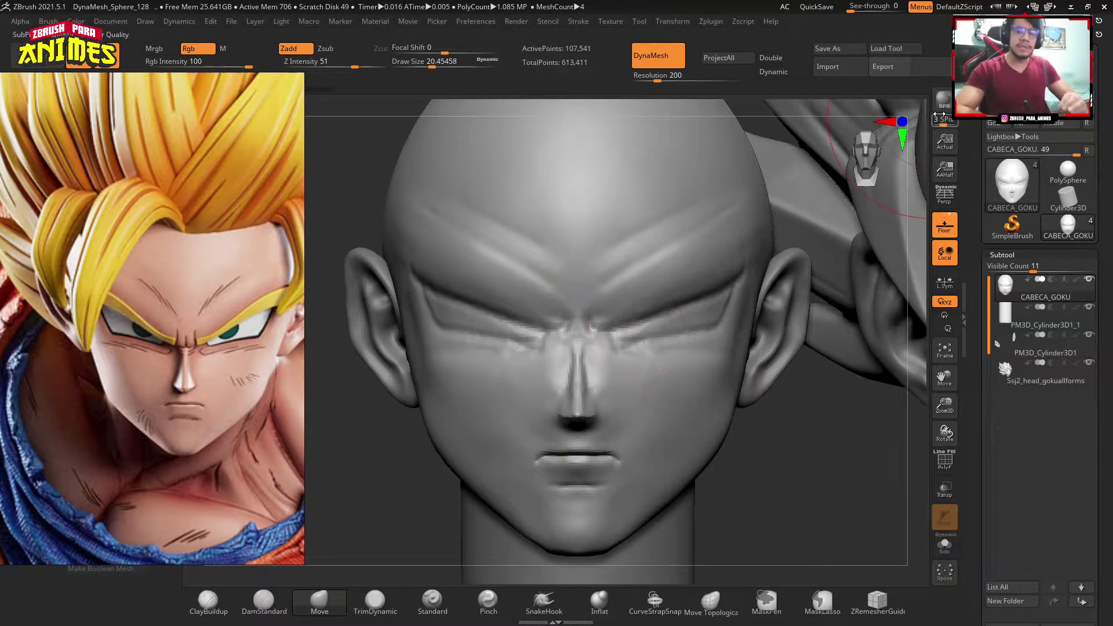
scroll(261, 364, "up", 2)
scroll(261, 359, "up", 2)
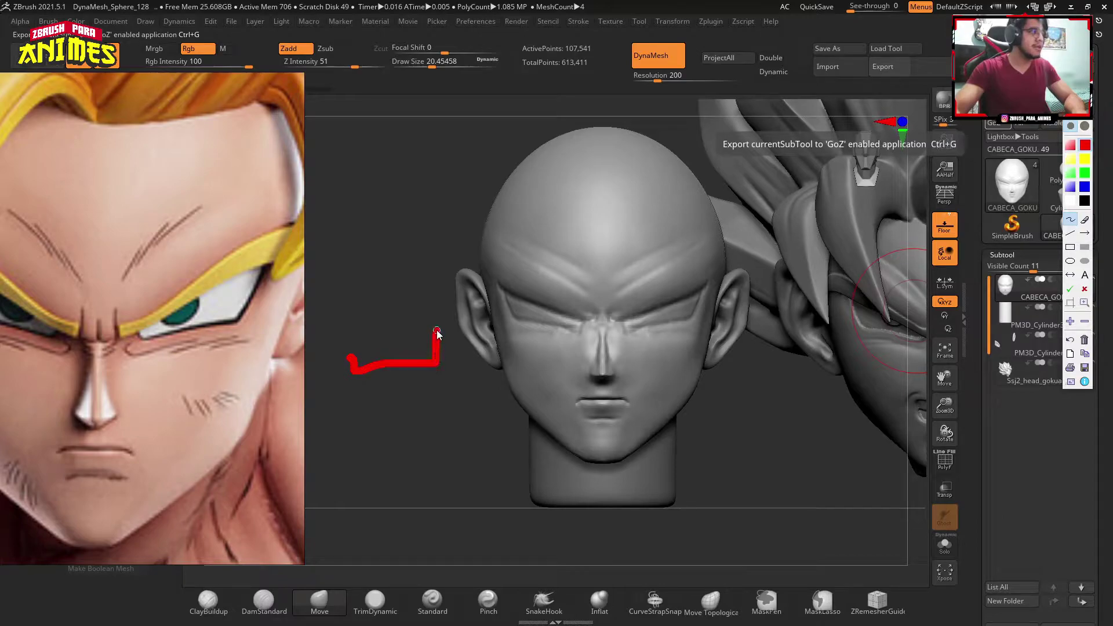
Sketch the eyebrow strap, zoom the reference onto Goku's brow and eye, then clear the sketch.
left_click_drag(338, 355, 458, 328)
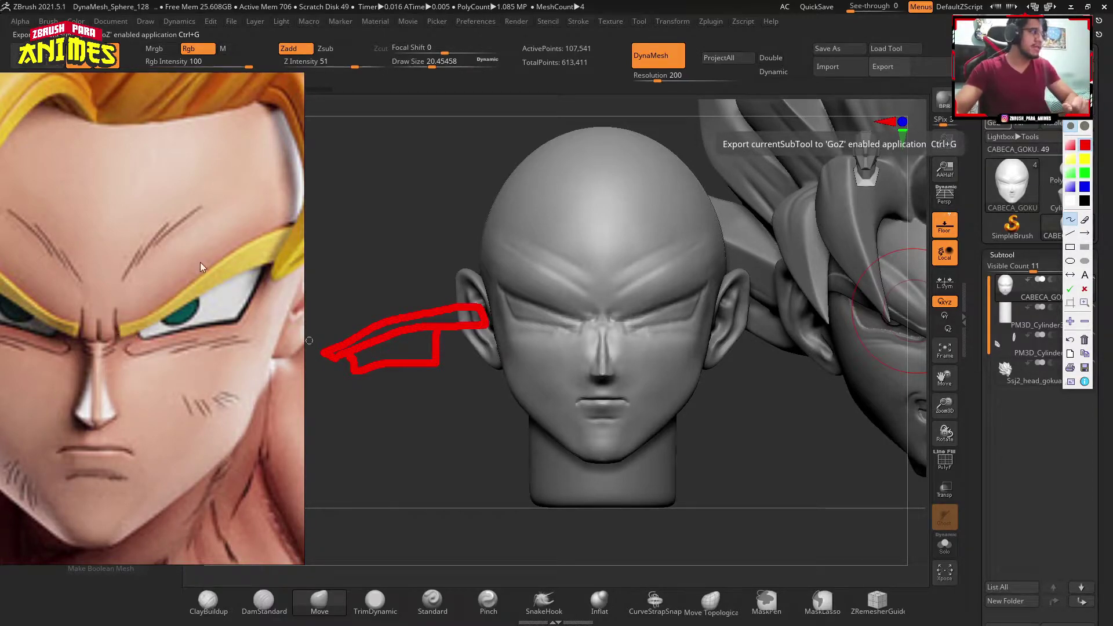
scroll(169, 304, "up", 1)
scroll(169, 304, "up", 1)
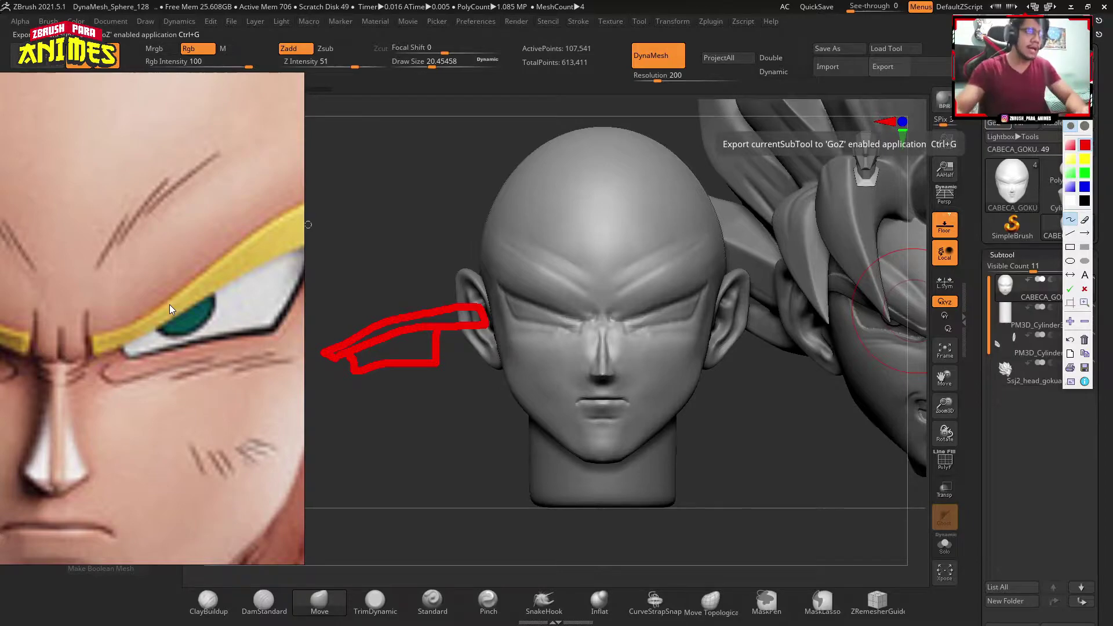
key("Escape")
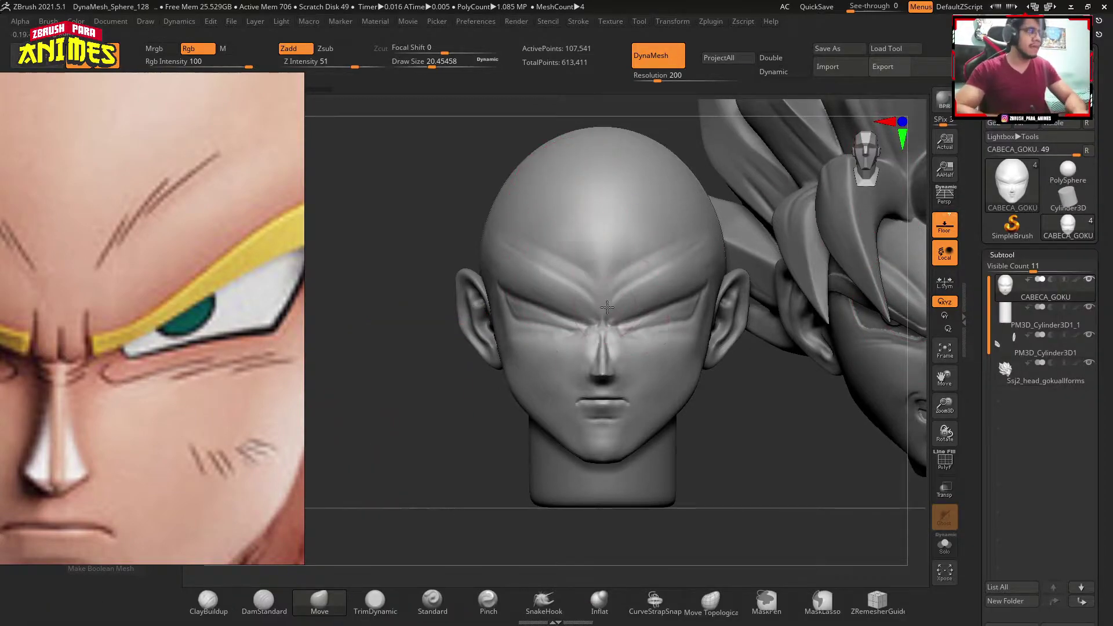
With the Move brush (BMV) in front view, pull the brow ridge upward symmetrically.
key("b")
key("m")
key("v")
right_click_drag(640, 330, 681, 270, "ctrl")
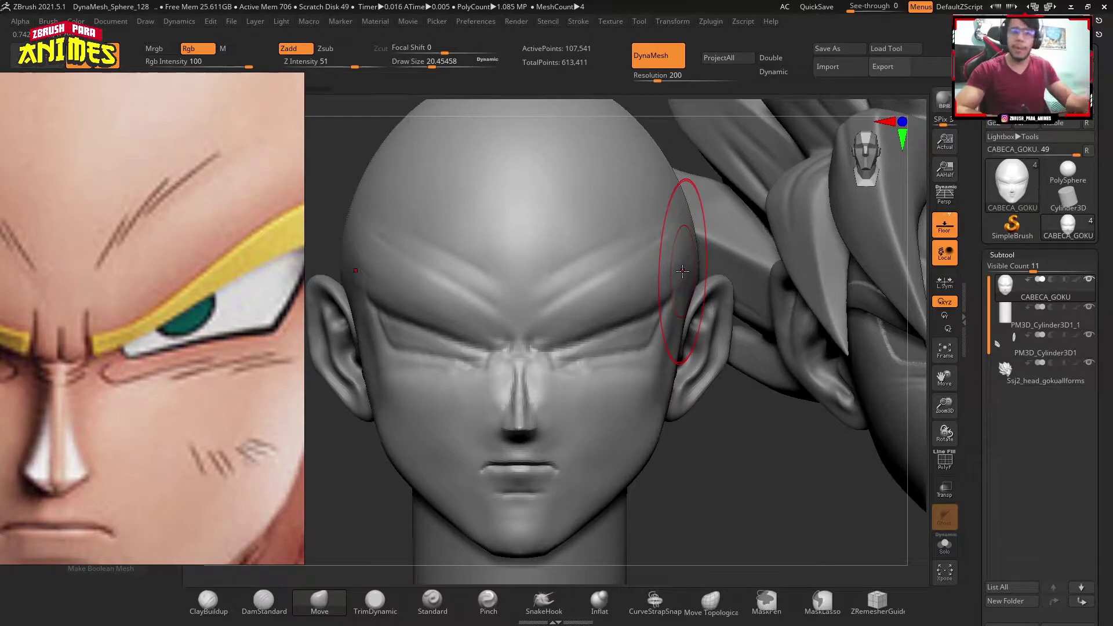
mouse_move(682, 271)
right_mouse_down("shift")
mouse_move(605, 274)
mouse_move(603, 260)
mouse_move(644, 272)
right_mouse_up("shift")
mouse_move(645, 272)
left_mouse_down()
mouse_move(597, 224)
mouse_move(628, 225)
left_mouse_up()
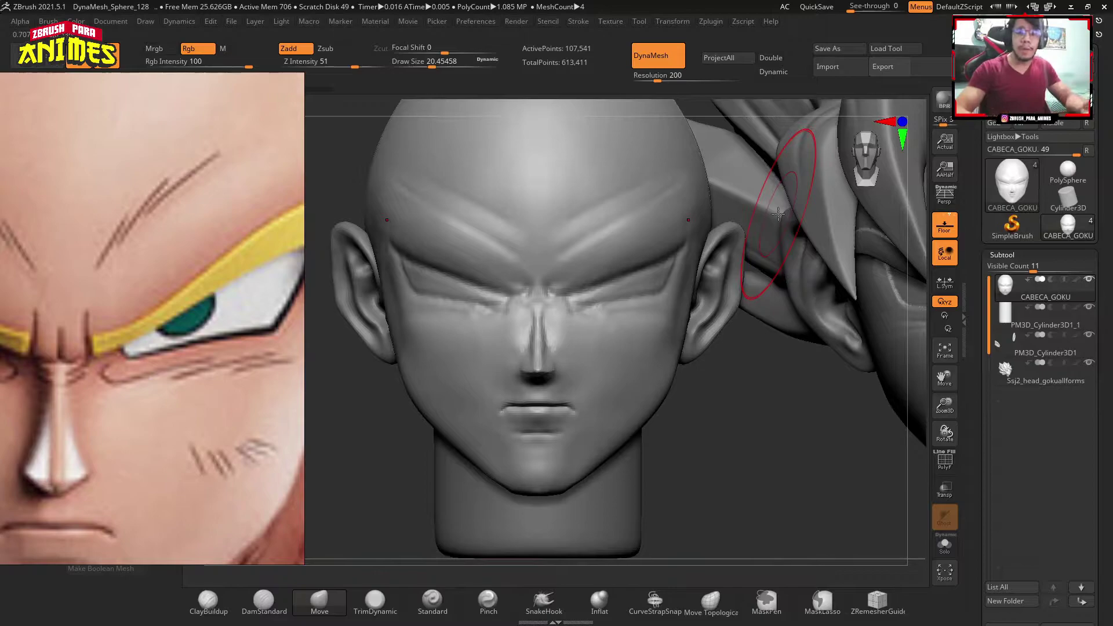
mouse_move(778, 214)
left_mouse_down()
mouse_move(609, 336)
mouse_move(625, 322)
left_mouse_up()
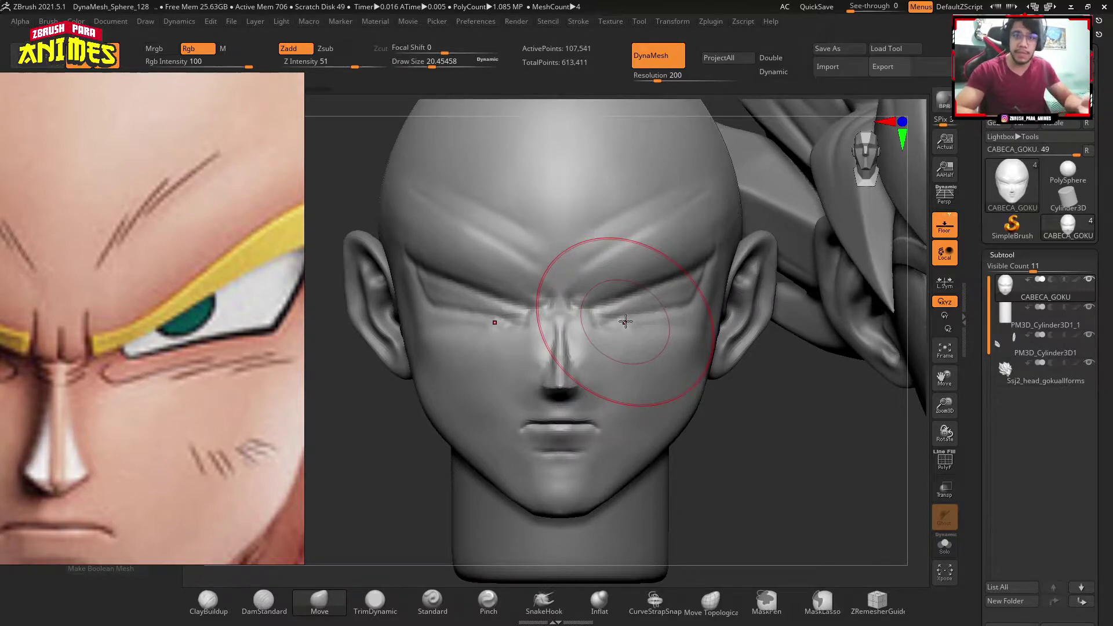
Recentre the head and move the reference window up over the left tray.
scroll(622, 324, "up", 2)
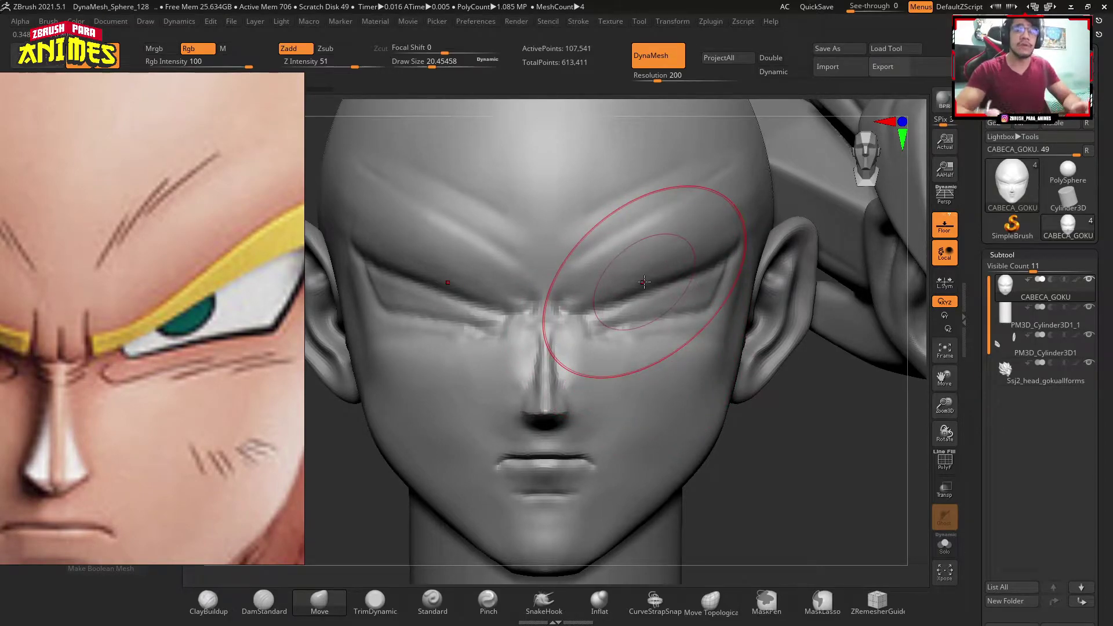
scroll(644, 283, "down", 3)
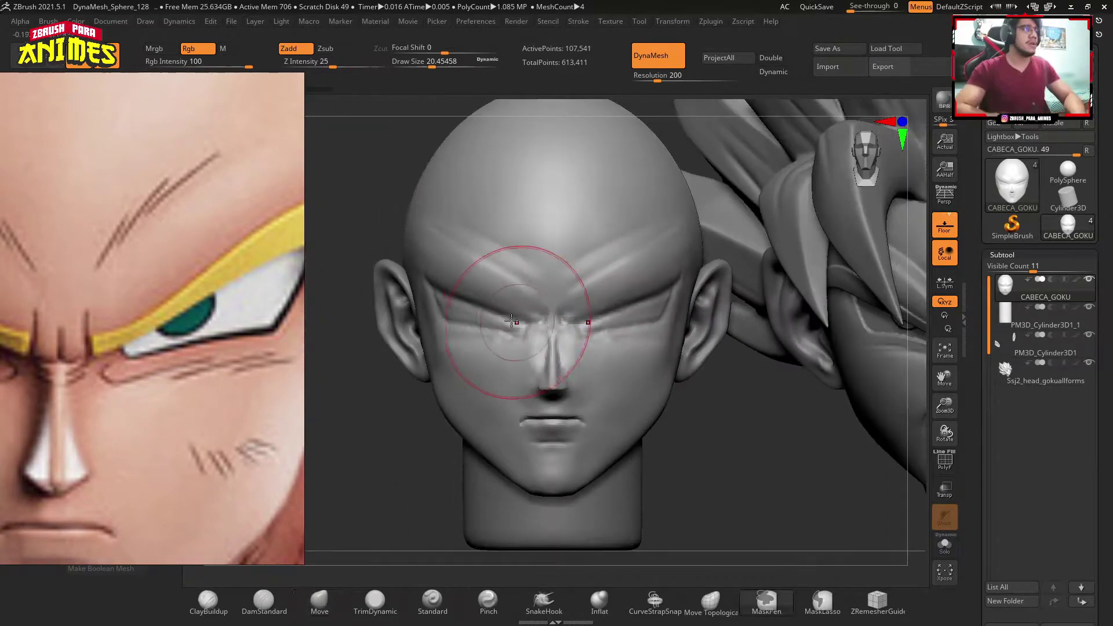
right_click_drag(479, 348, 603, 279, "alt")
scroll(604, 278, "up", 3)
left_click_drag(84, 313, 204, 287)
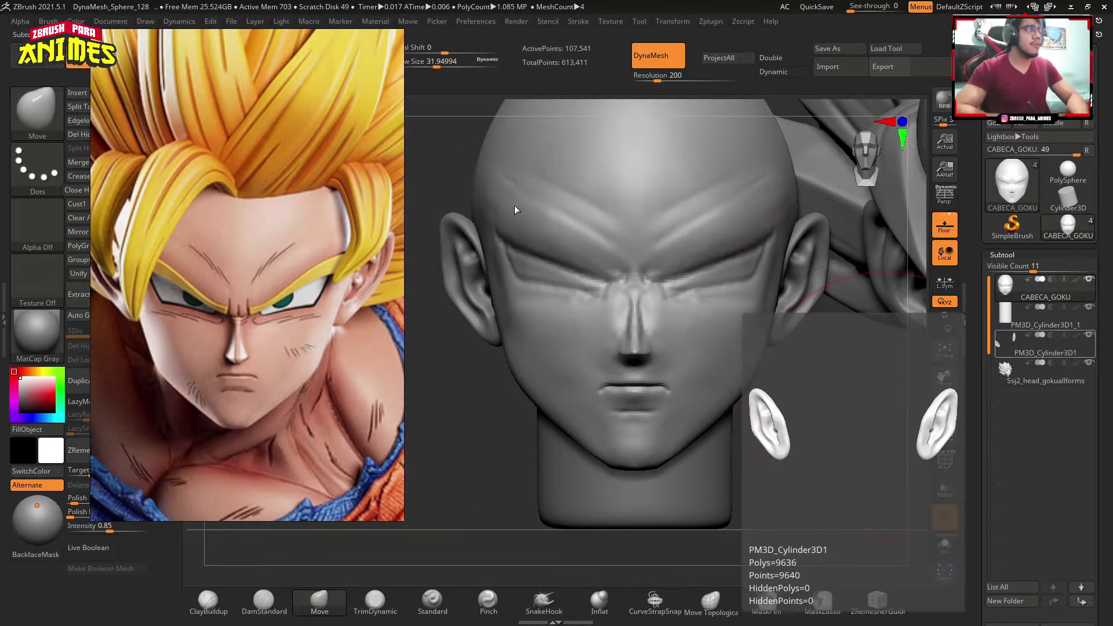
Nudge the glabella between the brows with a smaller brush from a front view.
key("ctrl")
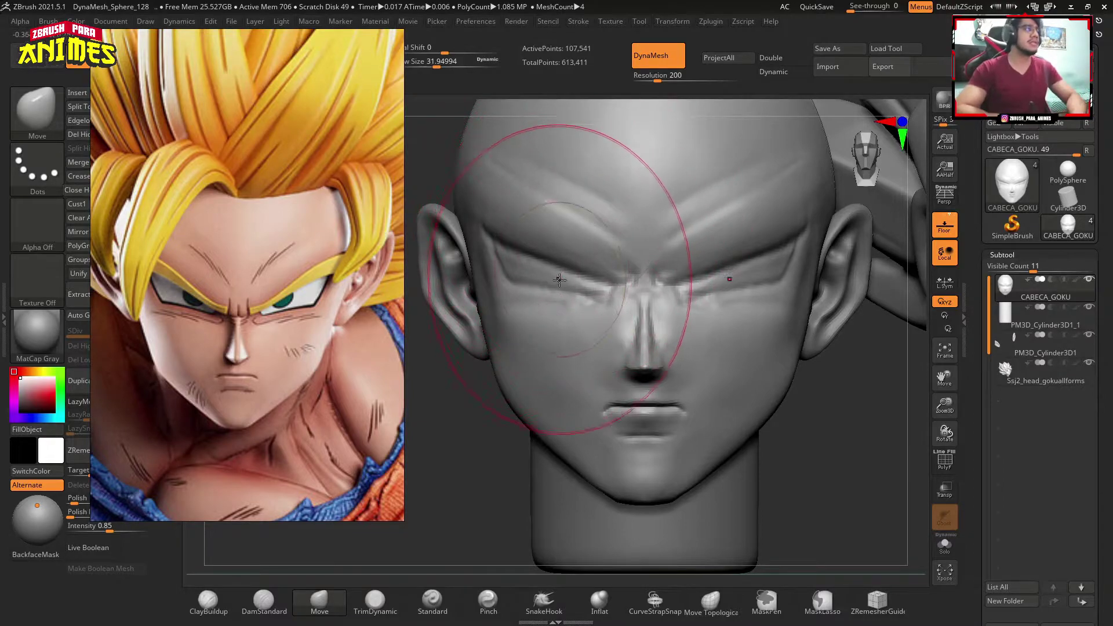
left_click_drag(577, 229, 545, 275)
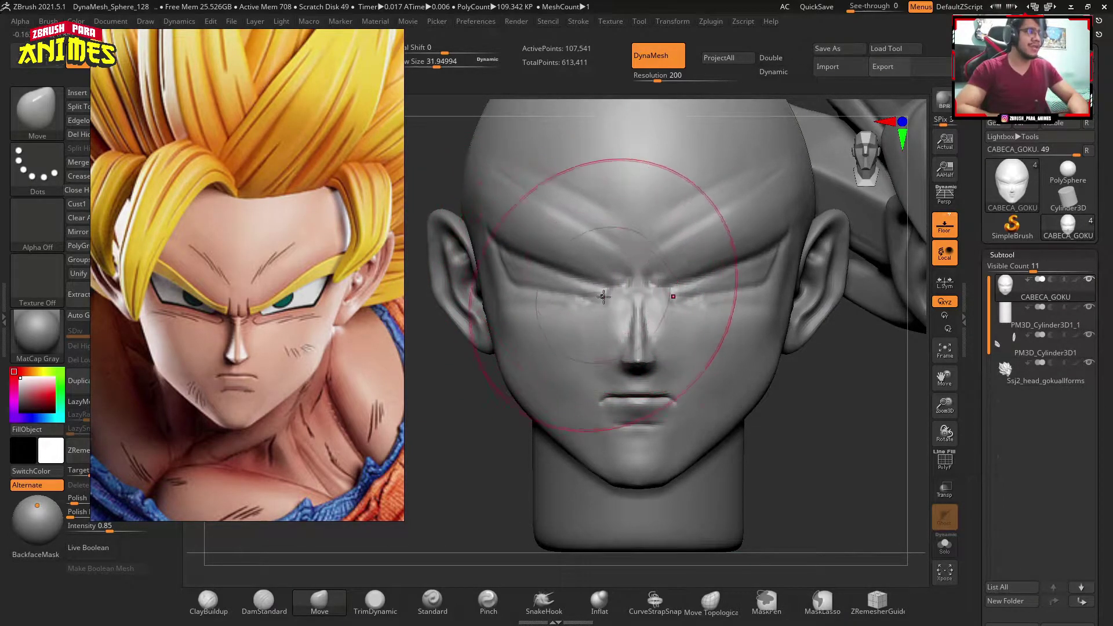
key("ctrl")
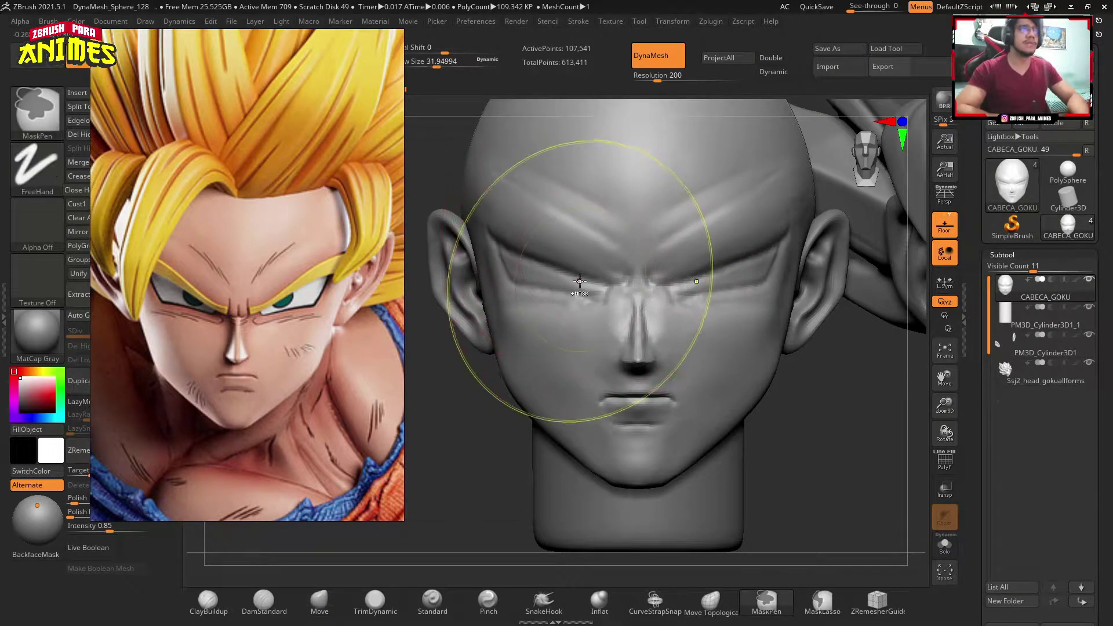
mouse_move(580, 281)
left_mouse_down()
mouse_move(547, 253)
mouse_move(601, 248)
left_mouse_up()
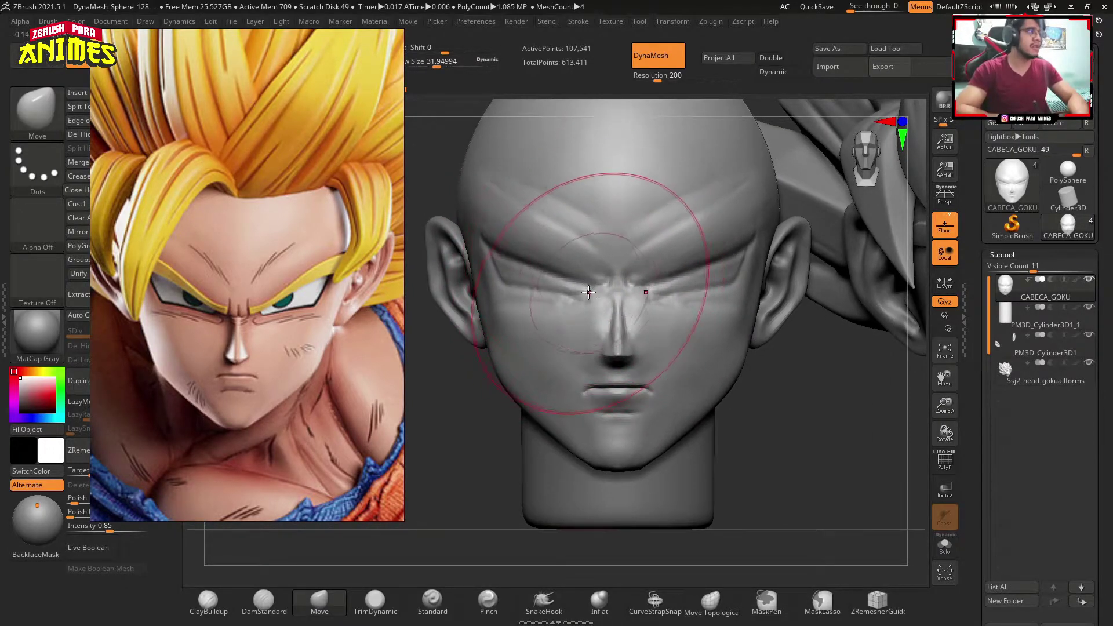
right_click_drag(588, 292, 567, 303, "ctrl")
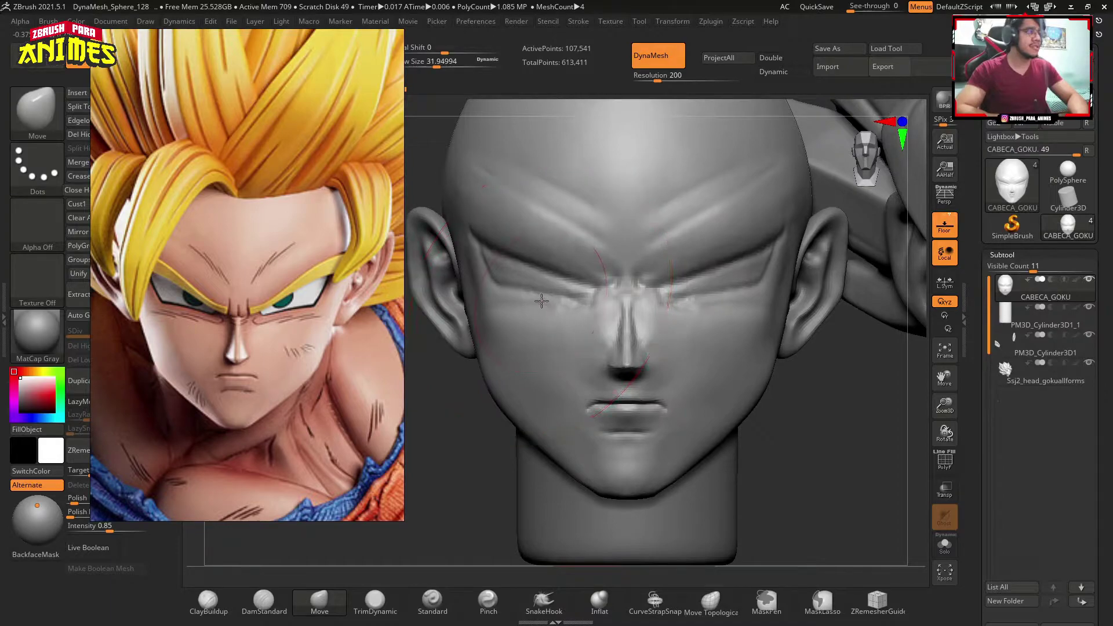
key("bracketleft")
key("bracketleft")
key("bracketleft")
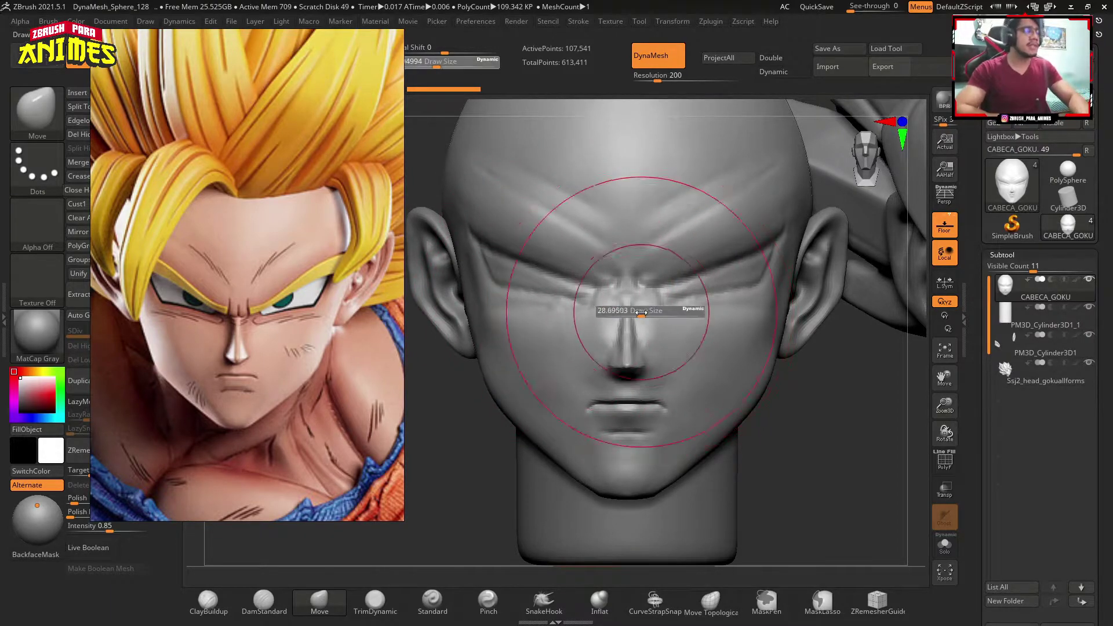
key("bracketleft")
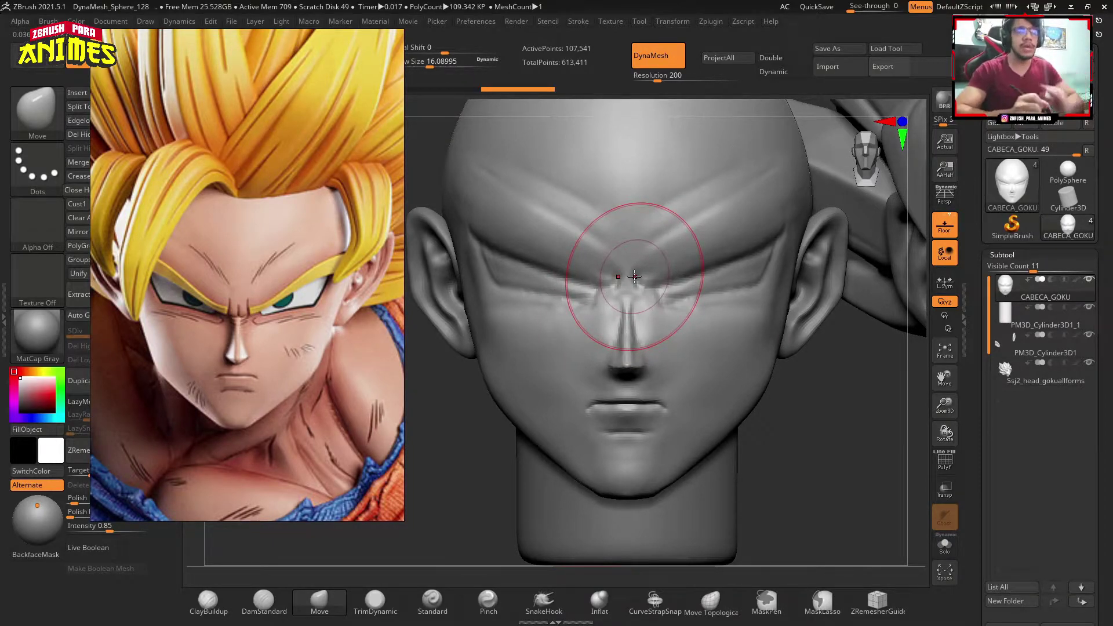
mouse_move(624, 169)
right_mouse_down("ctrl")
mouse_move(626, 243)
mouse_move(615, 249)
mouse_move(633, 349)
mouse_move(638, 278)
mouse_move(621, 272)
right_mouse_up("ctrl")
mouse_move(646, 236)
right_mouse_down("ctrl")
mouse_move(615, 332)
mouse_move(638, 232)
right_mouse_up("ctrl")
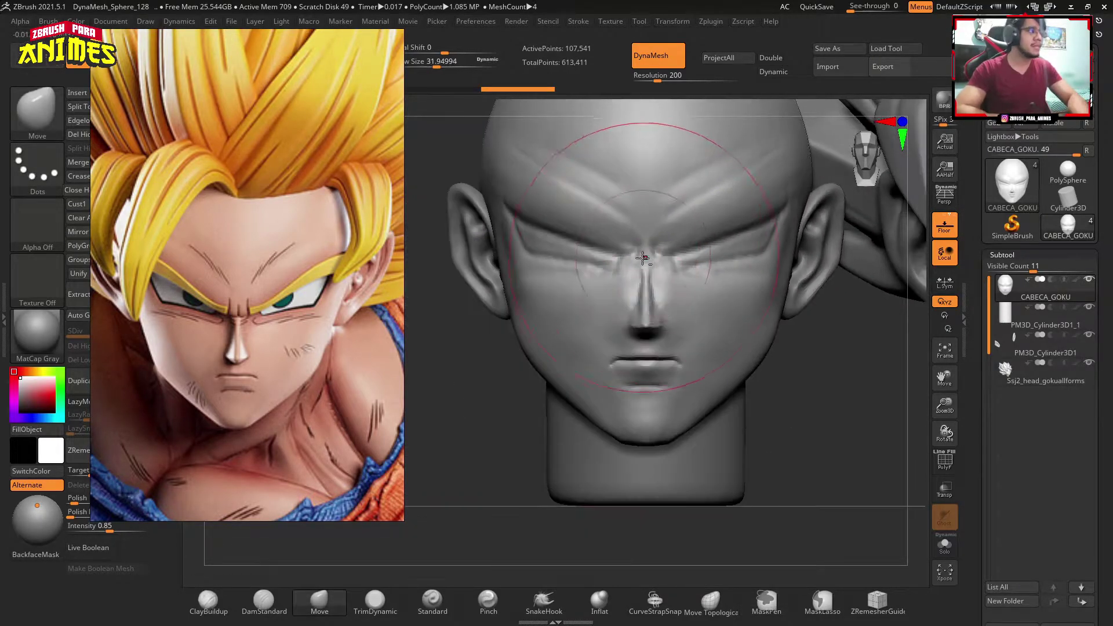
Shape the cheek, lips and nose at Draw Sizes about 24, 9 and 19.
key("s")
mouse_move(603, 282)
left_mouse_down()
mouse_move(636, 282)
mouse_move(621, 282)
left_mouse_up()
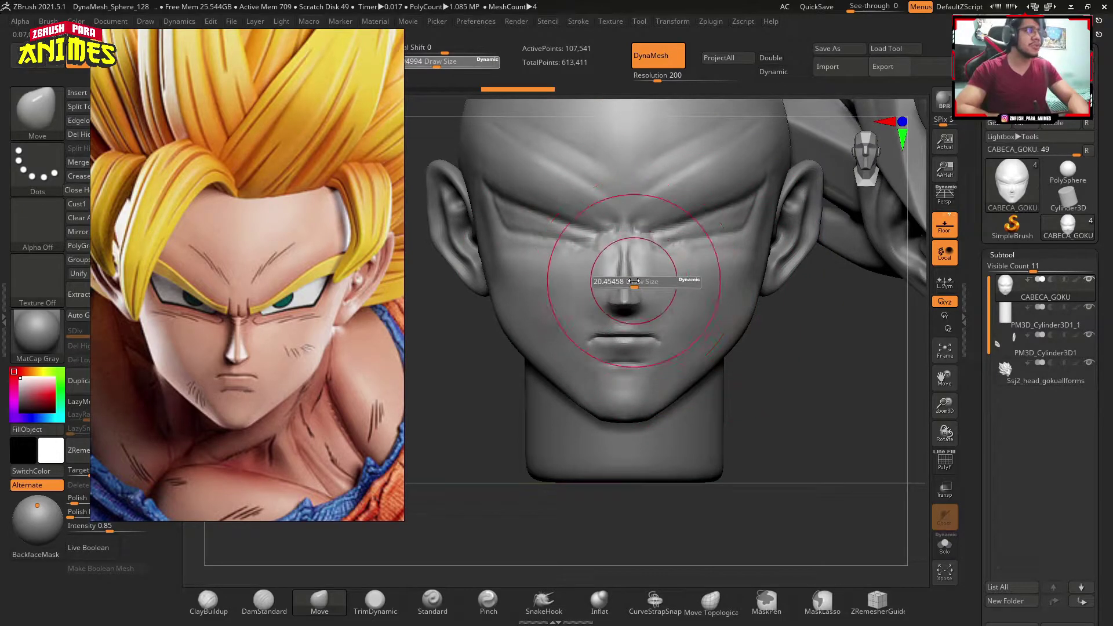
right_click_drag(708, 186, 716, 259)
key("s")
left_click_drag(693, 253, 733, 253)
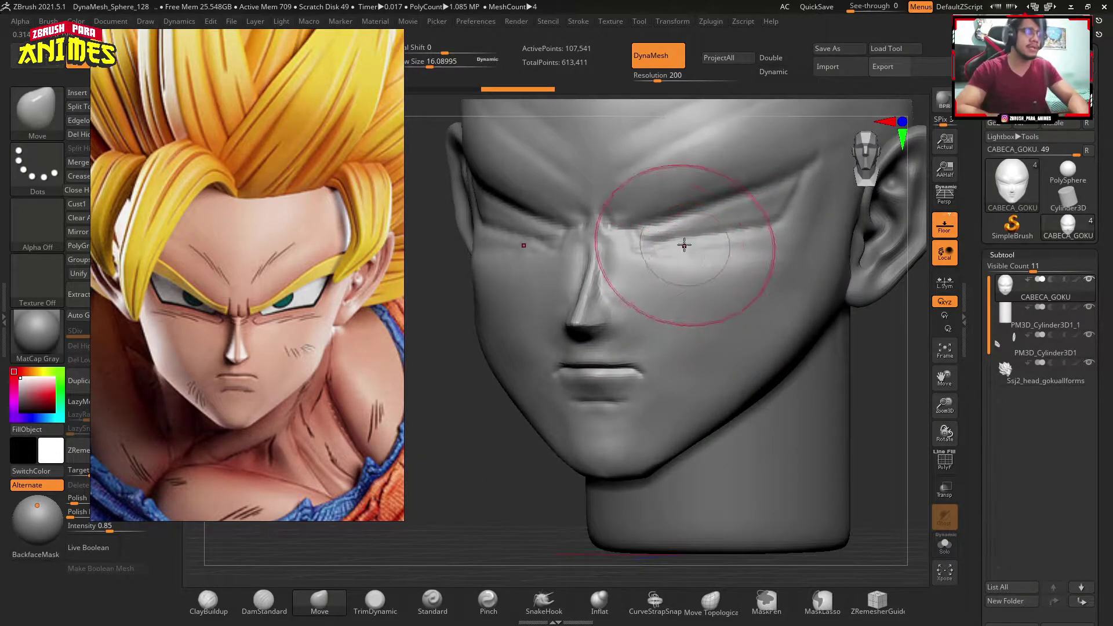
right_click_drag(684, 241, 525, 319)
key("s")
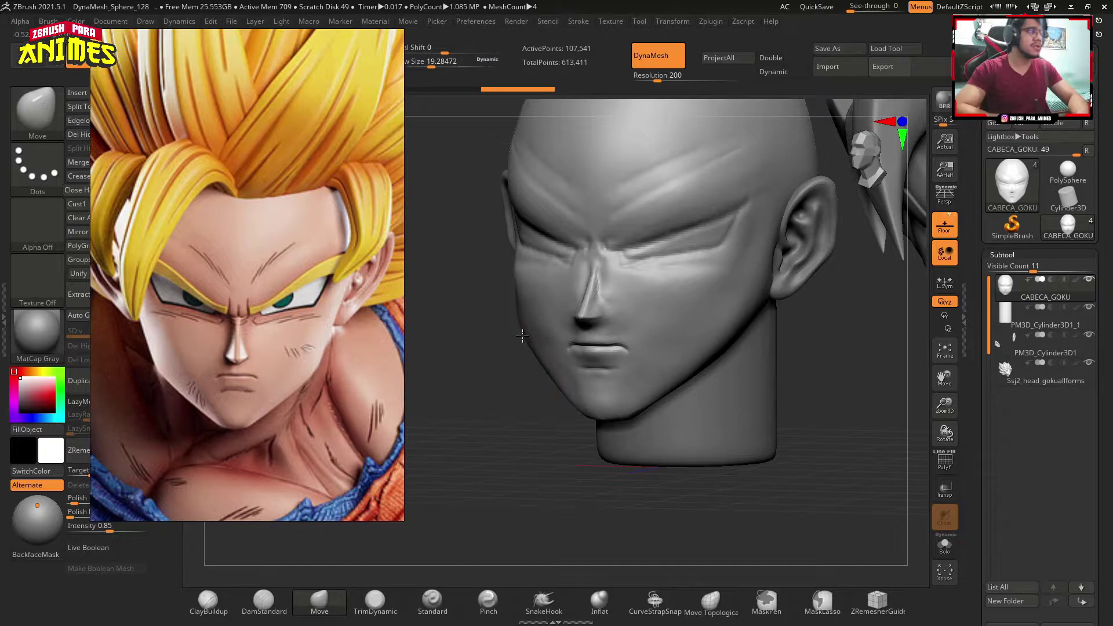
right_click_drag(543, 319, 631, 349)
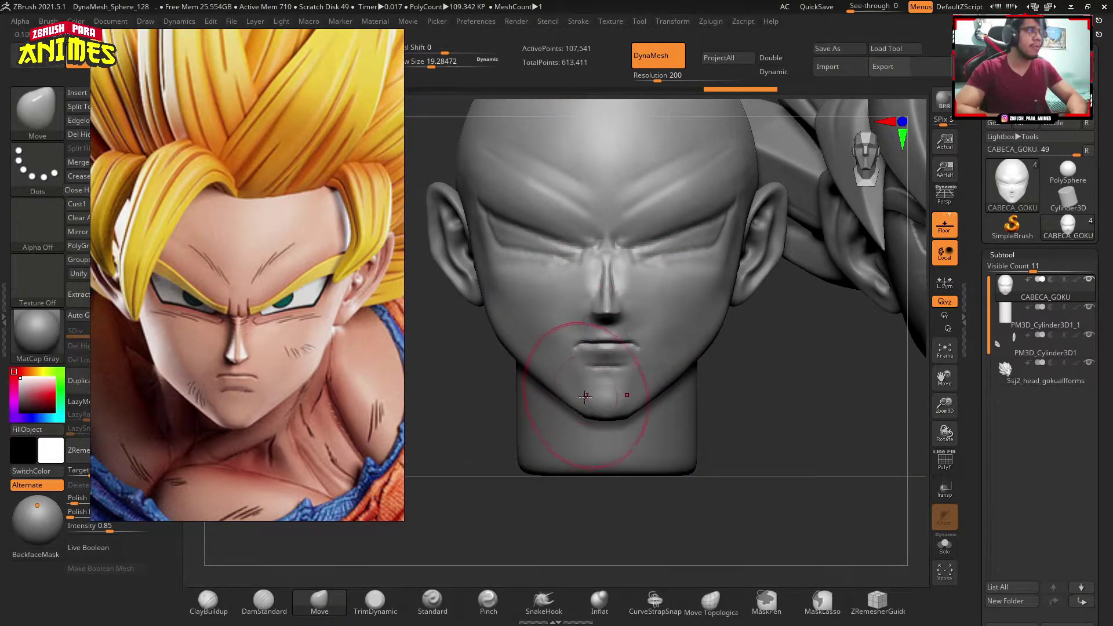
mouse_move(582, 408)
right_mouse_down("ctrl")
mouse_move(566, 347)
mouse_move(626, 244)
right_mouse_up("ctrl")
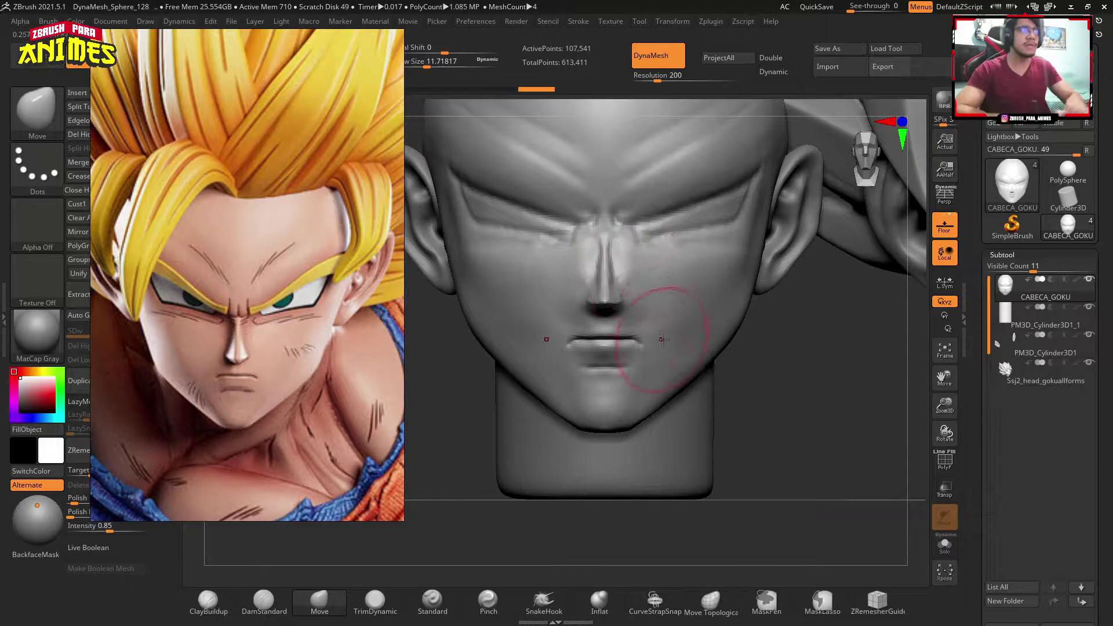
right_click_drag(609, 325, 606, 278)
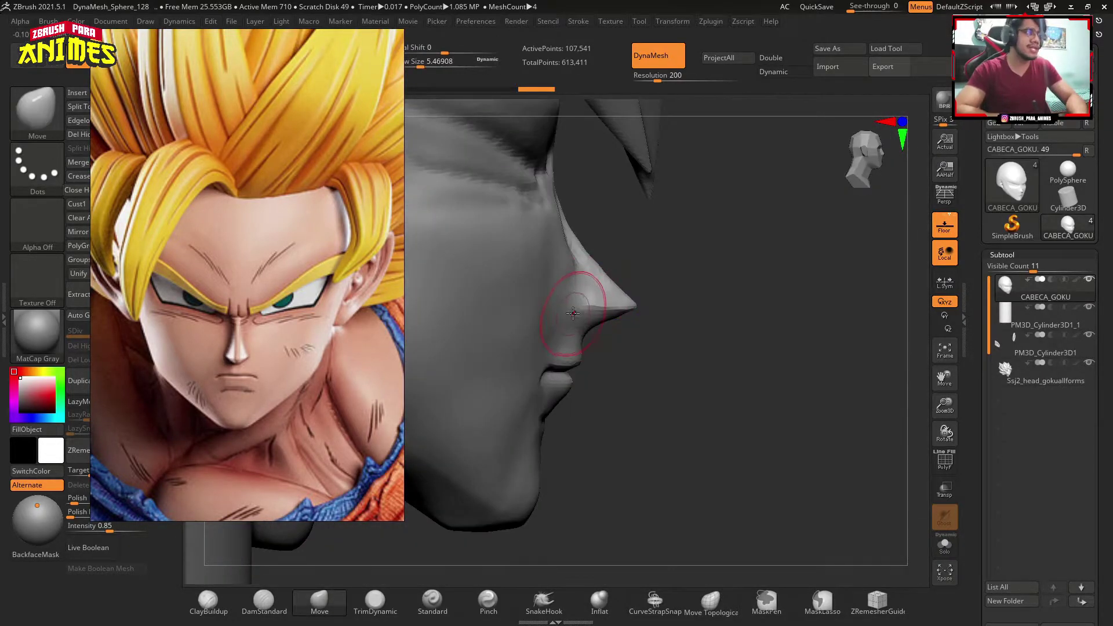
Flatten the brow and nose planes with TrimDynamic, checking from front and three-quarter views.
mouse_move(564, 310)
right_mouse_down()
mouse_move(585, 273)
mouse_move(625, 269)
right_mouse_up()
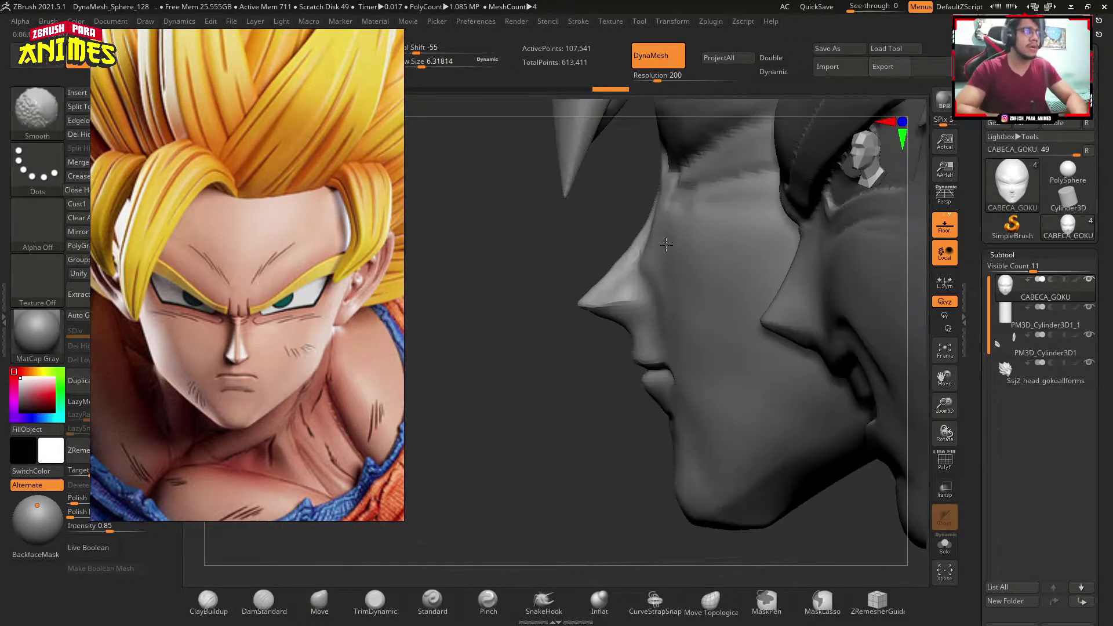
mouse_move(651, 298)
right_mouse_down()
mouse_move(584, 258)
mouse_move(614, 313)
mouse_move(643, 273)
mouse_move(647, 295)
mouse_move(623, 267)
right_mouse_up()
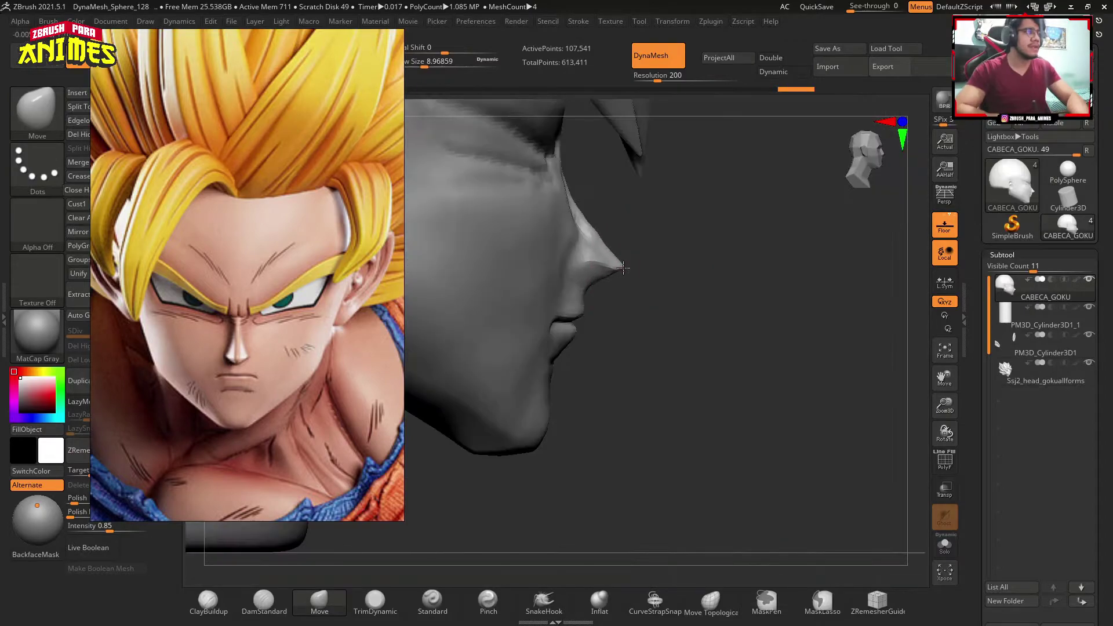
key("s")
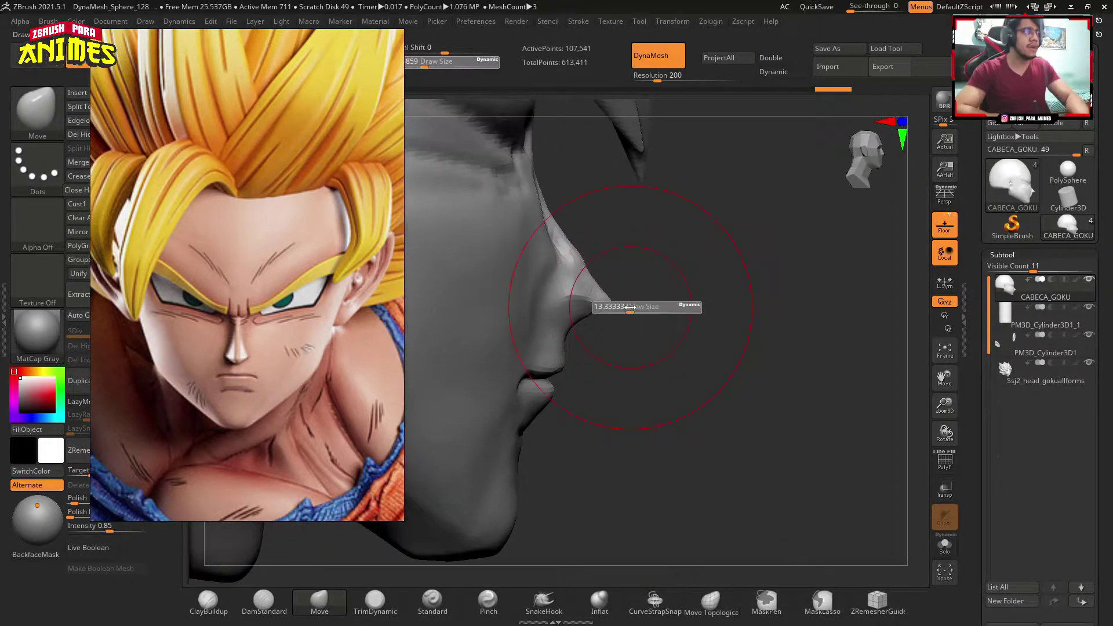
left_click_drag(579, 249, 609, 271)
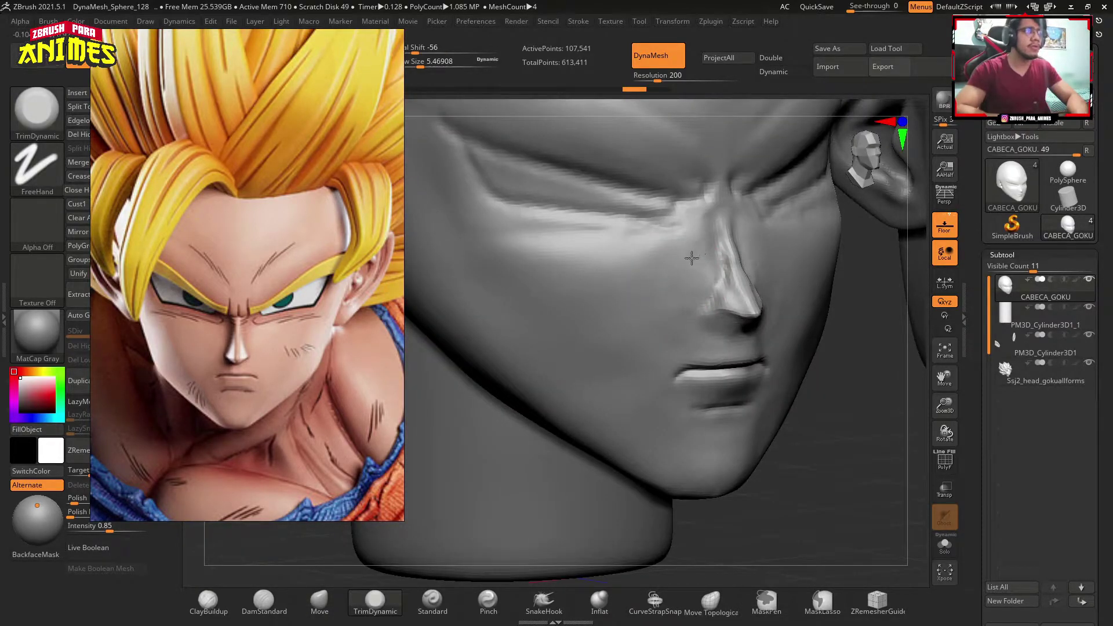
left_click_drag(699, 284, 664, 266)
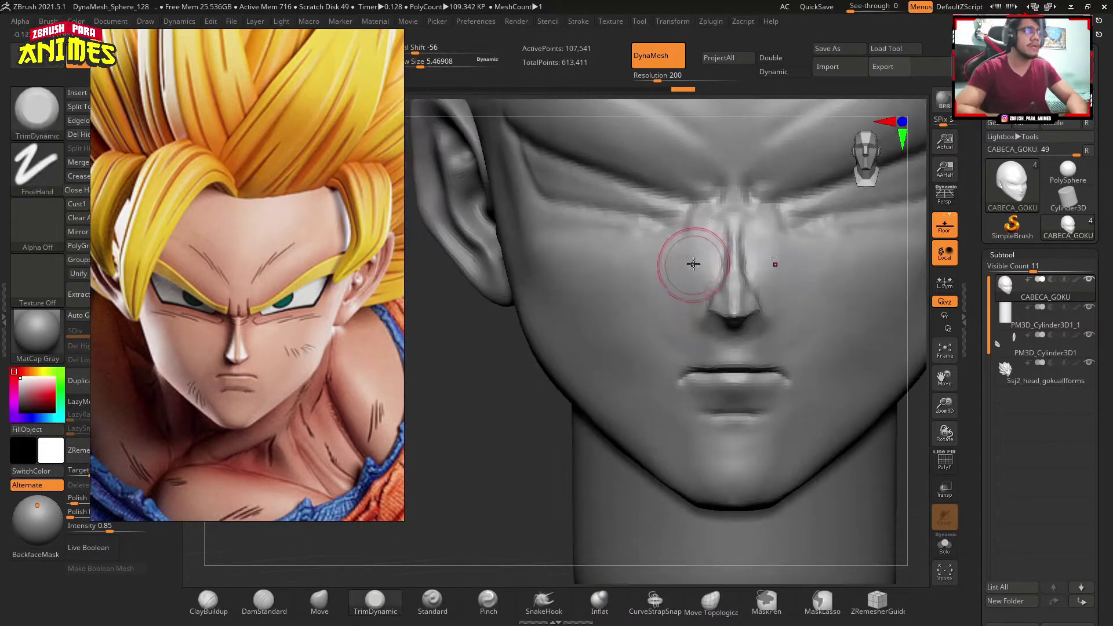
right_click_drag(635, 326, 637, 399)
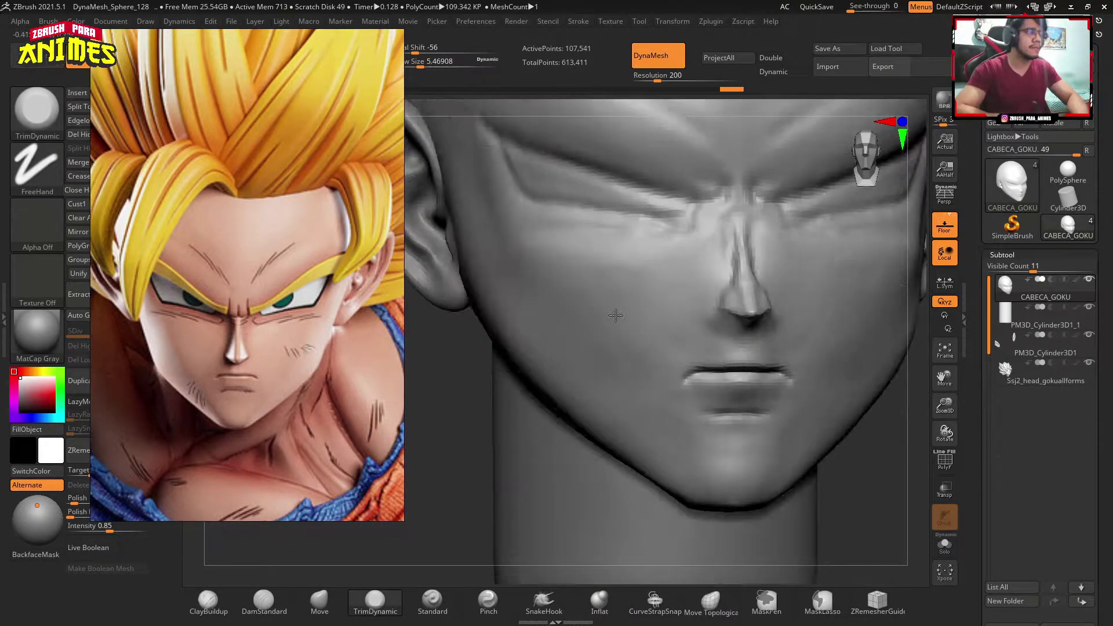
Switch to the Move brush and turn the head to a side profile.
key("b")
key("m")
key("v")
mouse_move(621, 336)
right_mouse_down()
mouse_move(658, 410)
mouse_move(614, 325)
mouse_move(568, 325)
mouse_move(489, 383)
mouse_move(454, 323)
mouse_move(522, 257)
mouse_move(597, 369)
right_mouse_up()
Enlarge the Move brush to about 32 and make CABECA_GOKU active again.
key("s")
left_click_drag(598, 369, 606, 369)
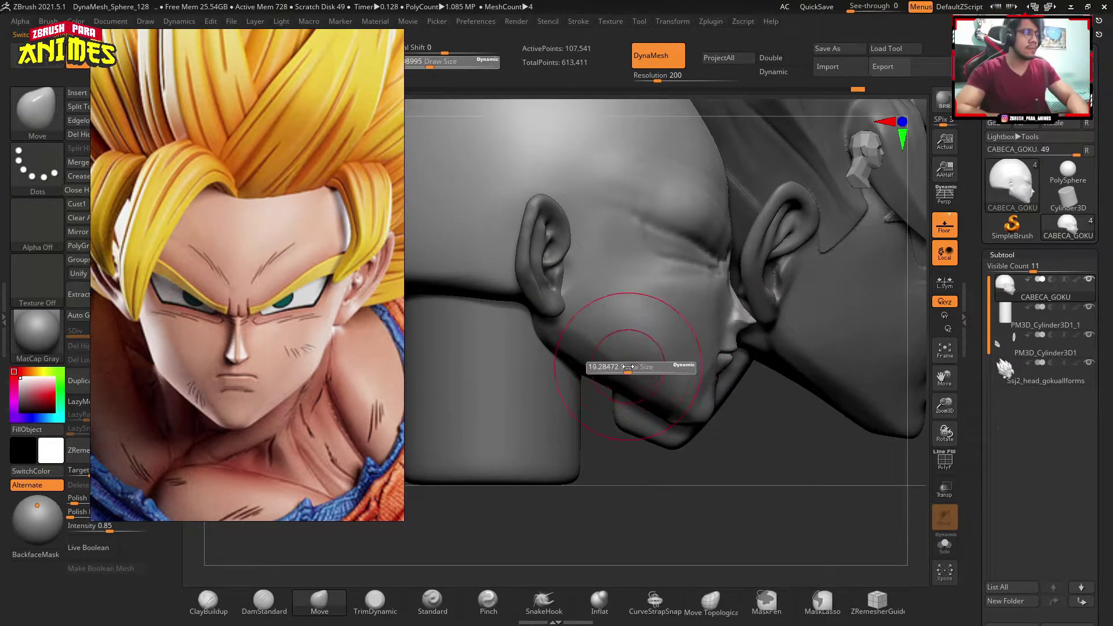
left_click(554, 249, "alt")
key("w")
key("q")
mouse_move(597, 232)
right_mouse_down()
mouse_move(522, 296)
mouse_move(487, 345)
right_mouse_up()
left_click(487, 346, "alt")
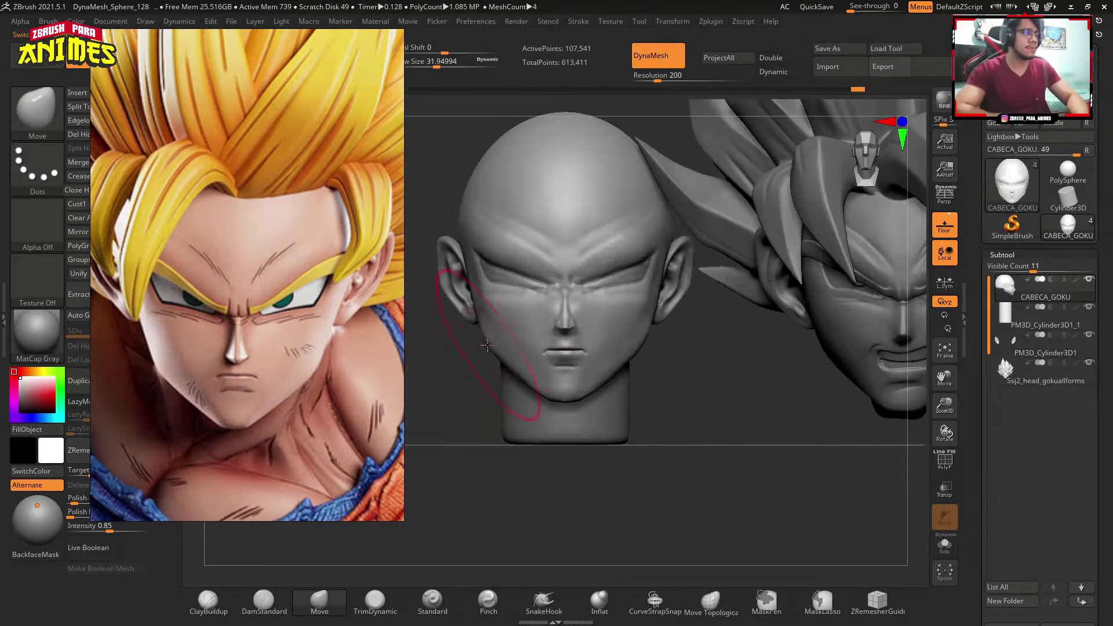
Push the brow and cheek forms at Draw Size 24, comparing with the haired Goku head.
mouse_move(561, 301)
right_mouse_down()
mouse_move(615, 278)
mouse_move(568, 272)
mouse_move(580, 249)
mouse_move(590, 346)
mouse_move(574, 360)
mouse_move(554, 330)
right_mouse_up()
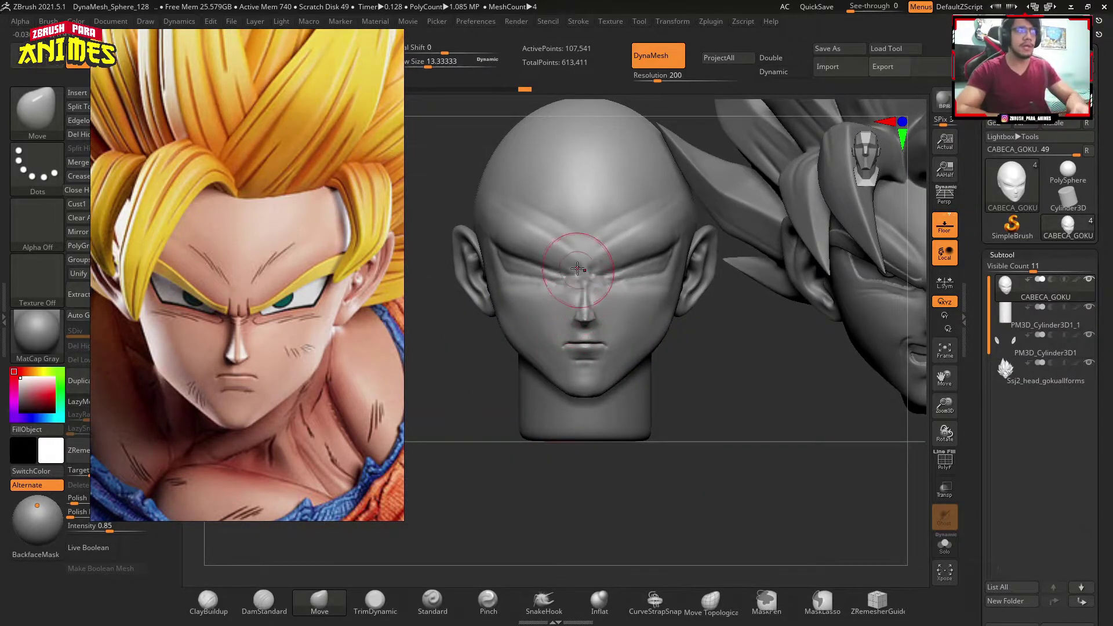
mouse_move(578, 268)
right_mouse_down("ctrl")
mouse_move(540, 292)
mouse_move(535, 270)
right_mouse_up("ctrl")
key("s")
left_click_drag(534, 293, 554, 293)
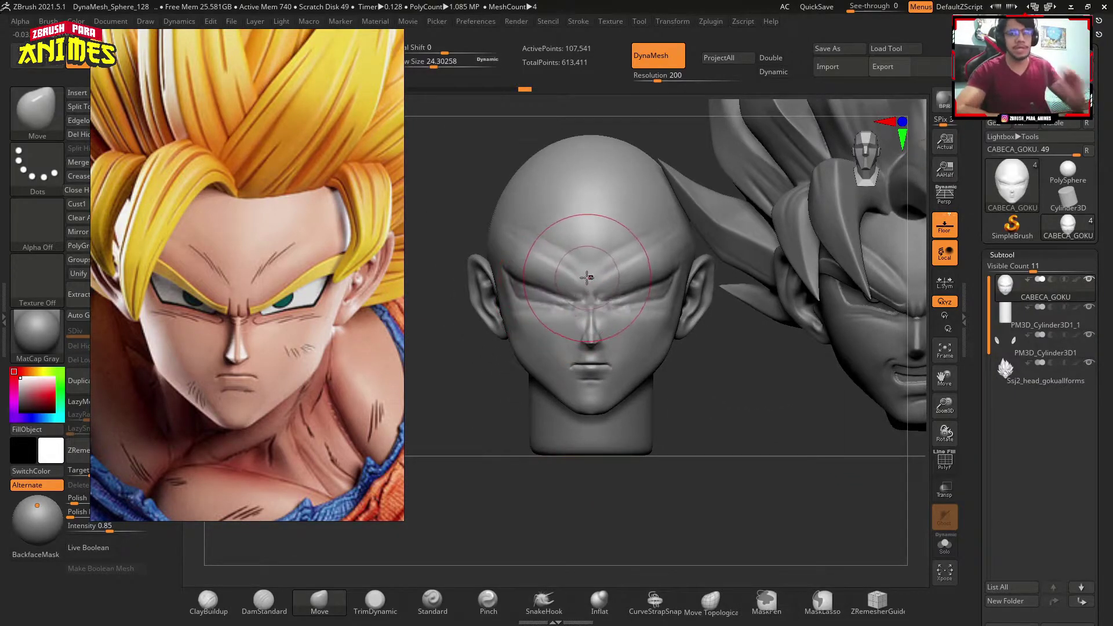
mouse_move(582, 288)
right_mouse_down()
mouse_move(602, 314)
mouse_move(687, 326)
right_mouse_up()
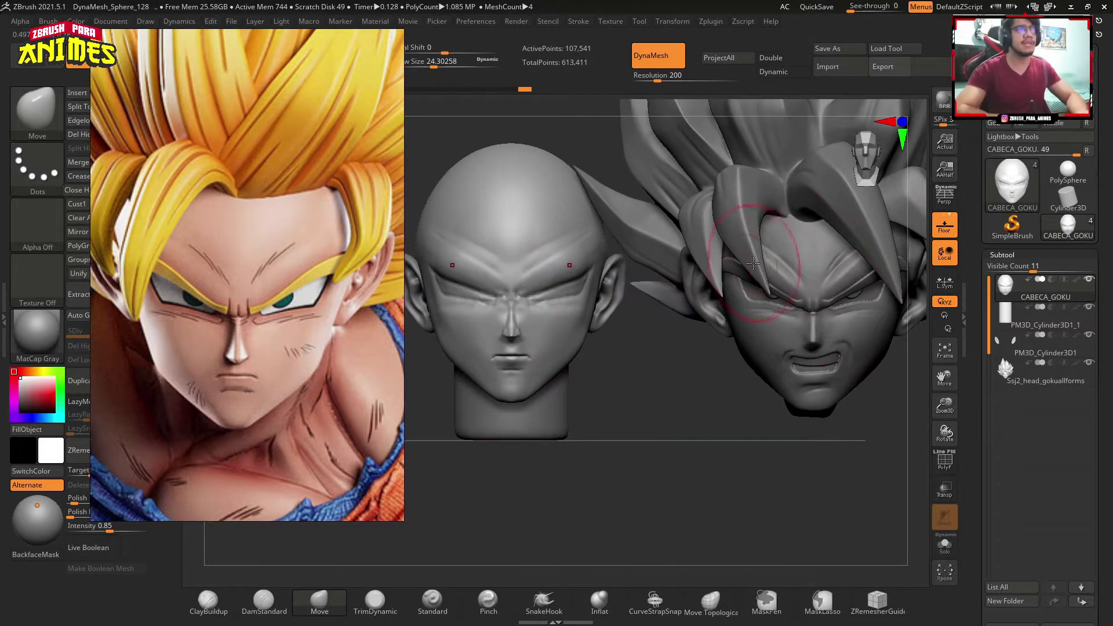
right_click_drag(602, 300, 517, 274)
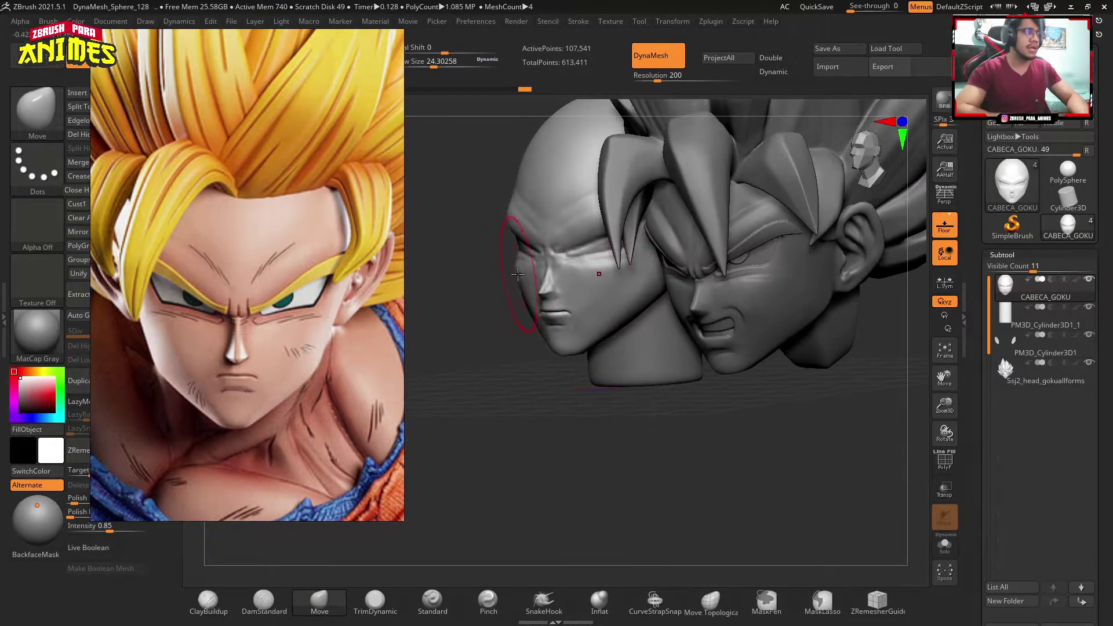
Push the brow ridge over the eyes, then Solo the bald head and frame its face.
right_click_drag(560, 381, 533, 303, "ctrl")
key("s")
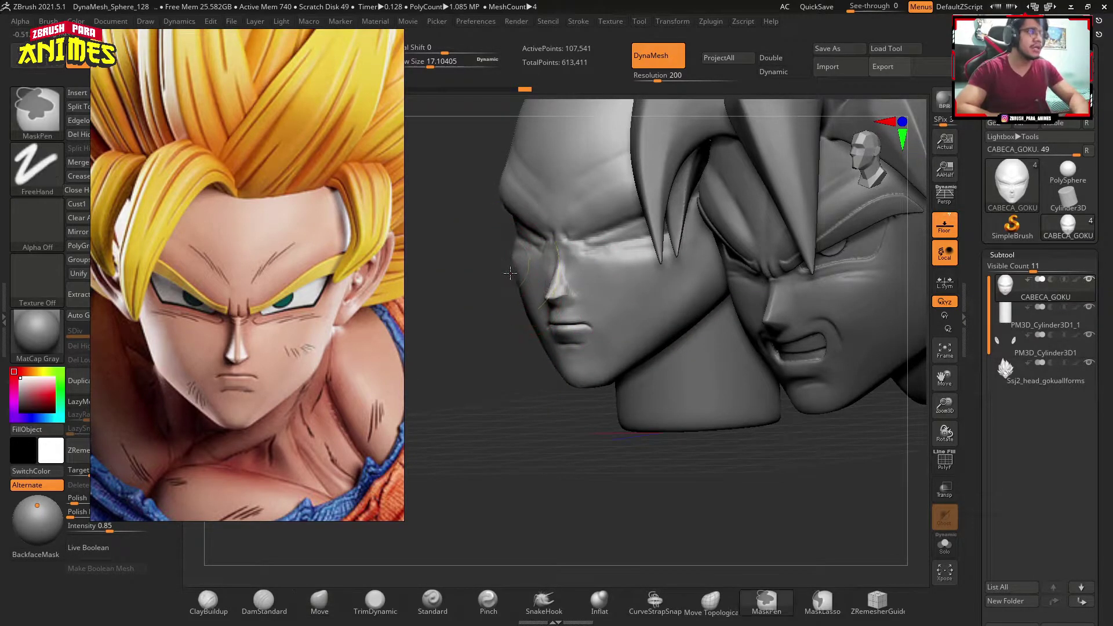
right_click_drag(526, 277, 499, 255, "ctrl")
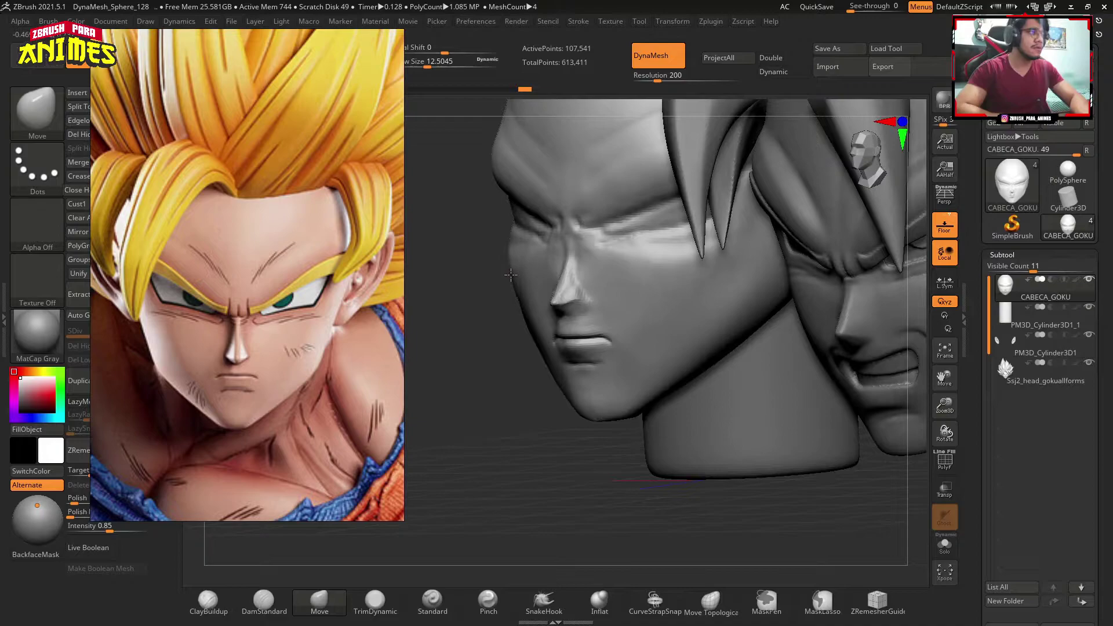
mouse_move(529, 317)
right_mouse_down("shift")
mouse_move(547, 261)
mouse_move(538, 236)
mouse_move(587, 293)
right_mouse_up("shift")
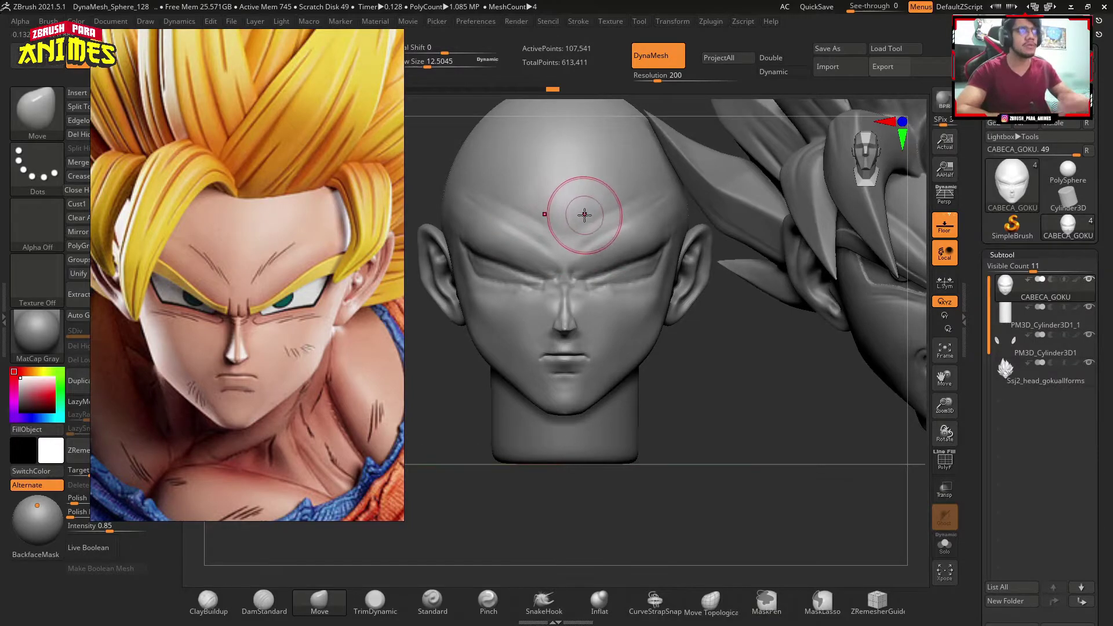
mouse_move(603, 249)
right_mouse_down("ctrl")
mouse_move(632, 381)
mouse_move(626, 323)
mouse_move(649, 330)
right_mouse_up("ctrl")
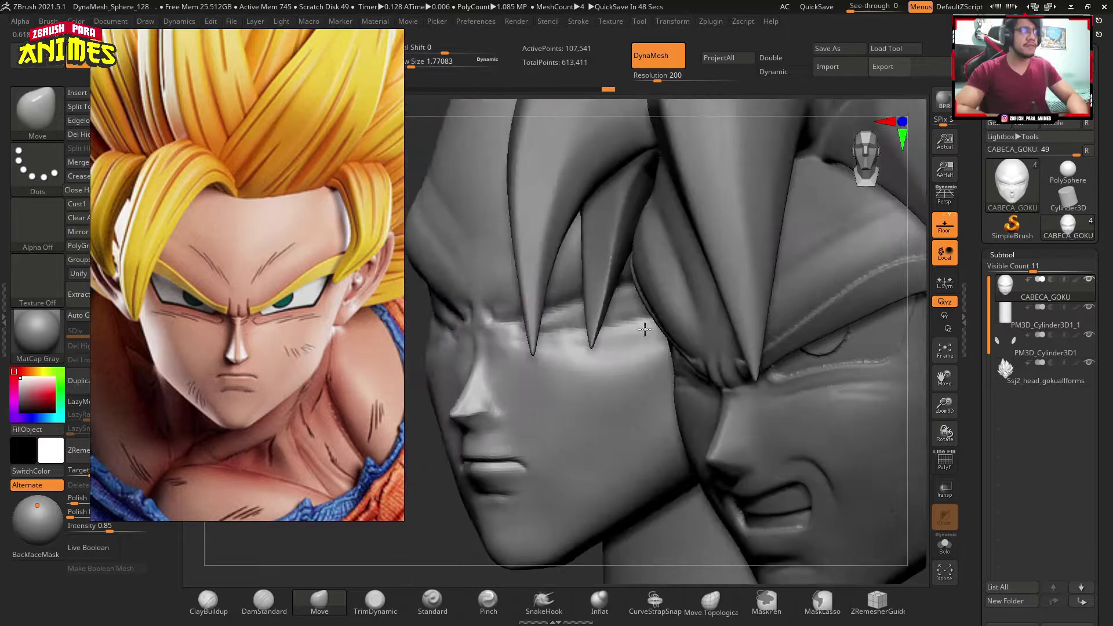
key("shift+ctrl+alt+s")
right_click_drag(752, 350, 755, 380, "alt")
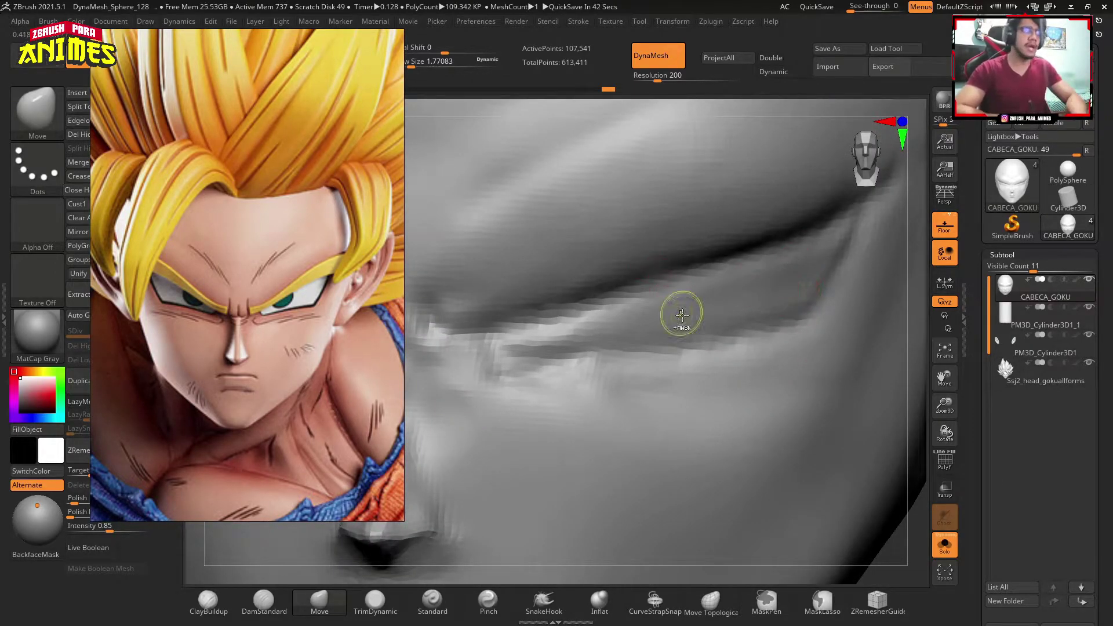
Mask the eye-slot strip beneath the brow with MaskLasso and DynaMesh the head.
mouse_move(682, 313)
right_mouse_down("ctrl")
mouse_move(662, 274)
mouse_move(577, 261)
mouse_move(761, 454)
right_mouse_up("ctrl")
key("shift+ctrl+alt+s")
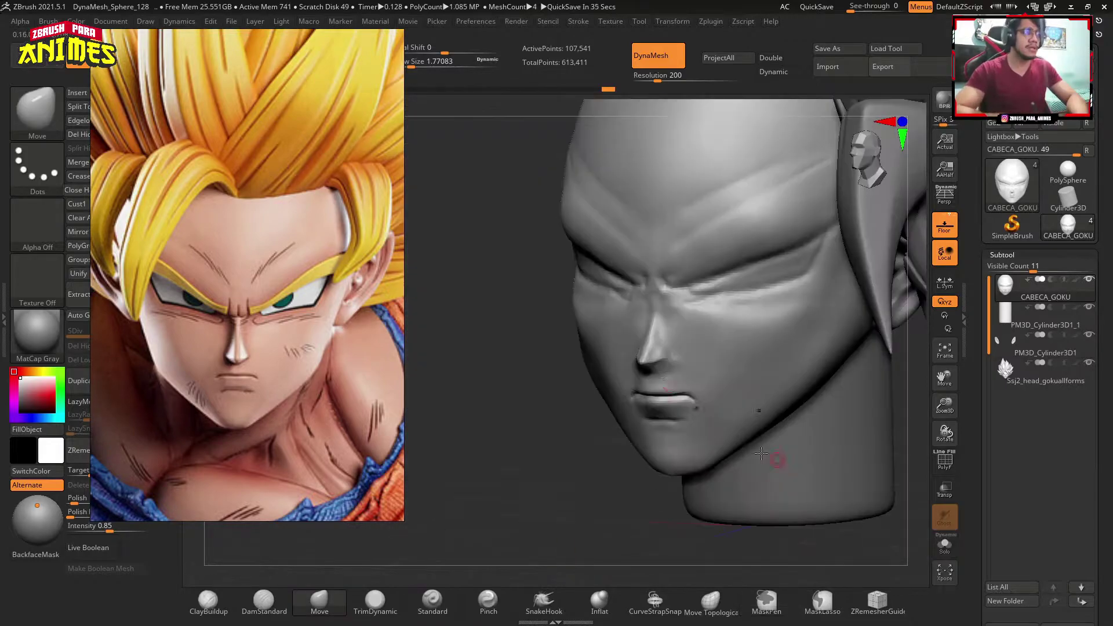
key("shift+ctrl+alt+s")
right_click_drag(610, 344, 512, 334, "ctrl")
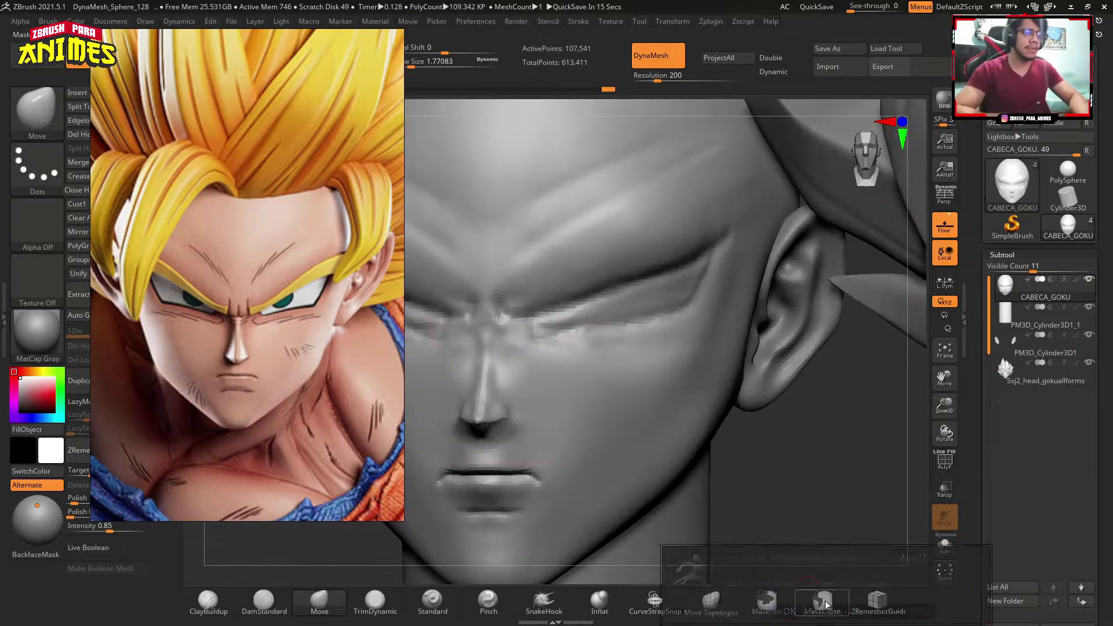
key("ctrl")
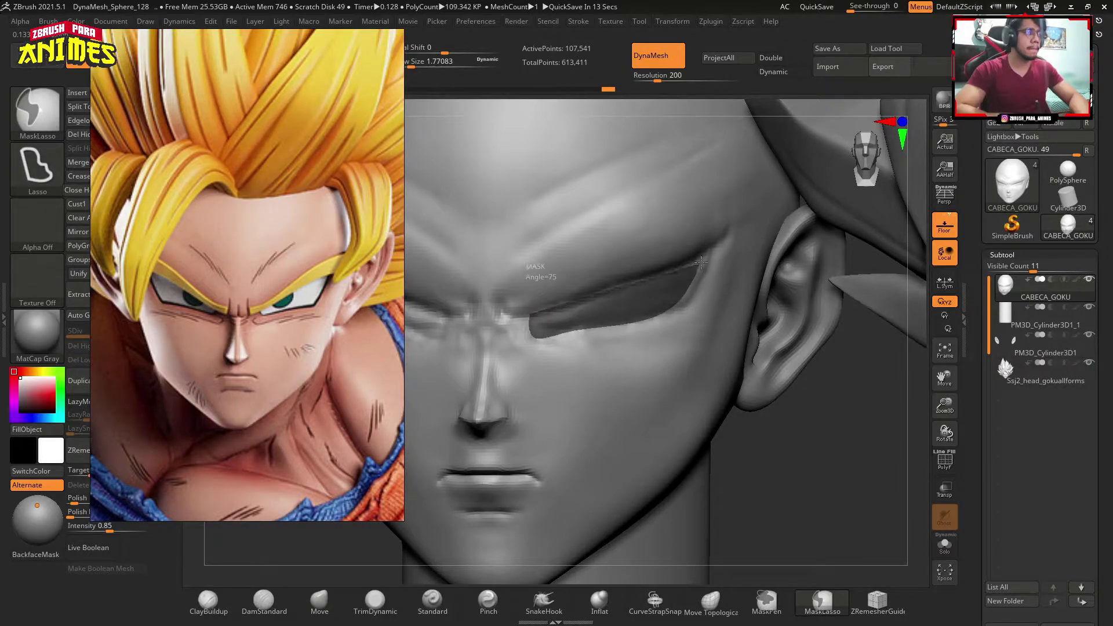
left_click_drag(701, 263, 806, 433, "ctrl")
key("ctrl+z")
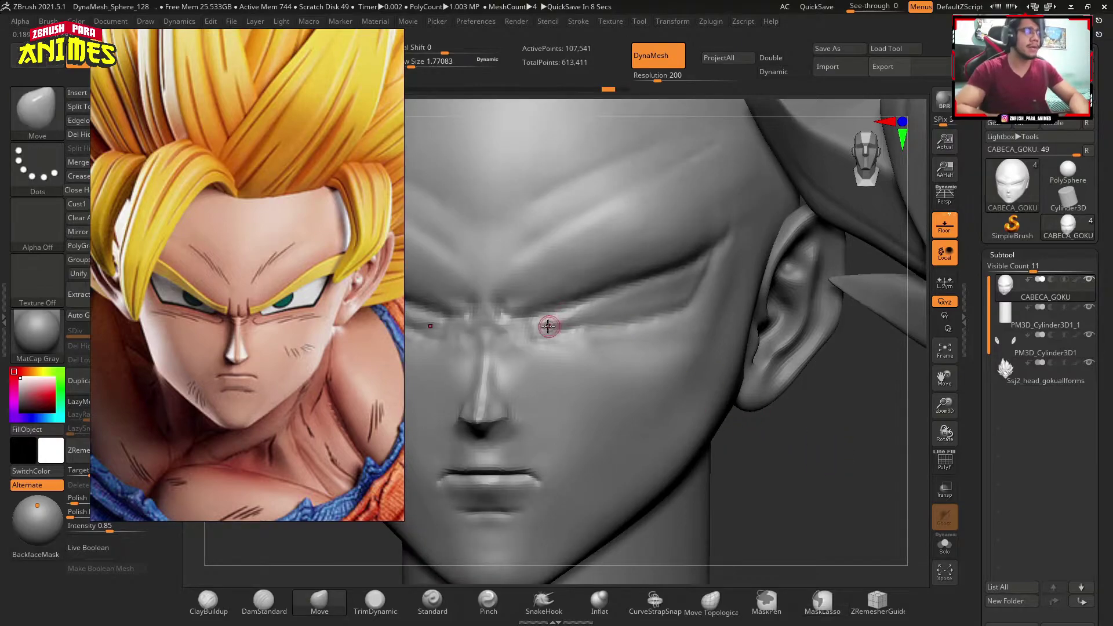
key("ctrl")
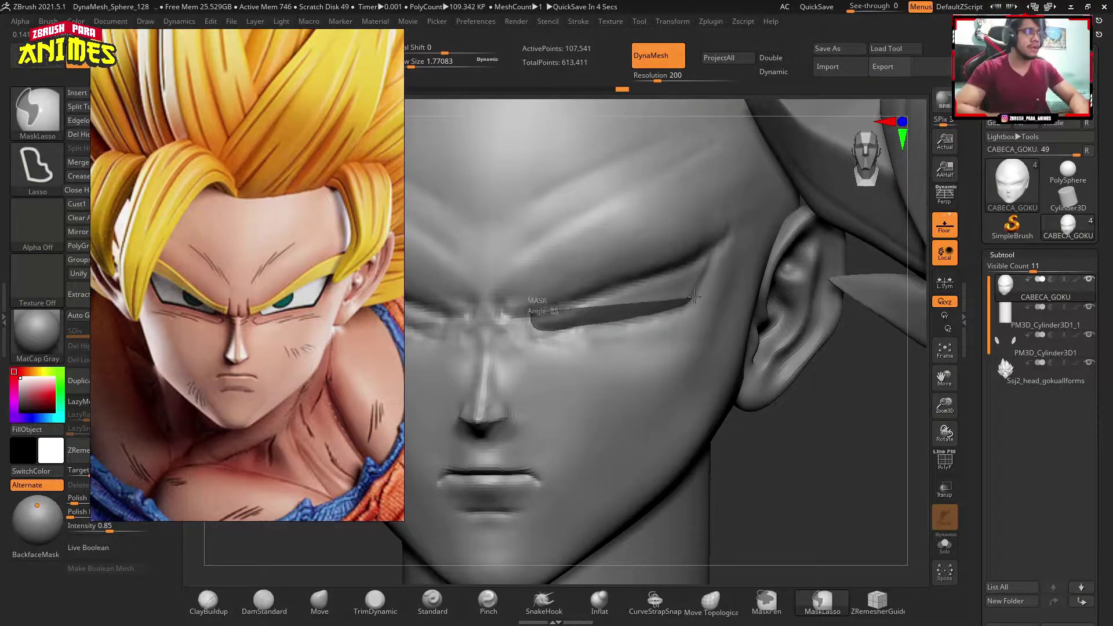
left_click_drag(753, 435, 772, 440, "ctrl")
Frame the head in front view and bring up the Transpose gizmo on the eye strip.
key("f")
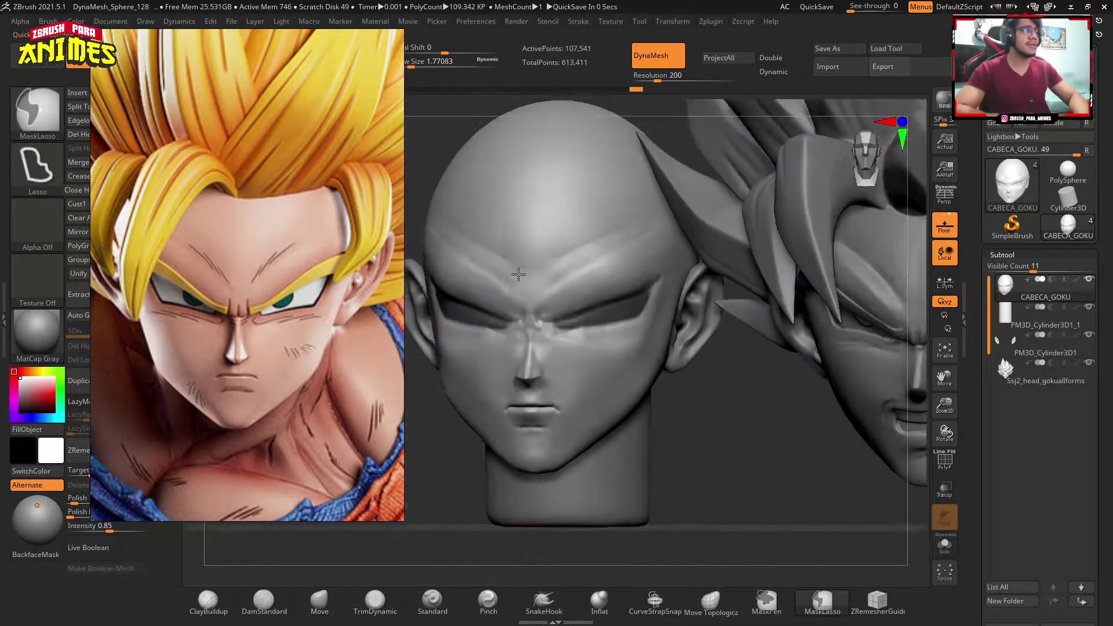
mouse_move(676, 313)
right_mouse_down()
mouse_move(585, 257)
mouse_move(623, 315)
mouse_move(630, 264)
mouse_move(619, 313)
mouse_move(582, 334)
right_mouse_up()
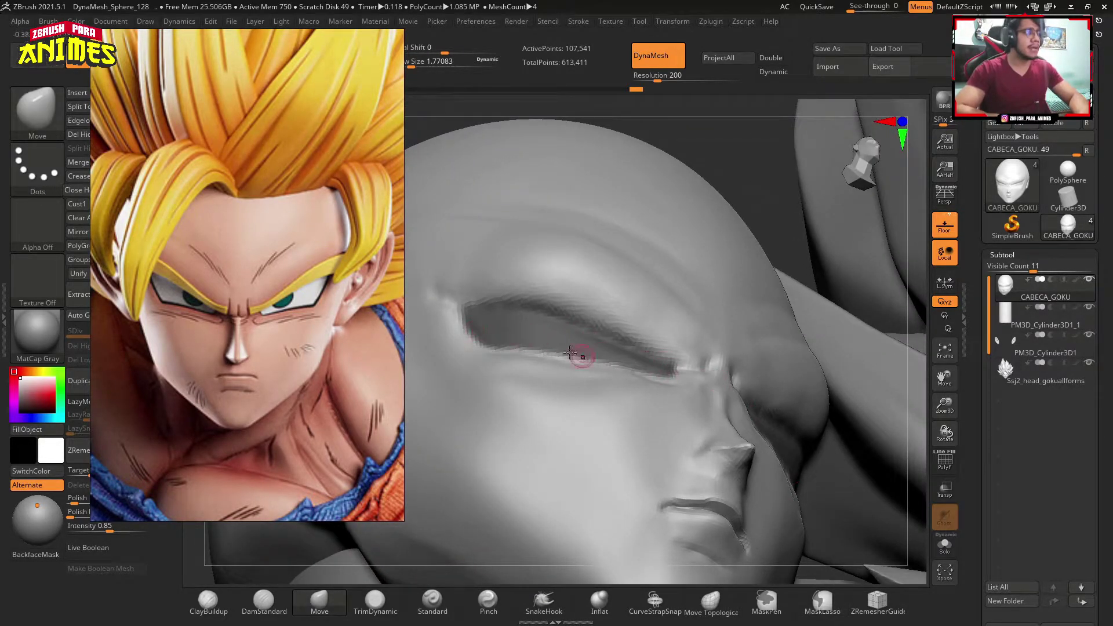
key("f")
mouse_move(571, 352)
right_mouse_down()
mouse_move(668, 321)
mouse_move(658, 321)
right_mouse_up()
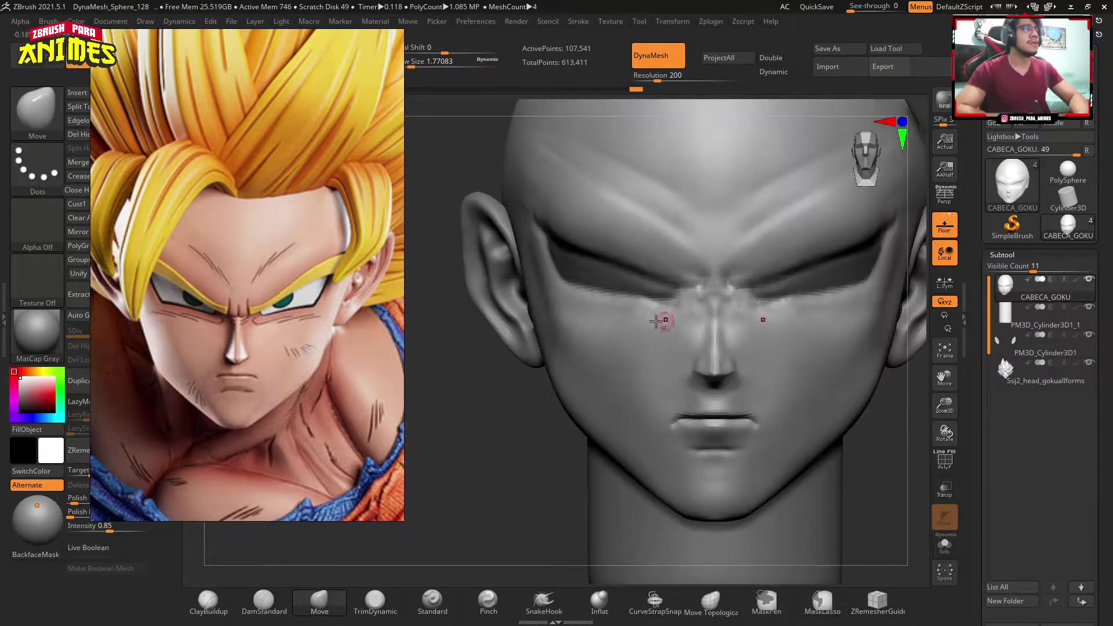
key("ctrl")
key("w")
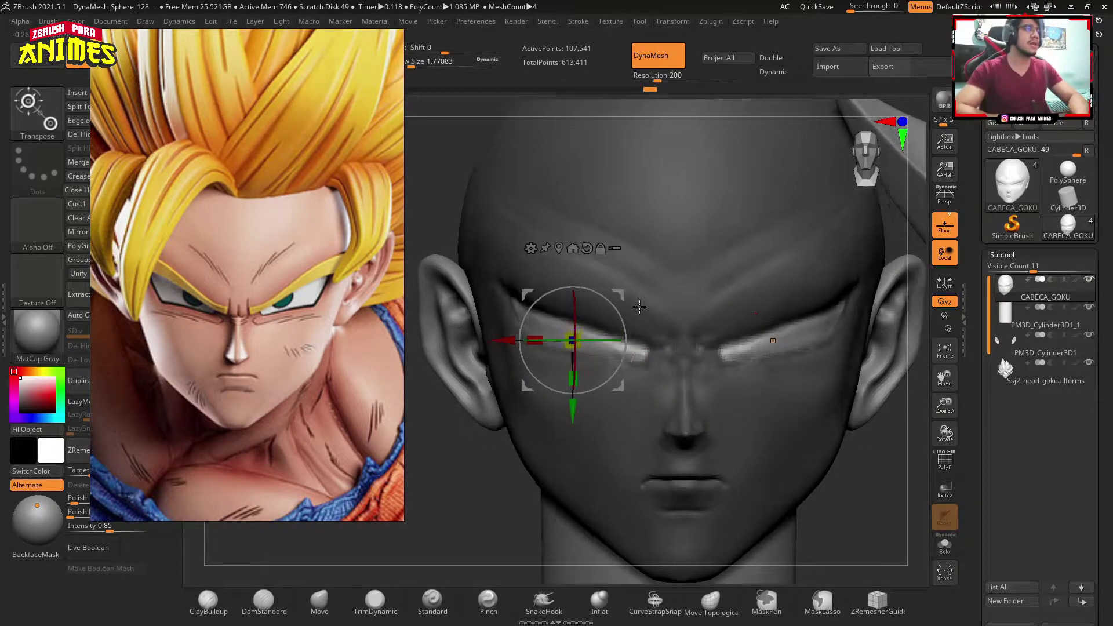
Push the eye piece deeper into the head and clear the mask.
mouse_move(633, 295)
right_mouse_down()
mouse_move(767, 332)
mouse_move(690, 340)
right_mouse_up()
key("r")
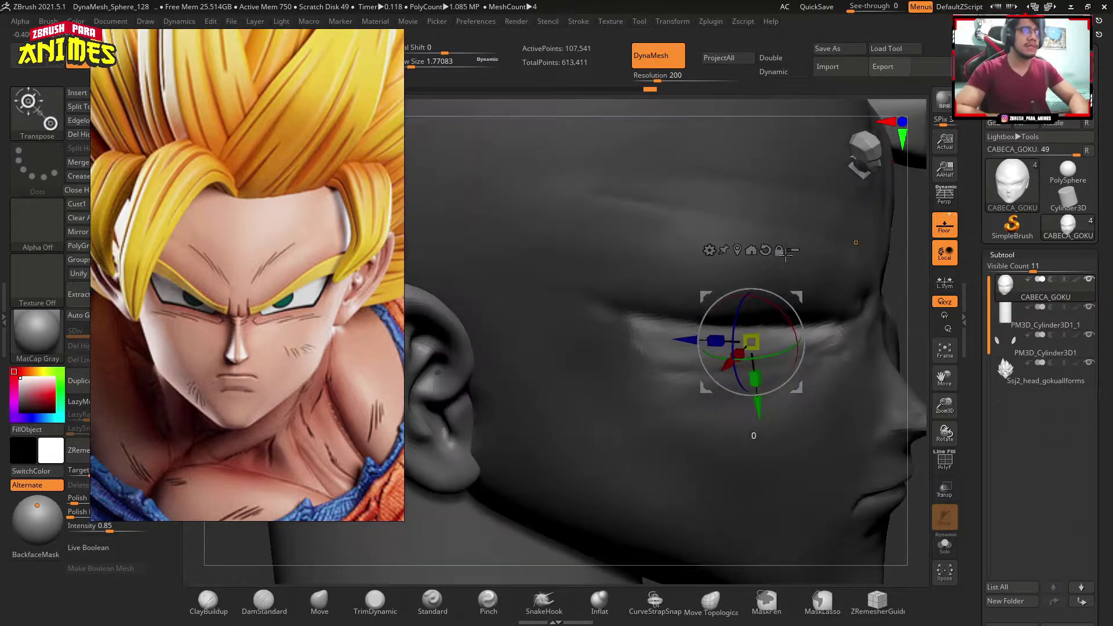
left_click_drag(685, 339, 678, 339)
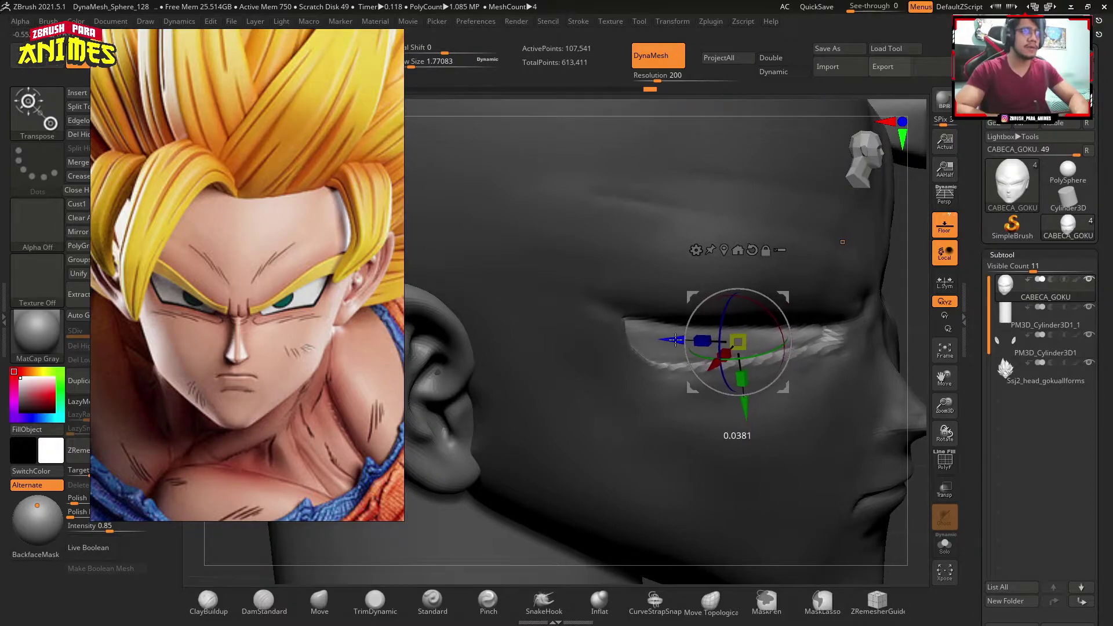
key("q")
mouse_move(678, 340)
right_mouse_down()
mouse_move(739, 334)
mouse_move(605, 311)
mouse_move(715, 358)
mouse_move(711, 329)
right_mouse_up()
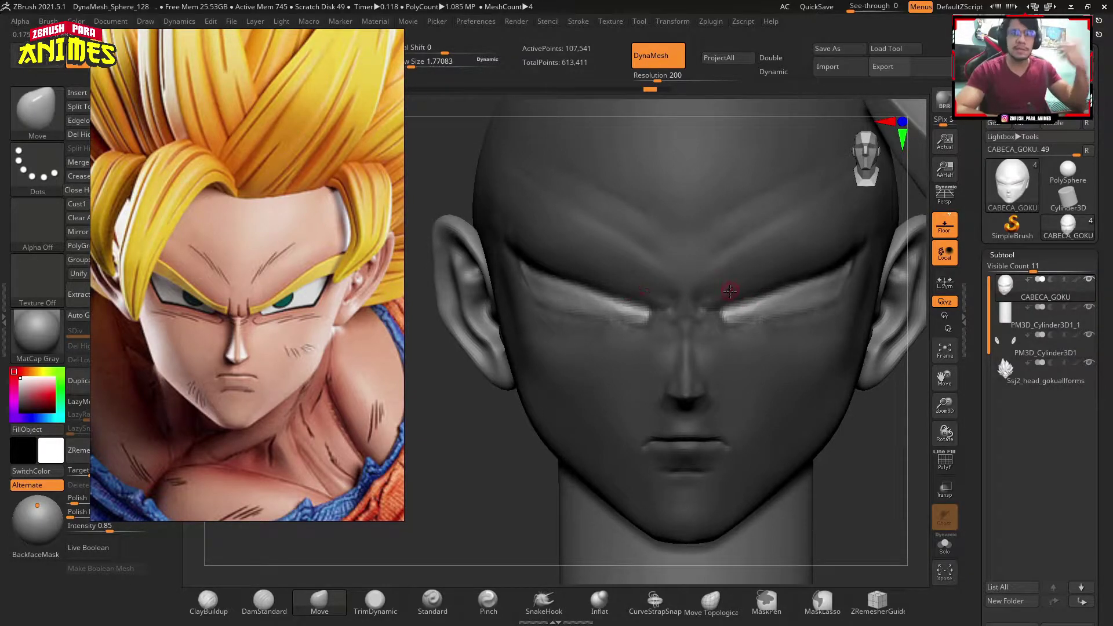
mouse_move(641, 262)
right_mouse_down()
mouse_move(614, 269)
mouse_move(644, 324)
right_mouse_up()
left_click_drag(647, 329, 652, 311, "ctrl")
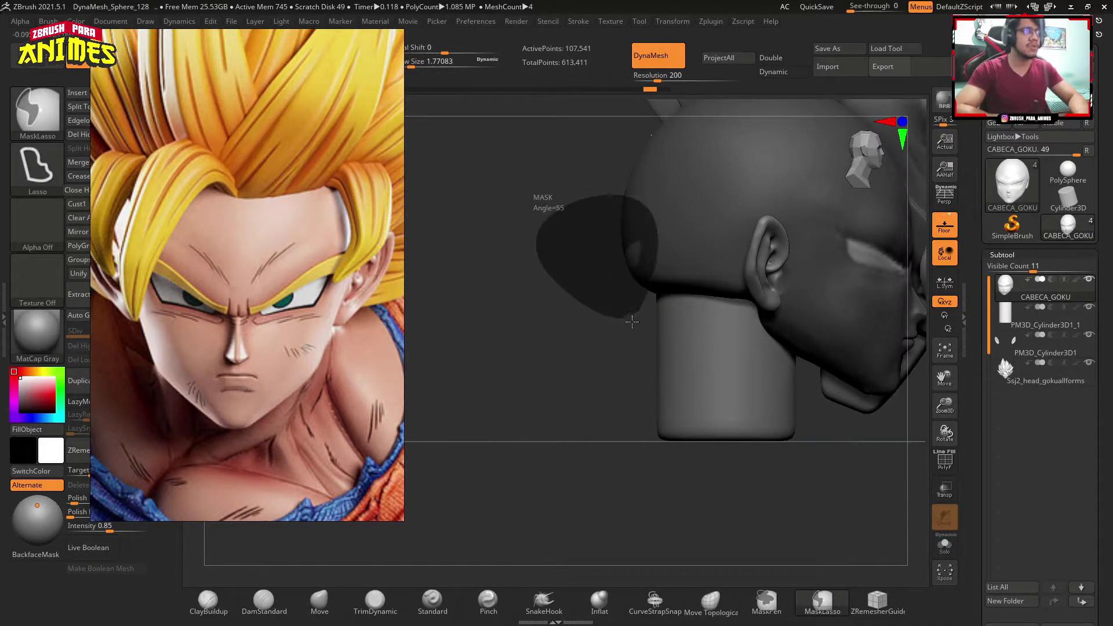
right_click_drag(652, 311, 582, 321, "alt")
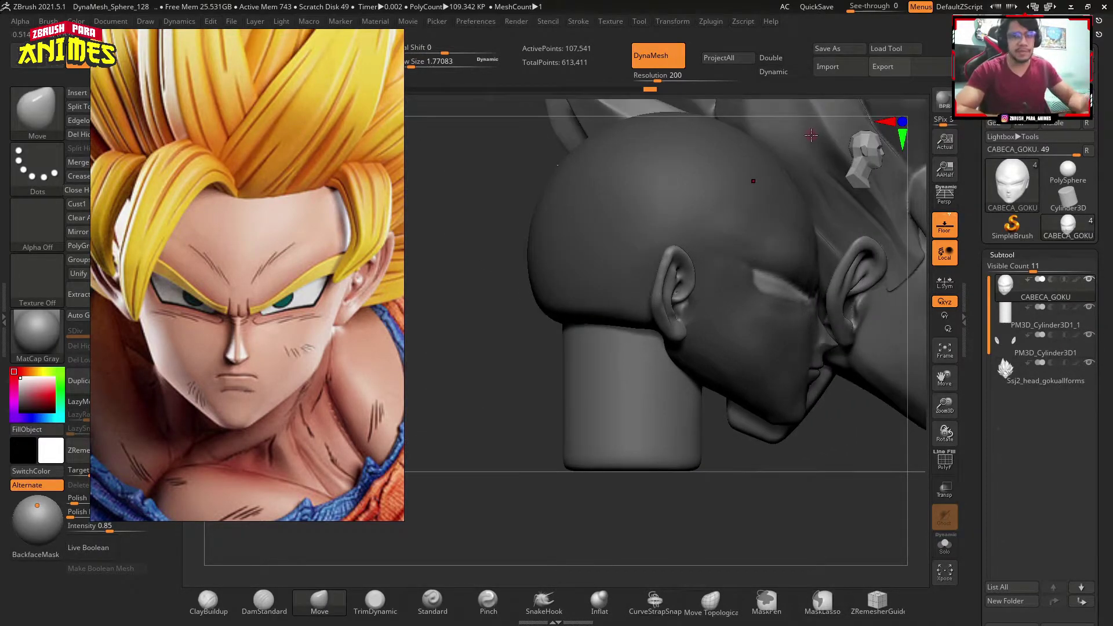
Slide the eyelid piece further in depth and place the Goku reference beside the head.
mouse_move(714, 153)
right_mouse_down()
mouse_move(728, 332)
mouse_move(666, 311)
right_mouse_up()
key("w")
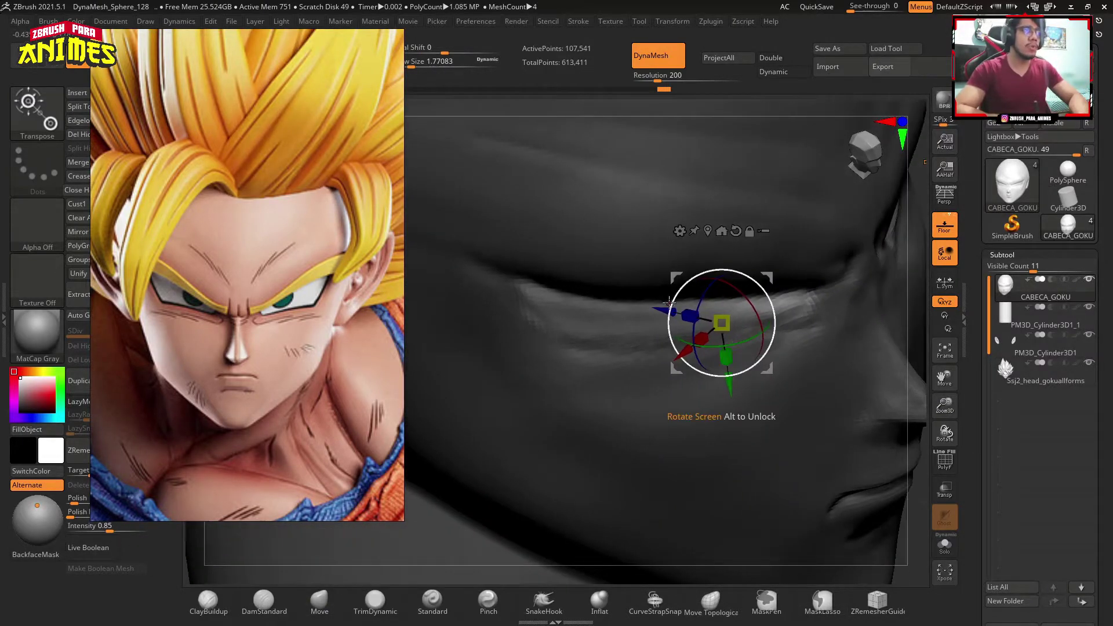
left_click_drag(665, 312, 687, 325)
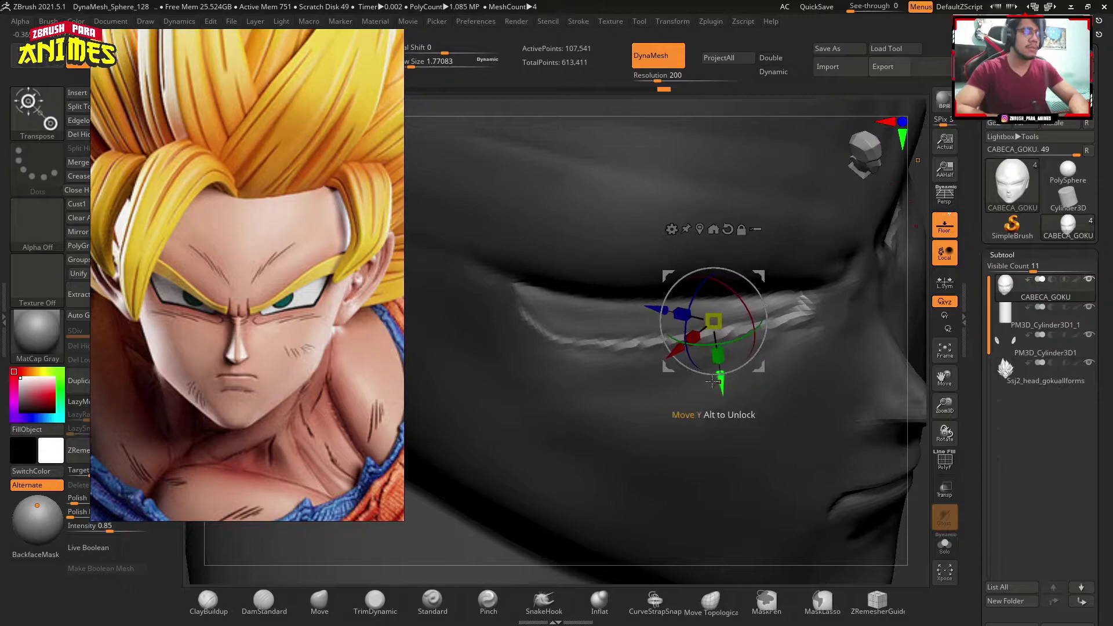
mouse_move(687, 325)
right_mouse_down()
mouse_move(712, 354)
mouse_move(722, 324)
mouse_move(659, 321)
mouse_move(716, 393)
mouse_move(599, 313)
right_mouse_up()
key("q")
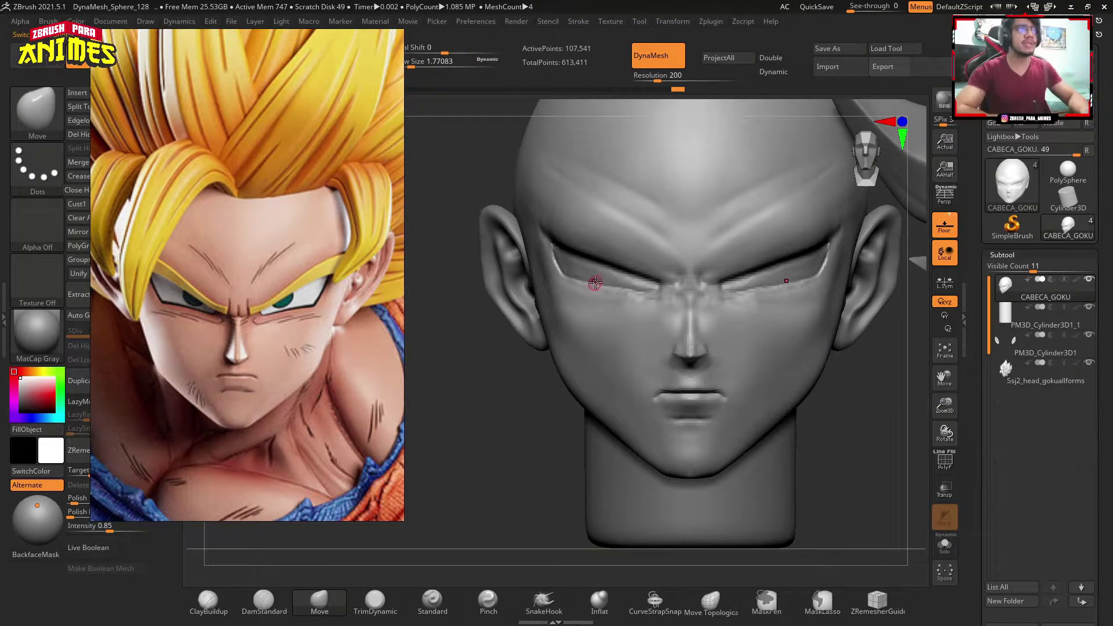
right_click_drag(592, 269, 606, 342, "ctrl")
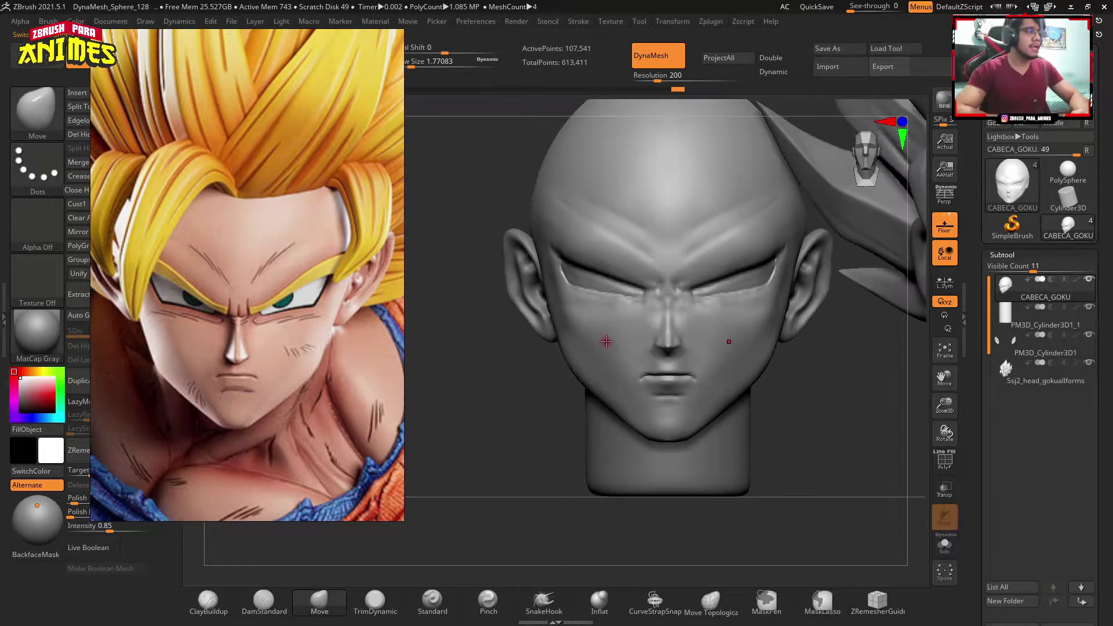
left_click_drag(286, 298, 383, 295)
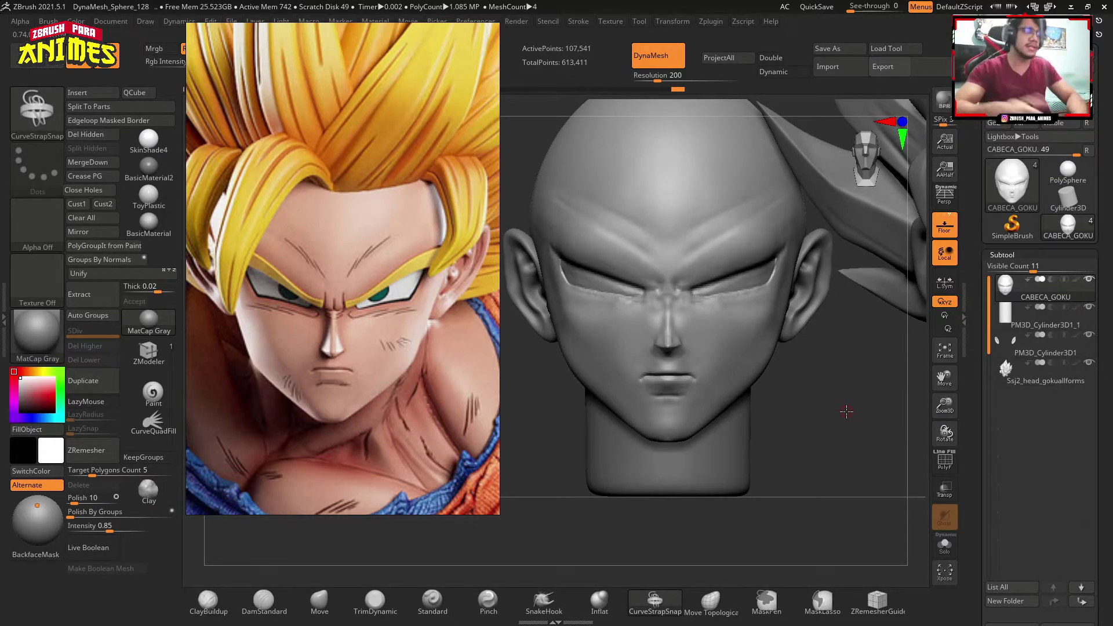
Turn on LazyMouse with radius 73, frame the head's left eye, and hide the reference.
left_click(786, 353, "ctrl")
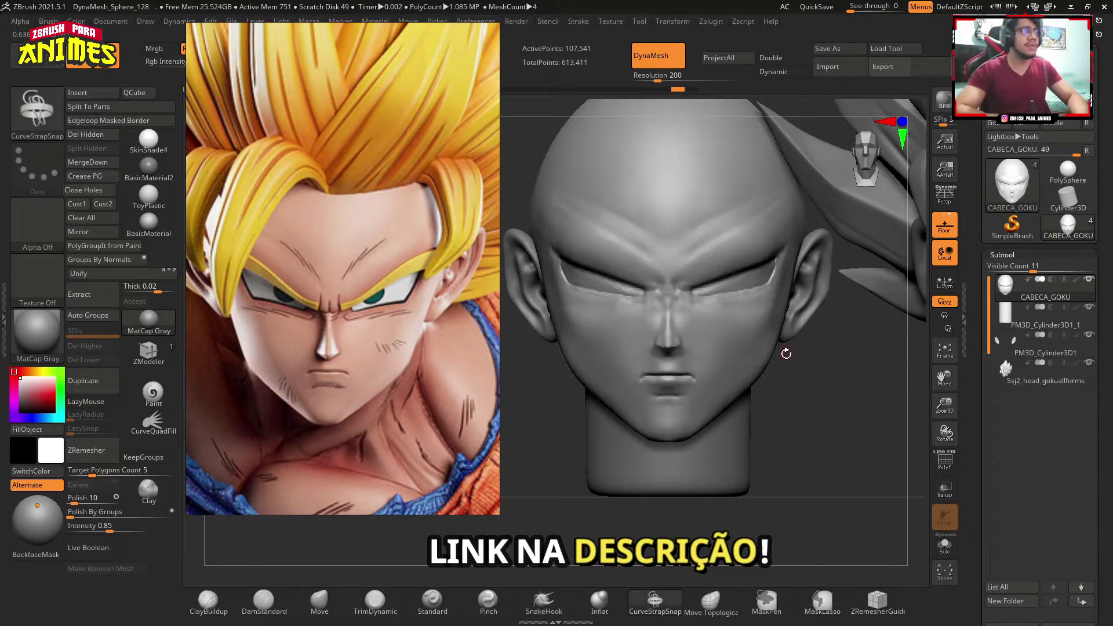
left_click_drag(793, 386, 808, 398, "alt")
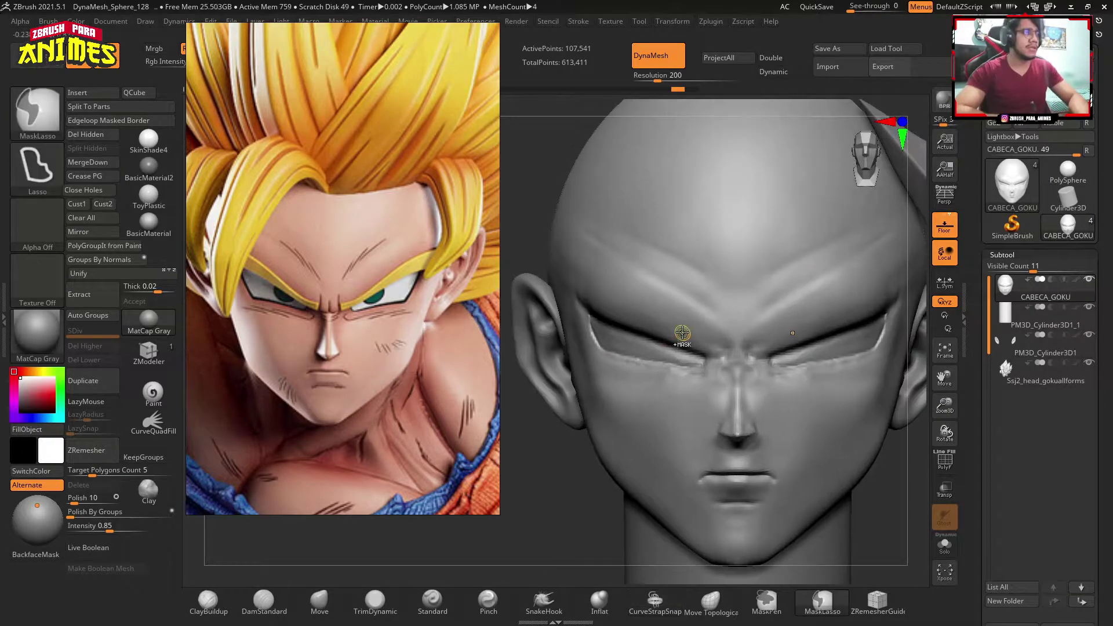
scroll(690, 365, "up", 3)
mouse_move(691, 369)
right_mouse_down()
mouse_move(707, 348)
mouse_move(609, 510)
right_mouse_up()
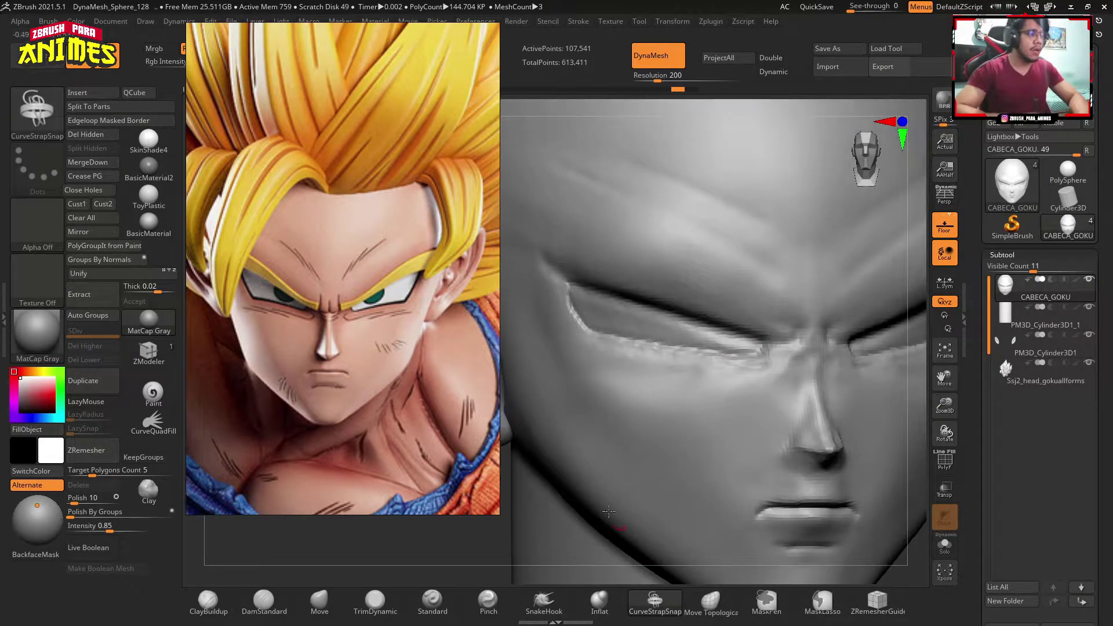
key("shift+z")
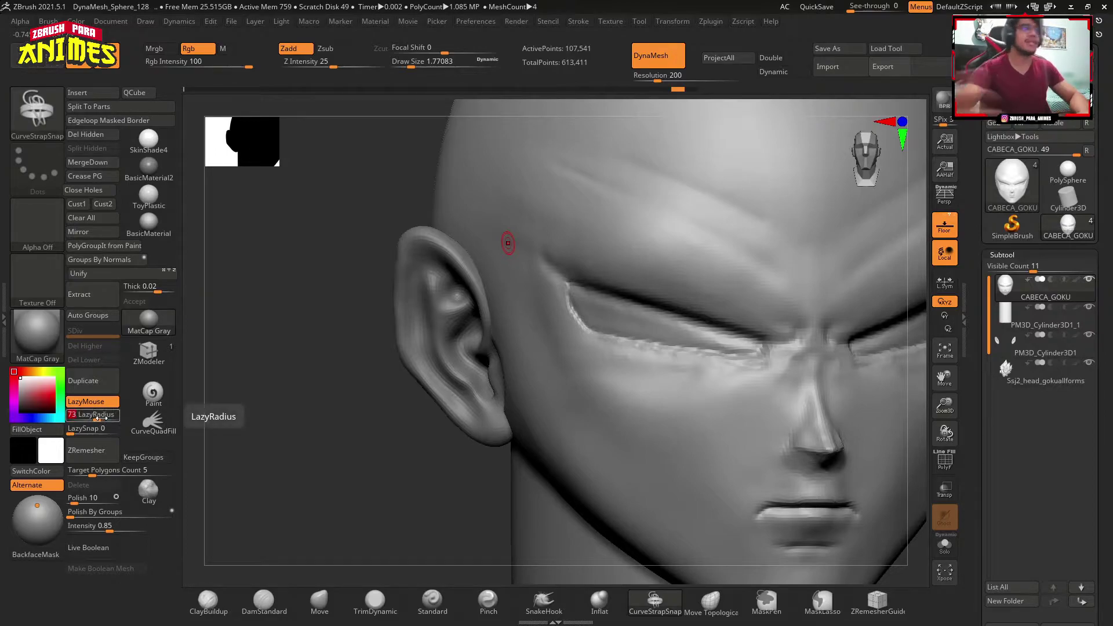
Draw a brow strap, undo it, raise Draw Size to 7.28 and redraw the strap.
right_click_drag(698, 314, 797, 335, "ctrl")
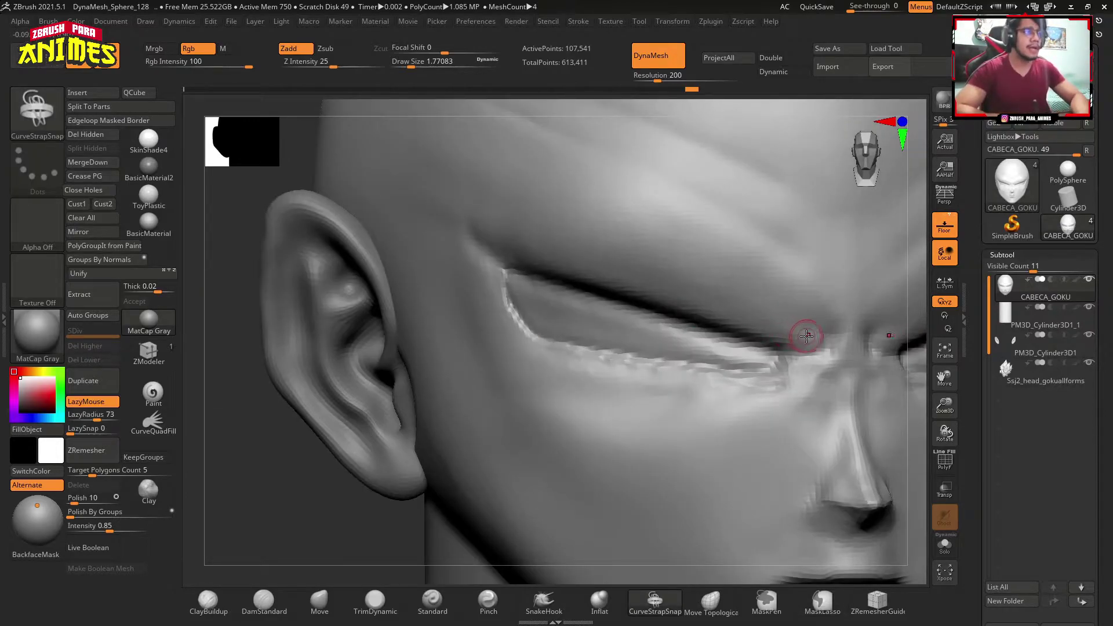
left_click_drag(517, 238, 495, 236)
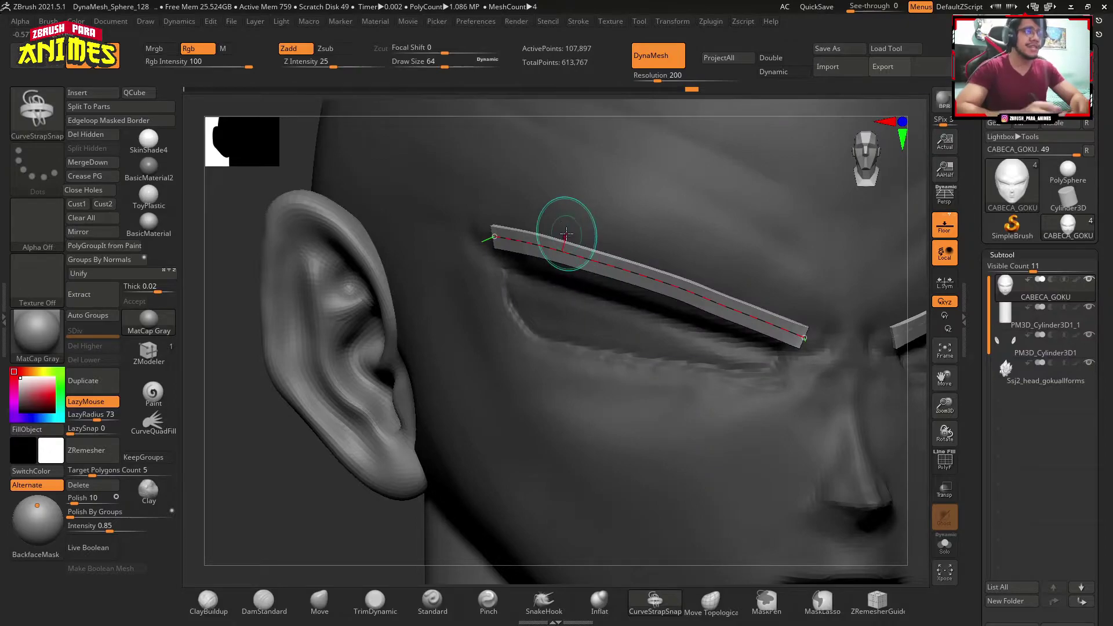
right_click_drag(631, 301, 651, 322)
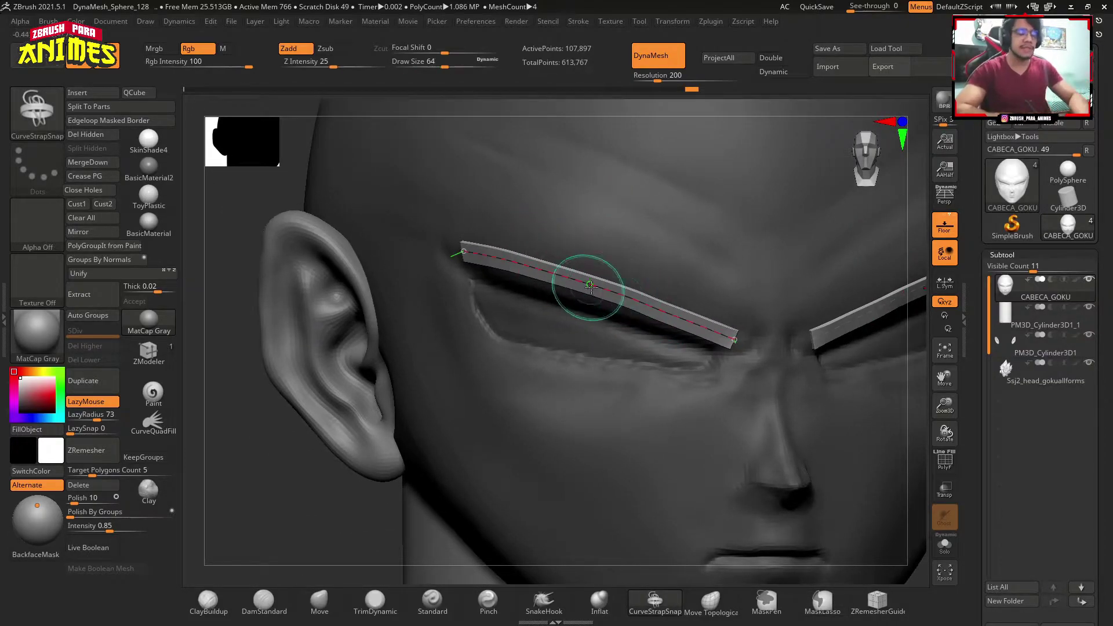
key("ctrl+z")
key("s")
left_click_drag(652, 298, 715, 334)
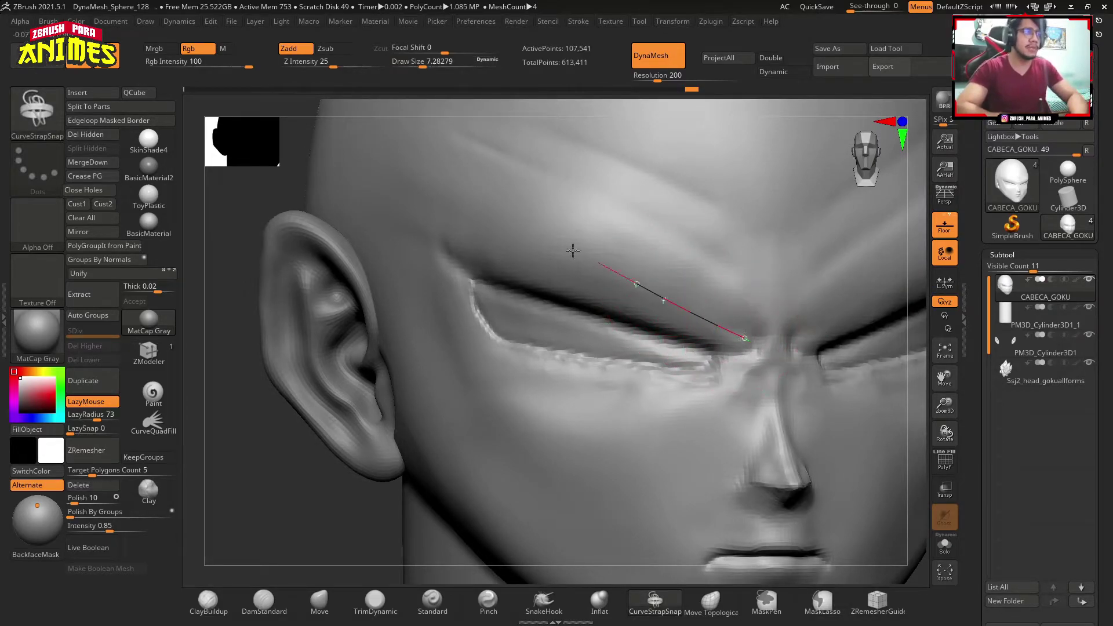
left_click_drag(573, 250, 398, 186)
right_click_drag(497, 286, 633, 246)
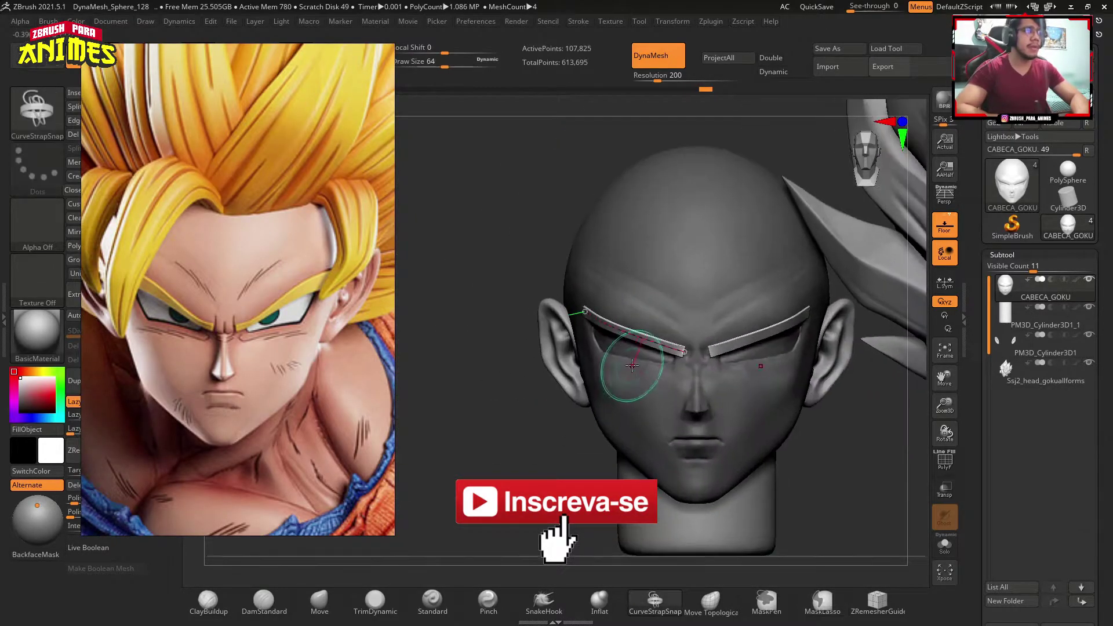
Pinch the brow straps so they slant more steeply down toward the nose.
left_click(488, 603)
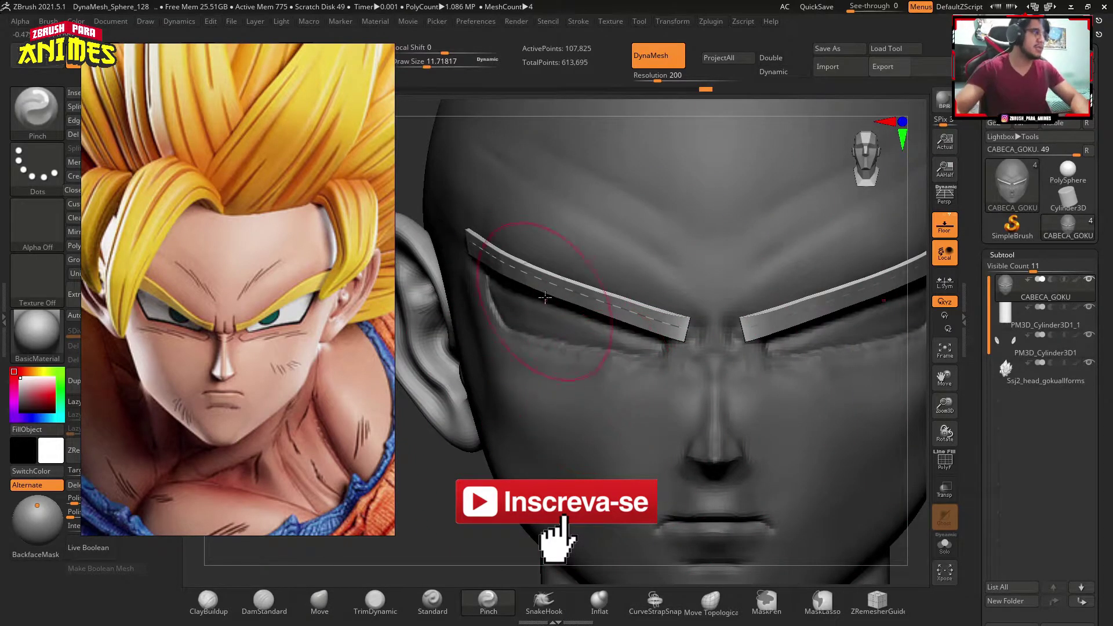
scroll(205, 318, "up", 2)
scroll(292, 320, "up", 3)
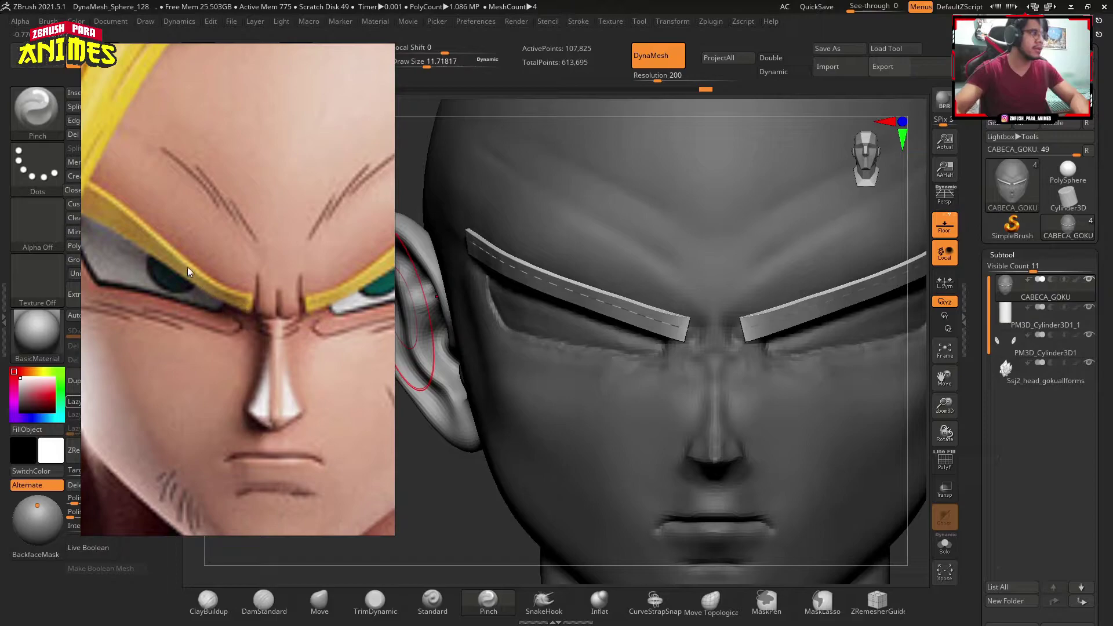
scroll(236, 294, "down", 5)
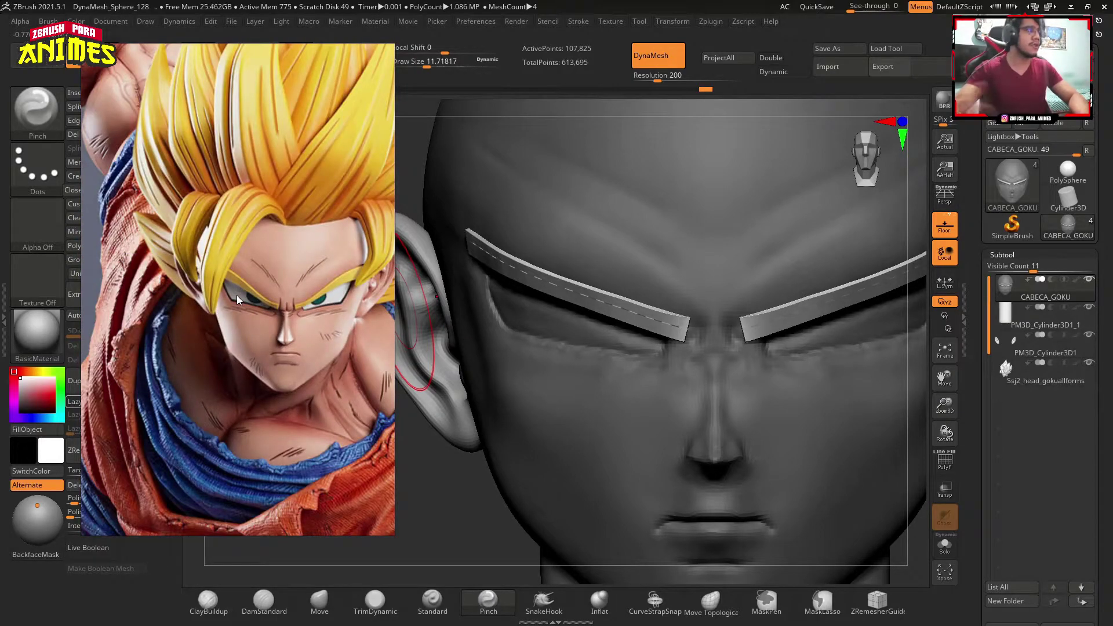
right_click_drag(605, 313, 605, 280, "ctrl")
left_click(489, 600)
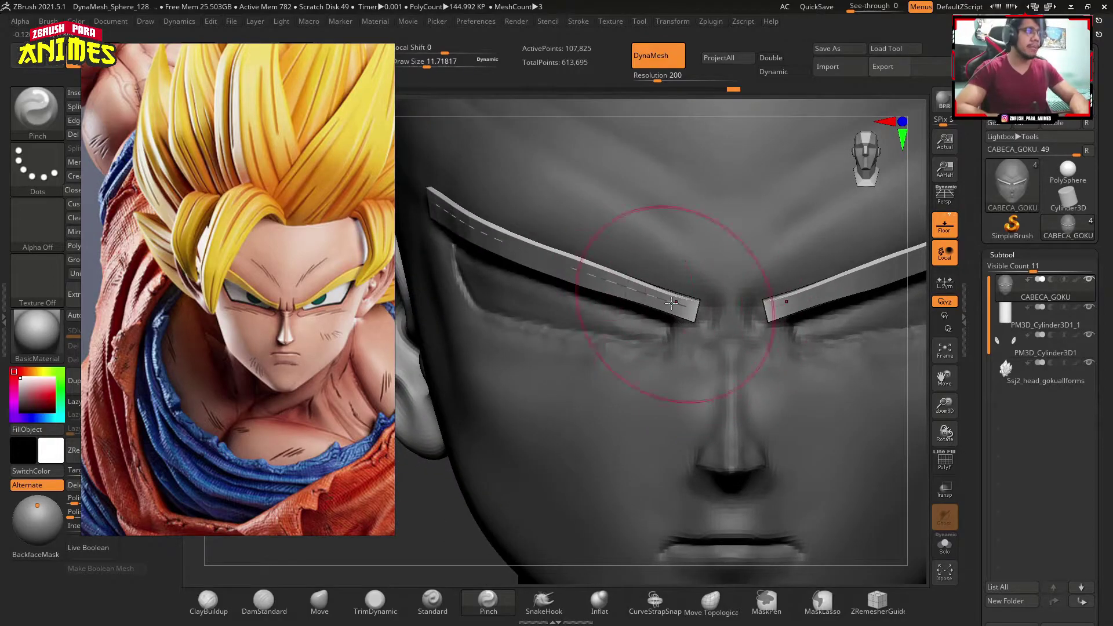
Switch to the Move brush and expand Stroke > Curve Functions.
mouse_move(687, 310)
right_mouse_down()
mouse_move(757, 326)
mouse_move(592, 337)
mouse_move(546, 259)
mouse_move(563, 292)
mouse_move(641, 286)
mouse_move(666, 398)
mouse_move(664, 343)
mouse_move(704, 298)
mouse_move(715, 330)
mouse_move(671, 286)
mouse_move(510, 310)
mouse_move(621, 224)
mouse_move(800, 192)
mouse_move(711, 373)
mouse_move(677, 315)
right_mouse_up()
key("b")
key("m")
key("v")
left_click(584, 23)
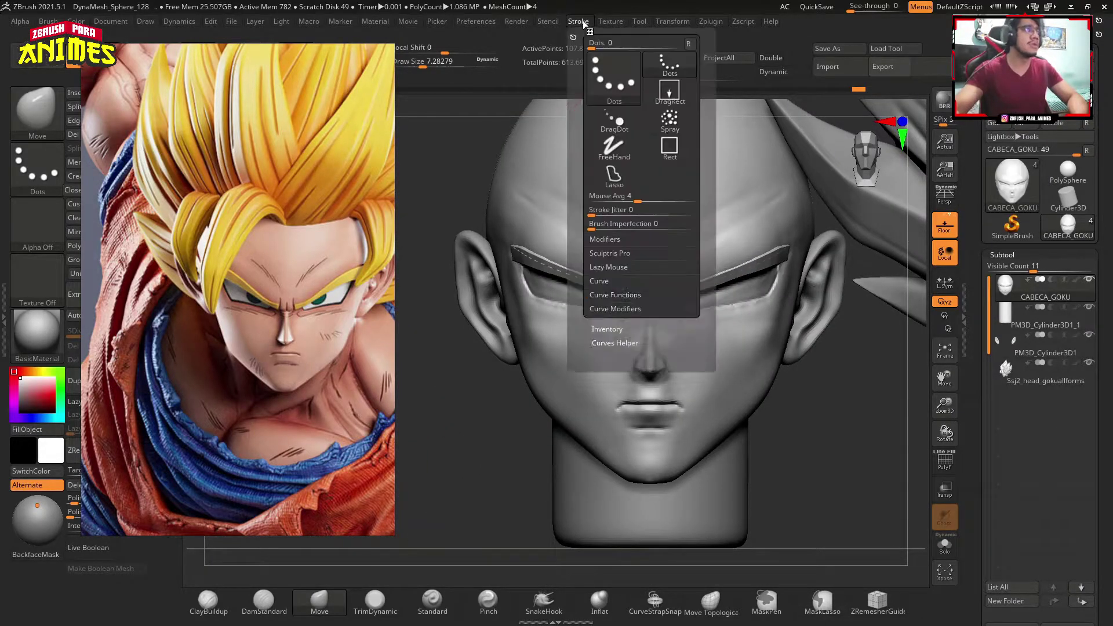
left_click(614, 295)
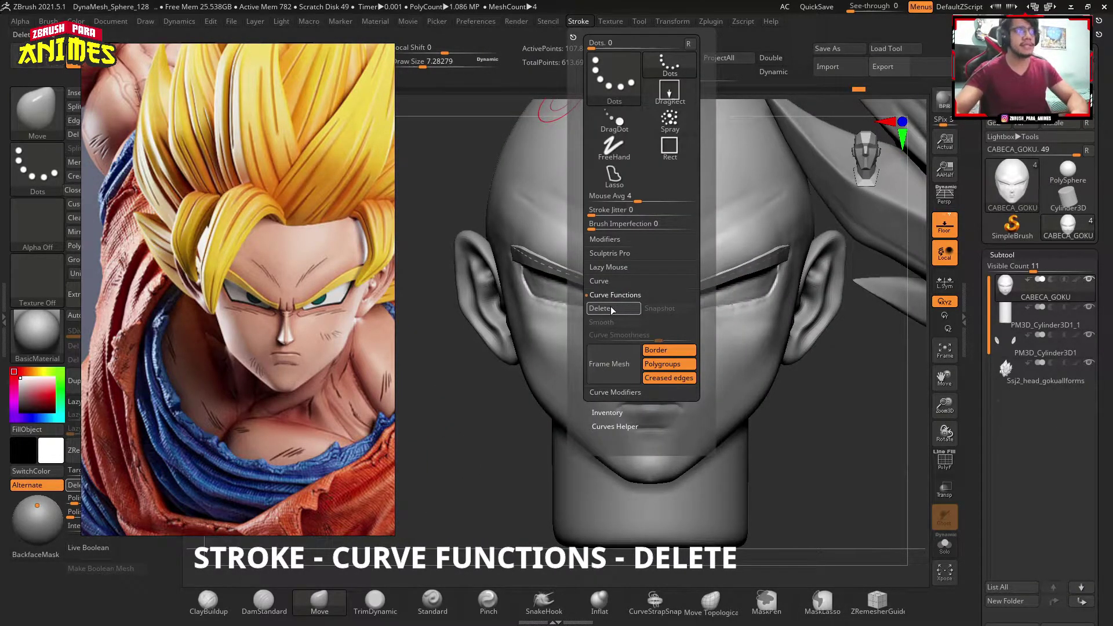
Delete the leftover brow curve and show the head's polygroups with PolyF.
left_click(612, 311)
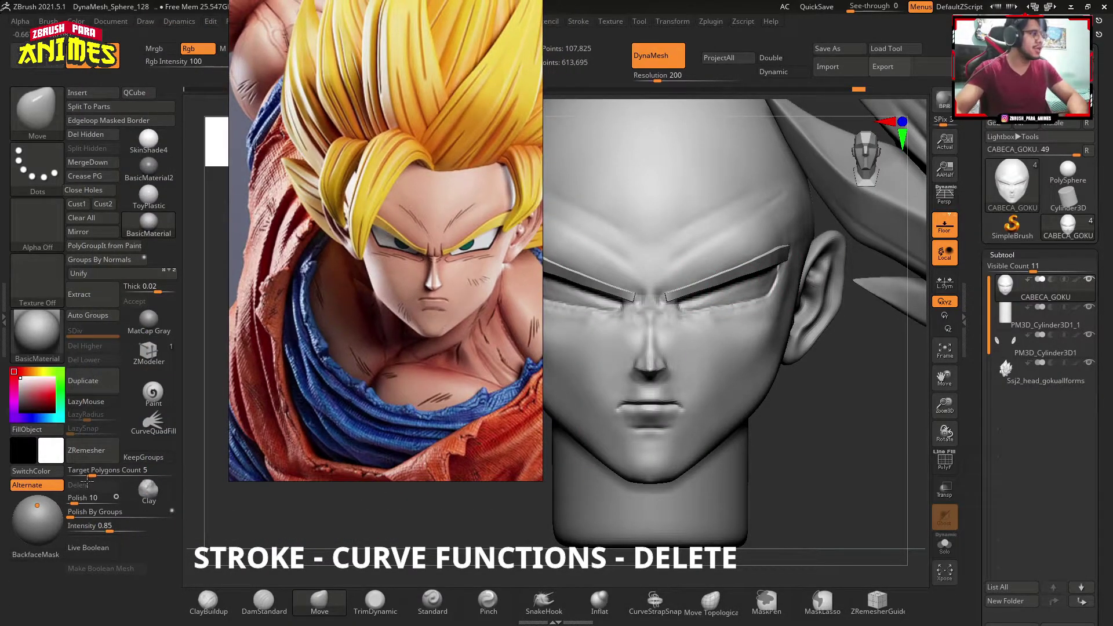
key("shift+f")
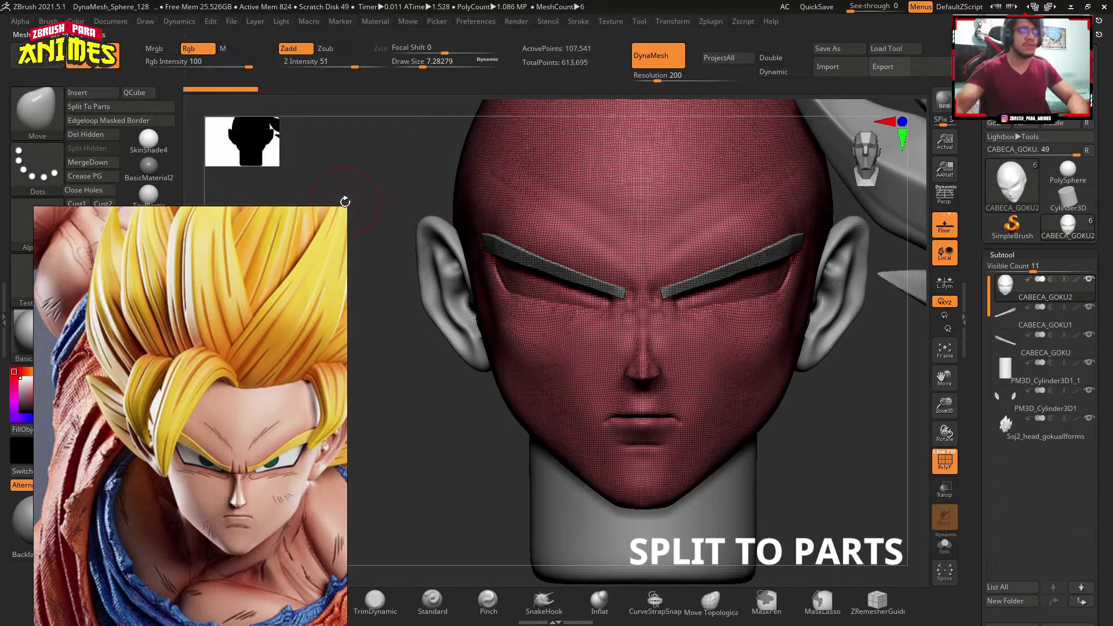
Hide polygroups, select the CABECA_GOKU1 subtool and check the brows from side and front.
key("shift+f")
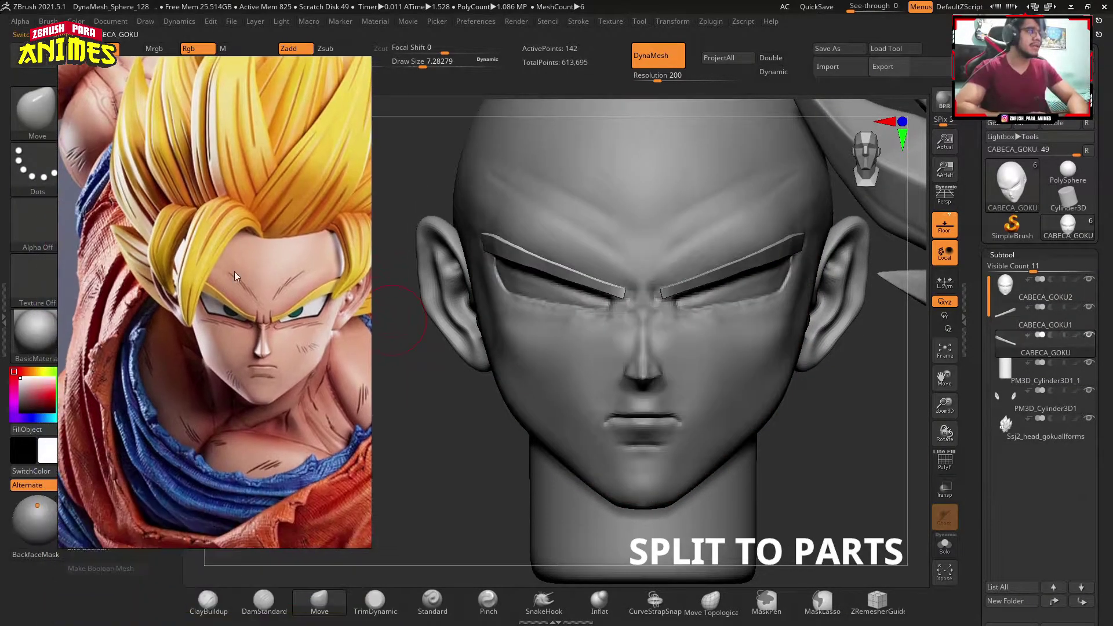
left_click(1044, 318)
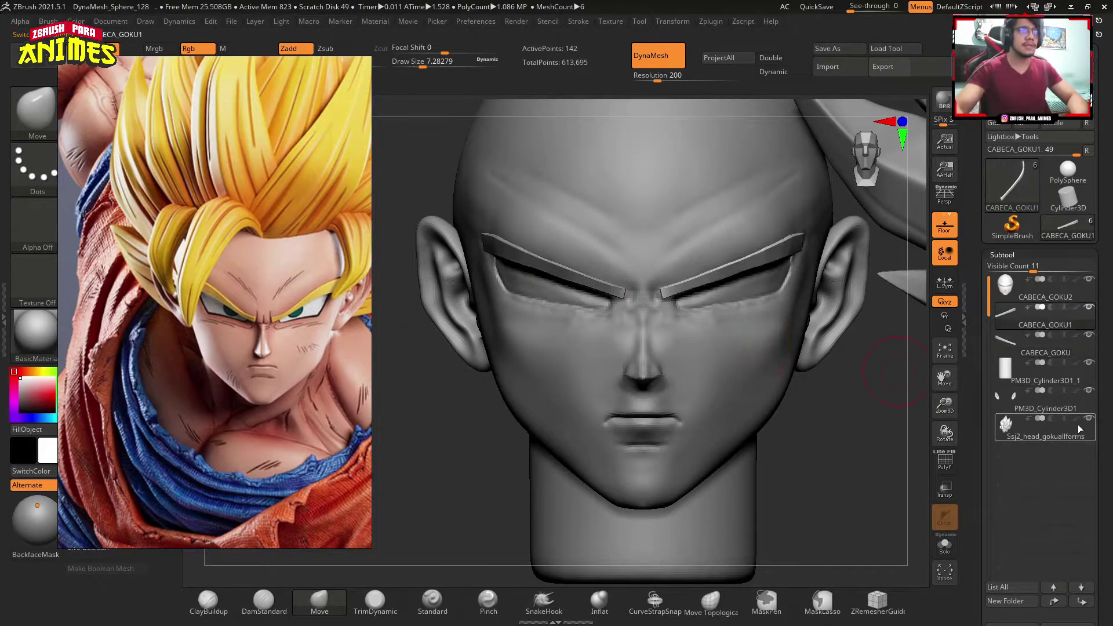
scroll(1032, 431, "down", 5)
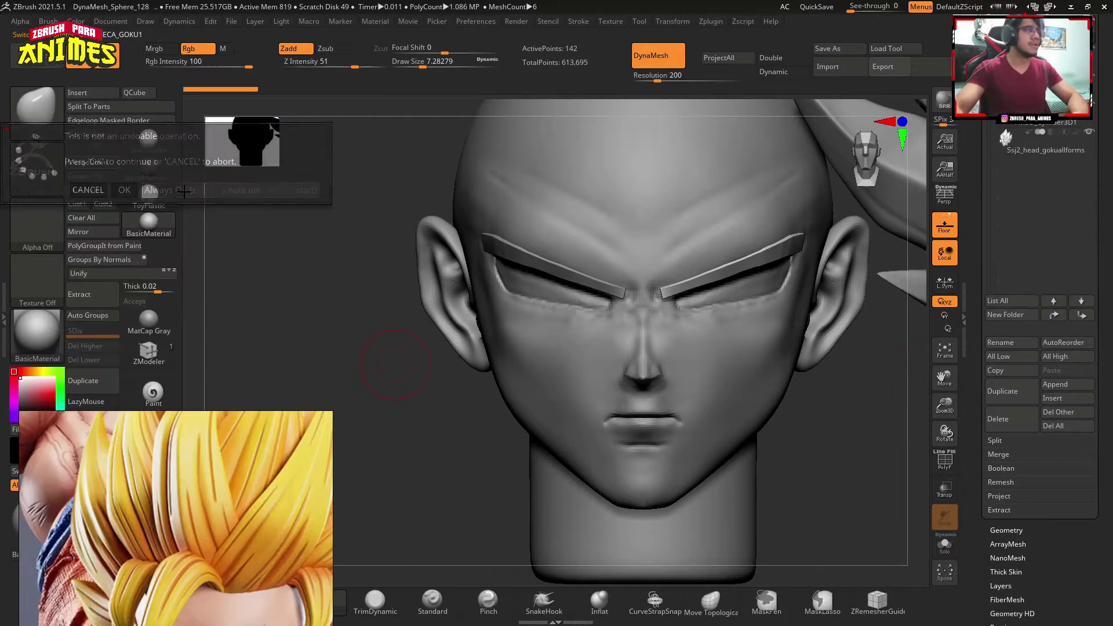
left_click_drag(432, 429, 430, 428)
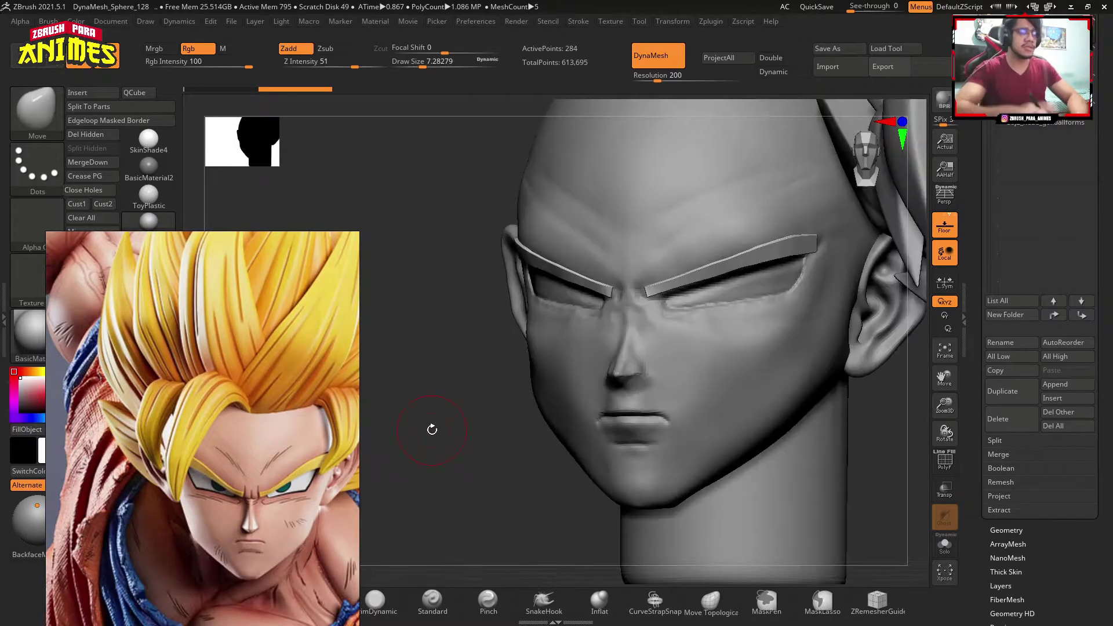
mouse_move(470, 259)
left_mouse_down()
mouse_move(572, 298)
mouse_move(603, 276)
left_mouse_up()
Lower the Draw Size from about 18 to 11 and finally to 1.77.
key("s")
left_click_drag(573, 224, 524, 242)
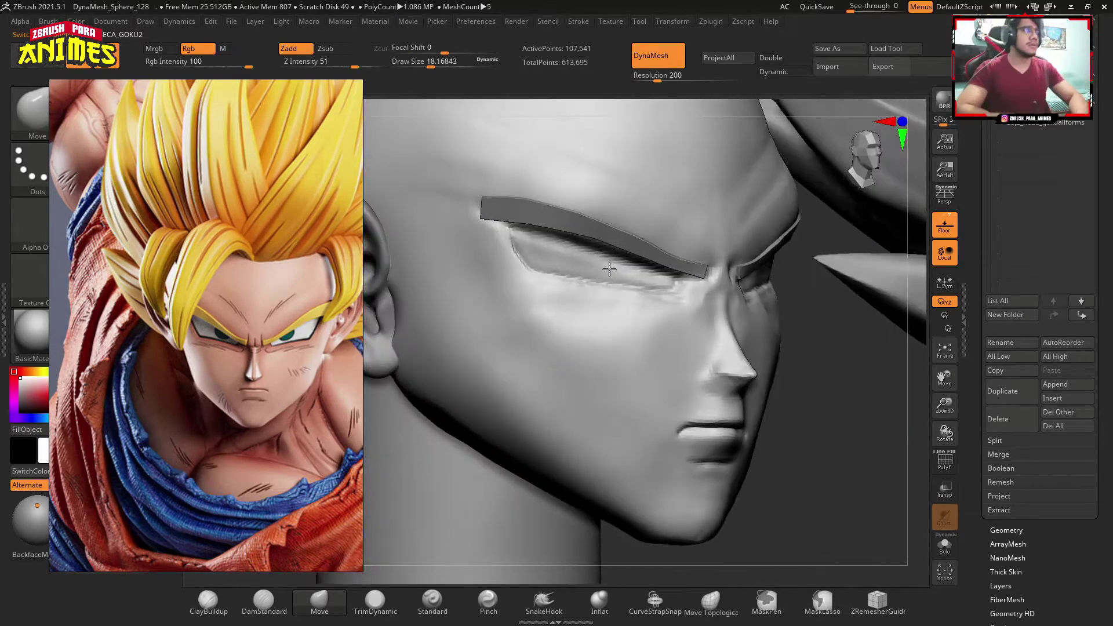
key("s")
left_click_drag(539, 270, 522, 270)
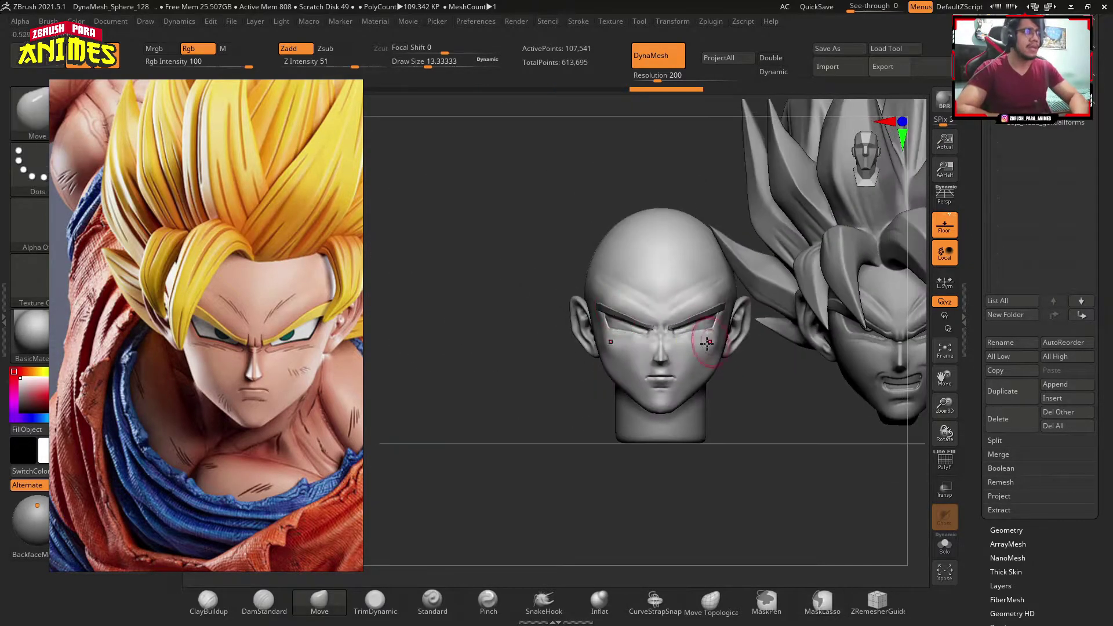
key("bracketleft")
key("bracketleft")
key("bracketleft")
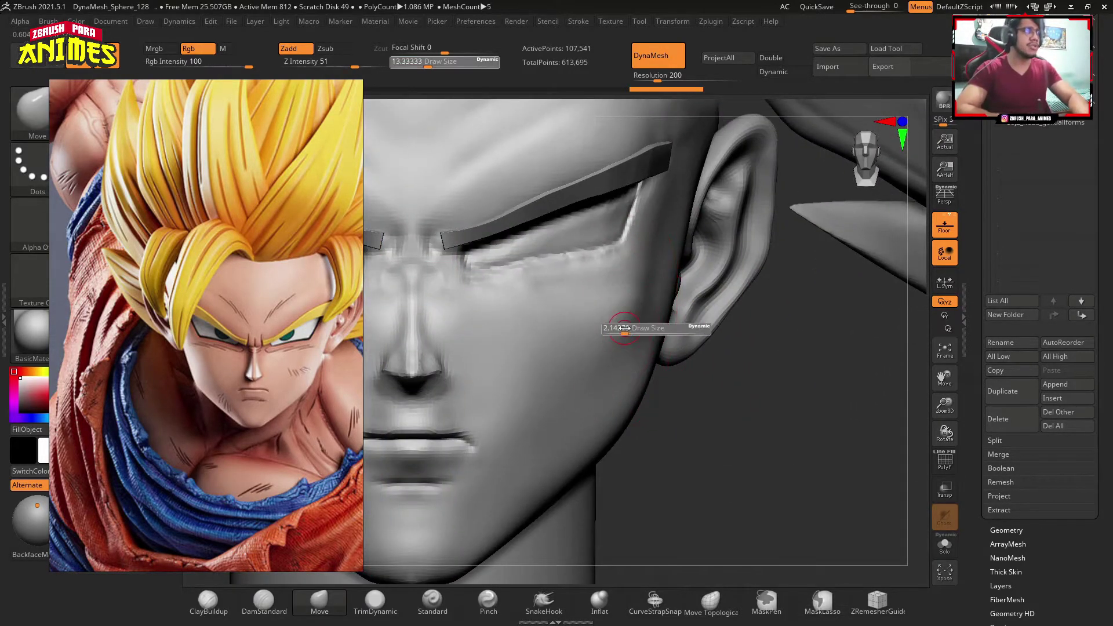
mouse_move(638, 327)
right_mouse_down()
mouse_move(593, 254)
mouse_move(700, 359)
right_mouse_up()
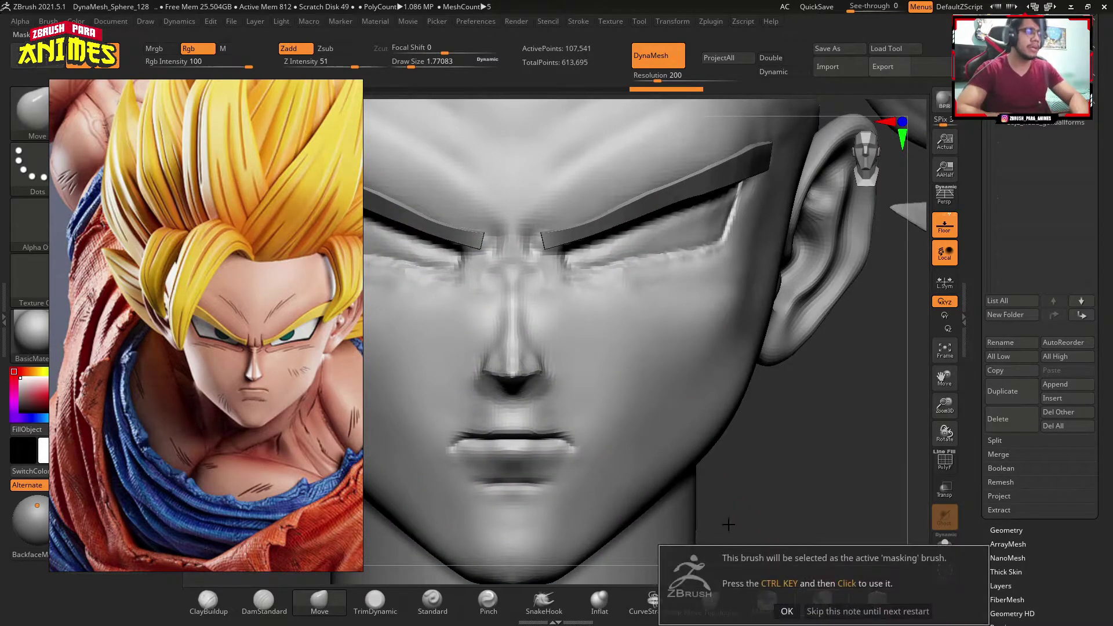
Lasso-mask a line across the brow and adjust the eyebrow with the transpose gizmo.
left_click(823, 604)
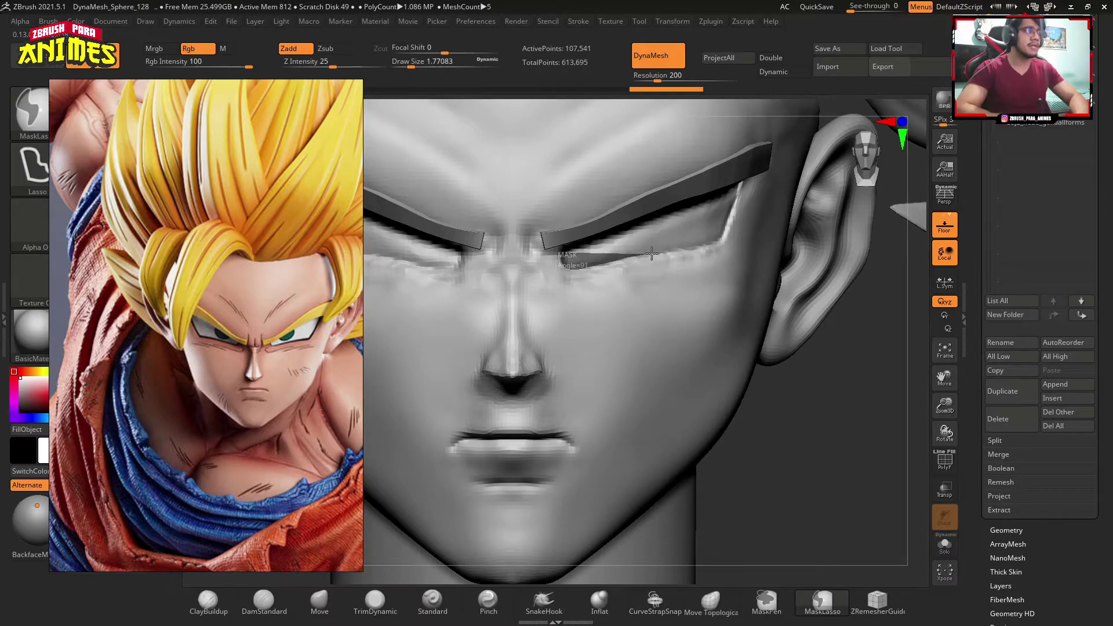
left_click_drag(717, 245, 725, 224, "ctrl")
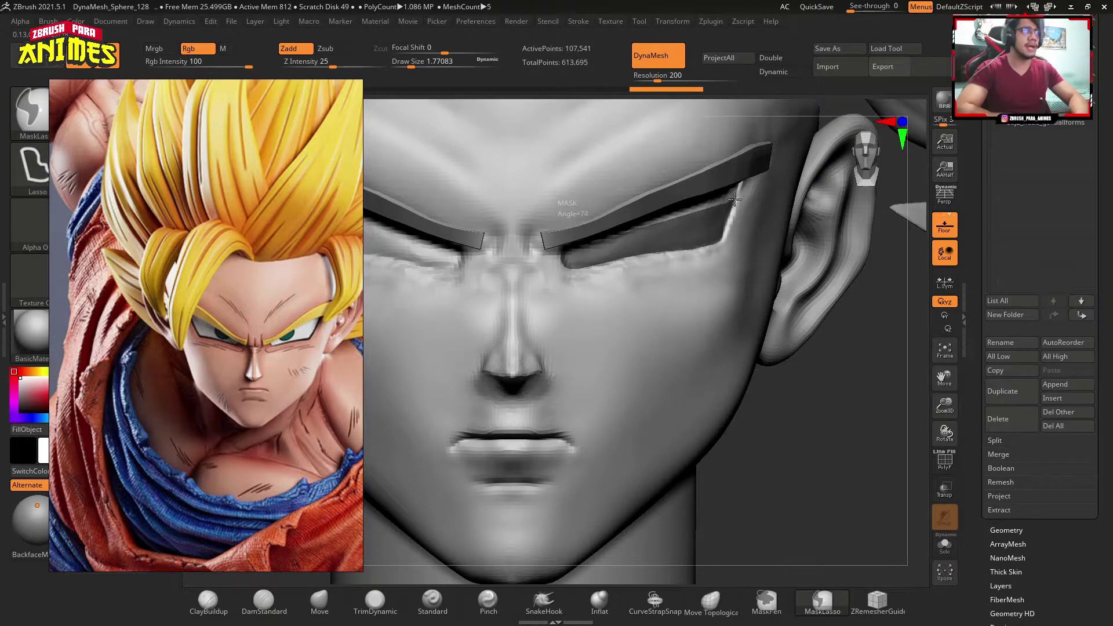
right_click_drag(738, 180, 719, 291)
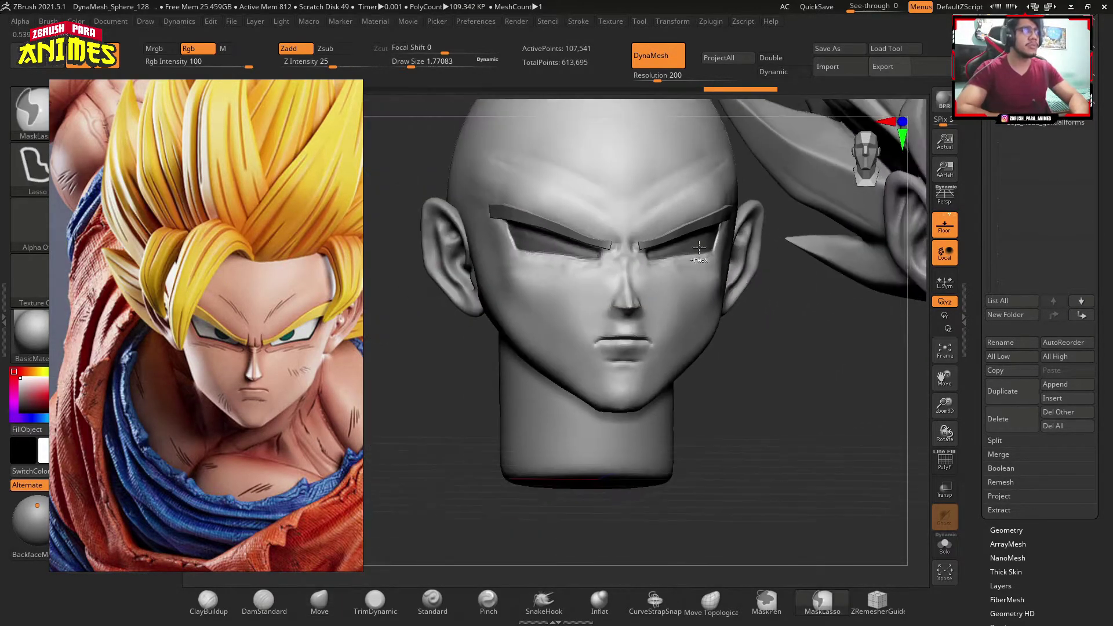
key("w")
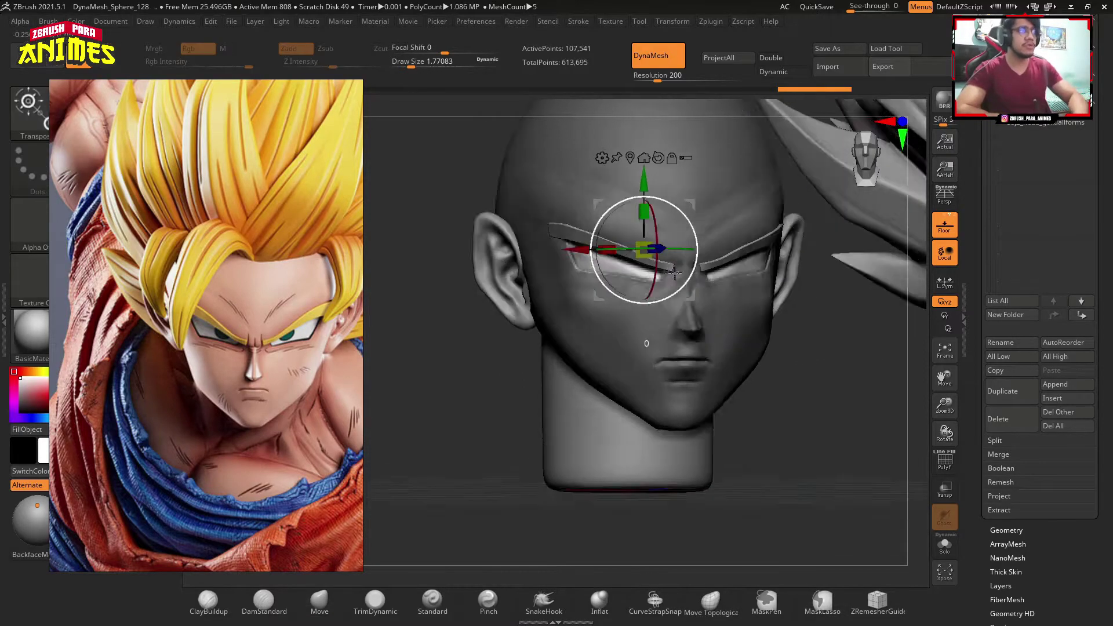
mouse_move(719, 291)
right_mouse_down()
mouse_move(579, 248)
mouse_move(589, 294)
right_mouse_up()
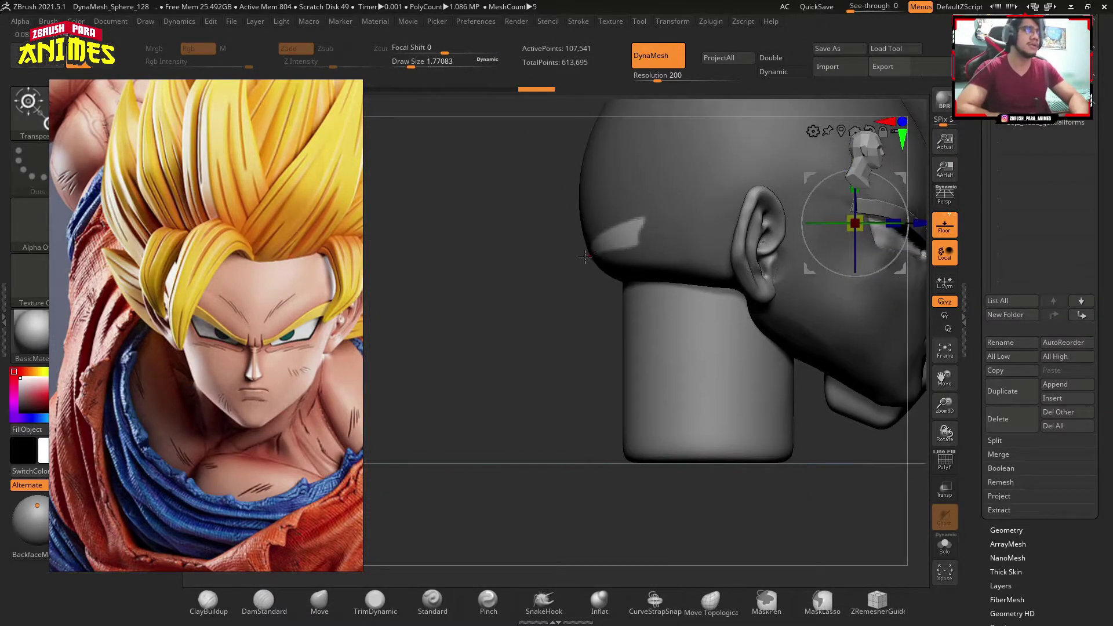
mouse_move(689, 316)
right_mouse_down()
mouse_move(609, 154)
mouse_move(708, 373)
mouse_move(556, 320)
mouse_move(658, 338)
right_mouse_up()
key("q")
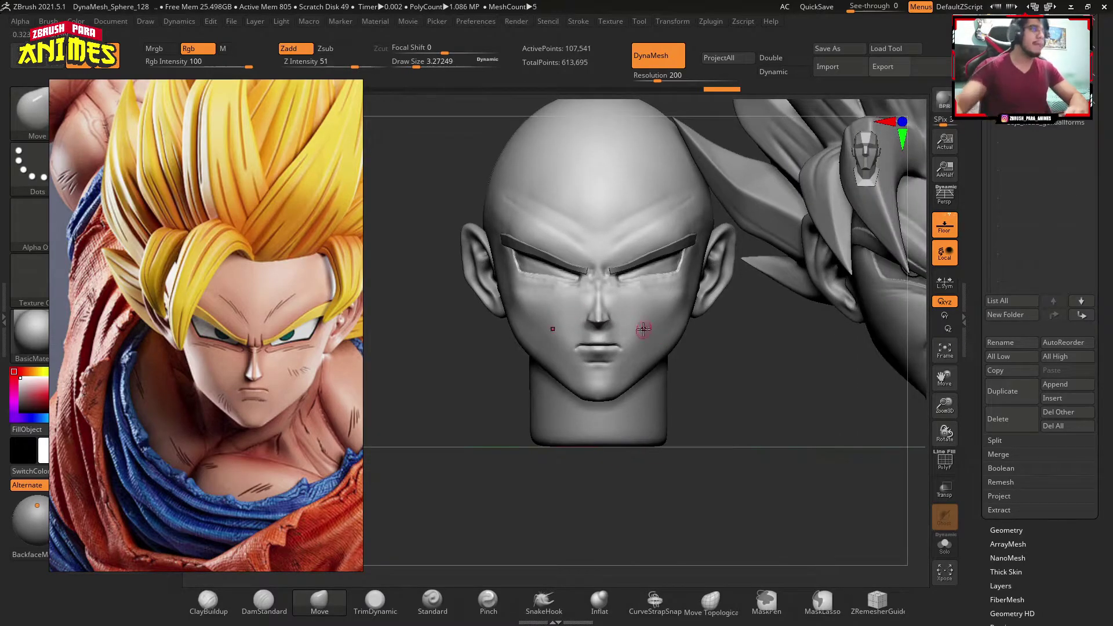
Move the Goku reference image down toward the lower left of the screen.
mouse_move(272, 229)
left_mouse_down()
mouse_move(256, 498)
mouse_move(276, 384)
left_mouse_up()
key("space")
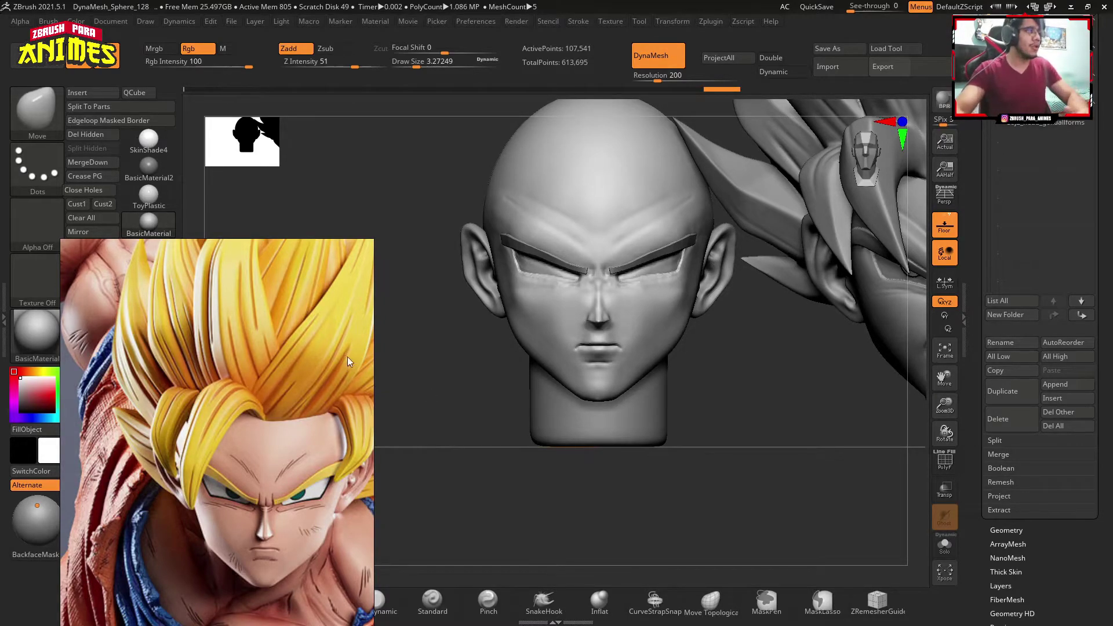
left_click_drag(343, 322, 341, 380)
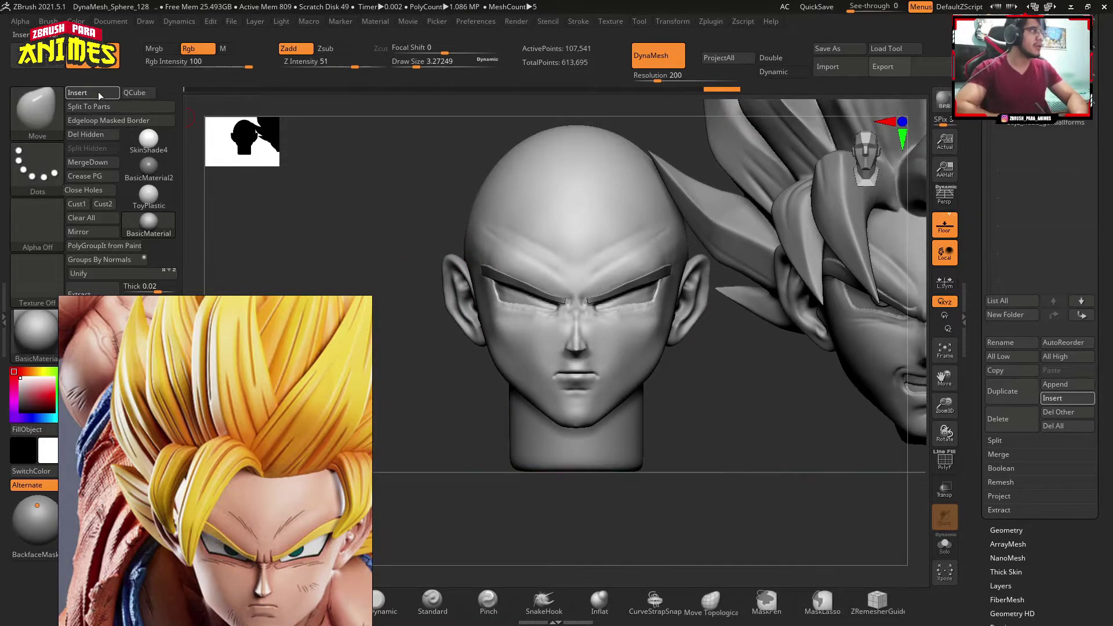
Insert a Cylinder3D subtool and shrink it to about half size.
left_click(99, 91)
left_click(331, 174)
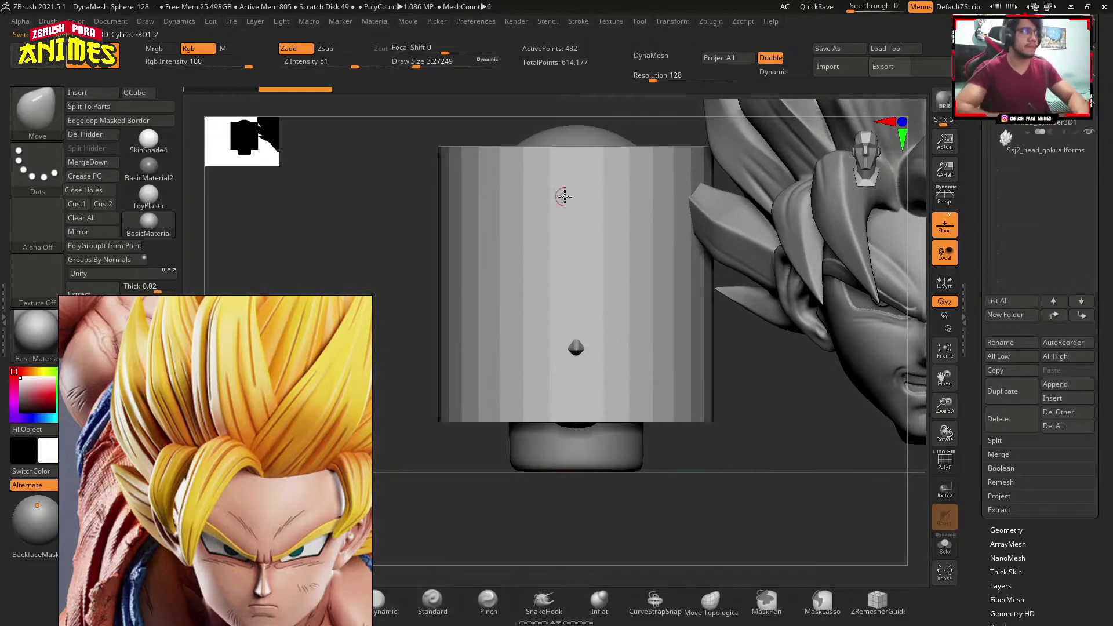
key("w")
left_click_drag(812, 434, 638, 434)
left_click_drag(754, 287, 718, 287)
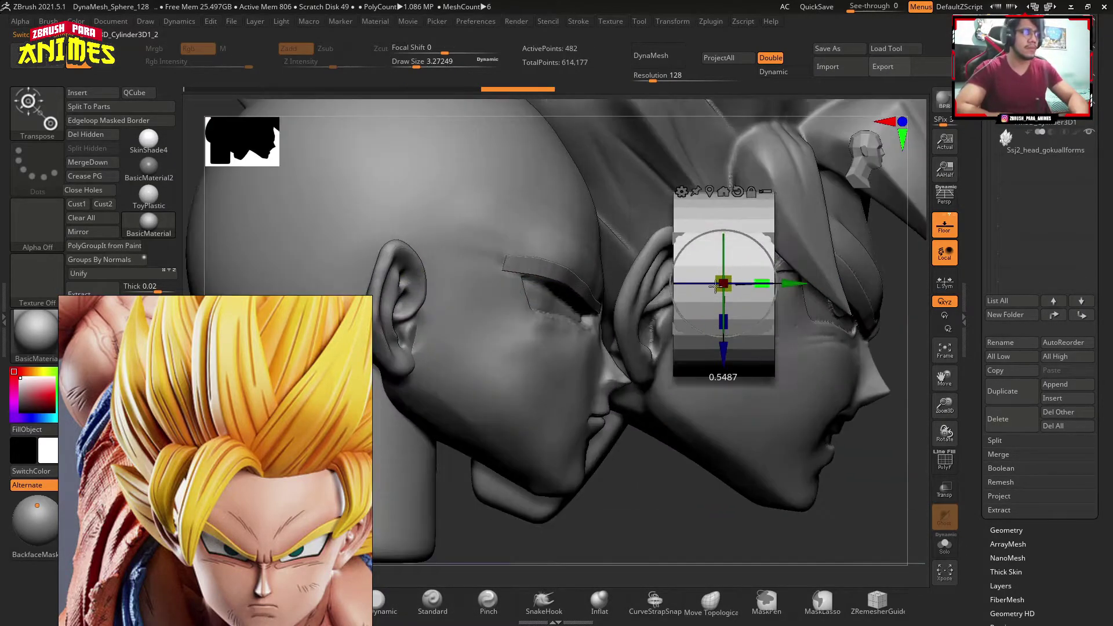
mouse_move(718, 287)
right_mouse_down()
mouse_move(609, 314)
mouse_move(592, 330)
mouse_move(580, 289)
right_mouse_up()
Stretch the cylinder sideways into an ellipse and flatten it into a thin disc.
left_click_drag(559, 319, 547, 321)
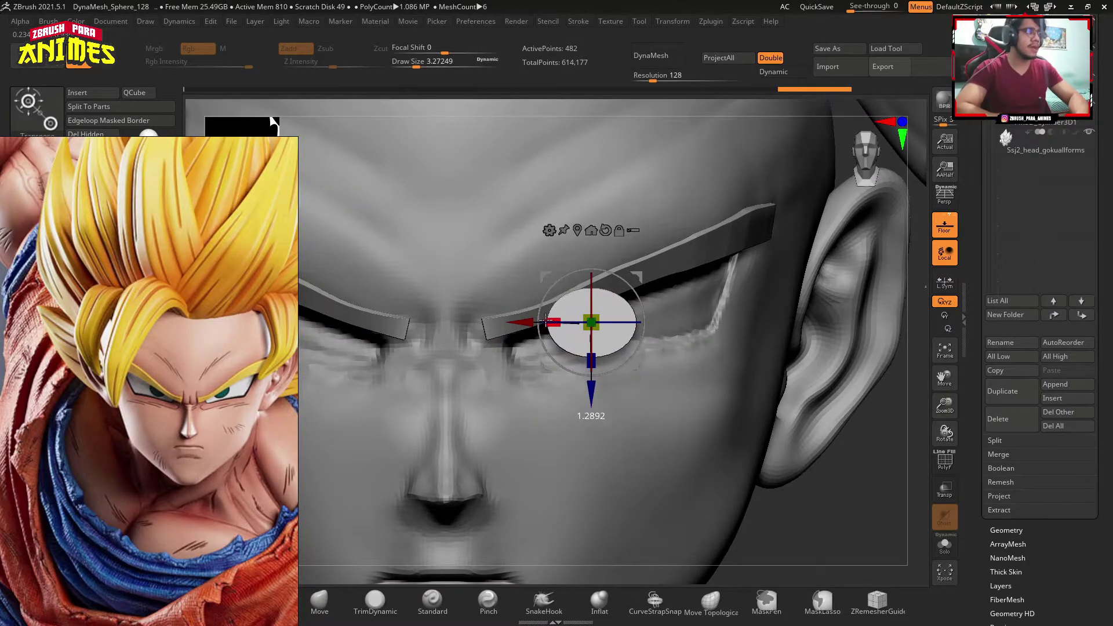
mouse_move(543, 320)
right_mouse_down("ctrl")
mouse_move(638, 329)
mouse_move(614, 302)
mouse_move(580, 325)
right_mouse_up("ctrl")
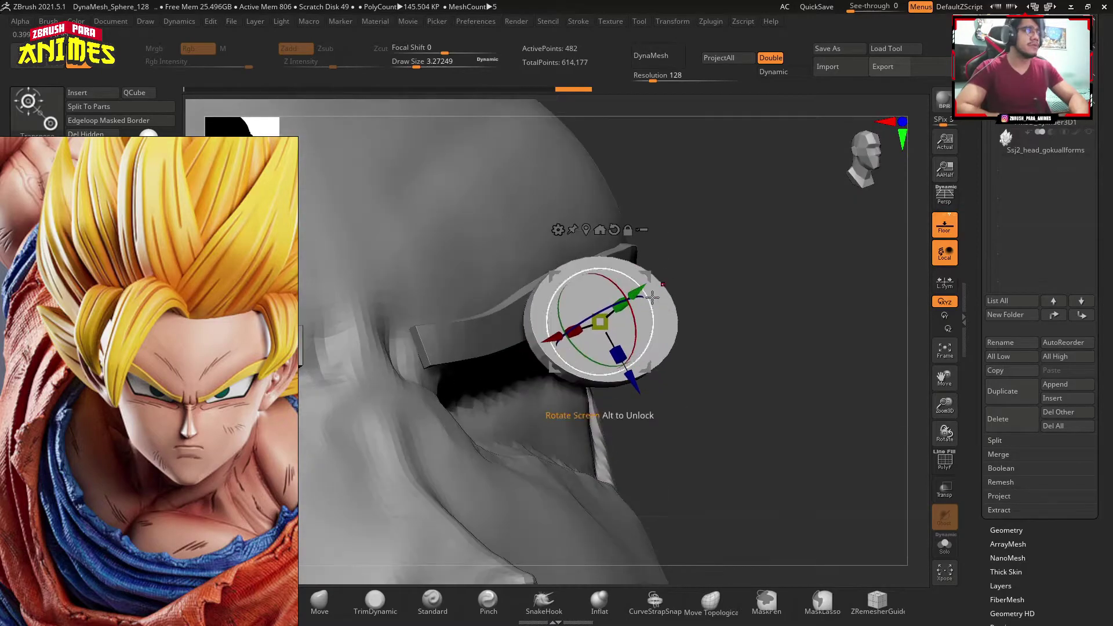
left_click_drag(580, 325, 579, 336)
mouse_move(580, 337)
right_mouse_down()
mouse_move(608, 359)
mouse_move(647, 286)
right_mouse_up()
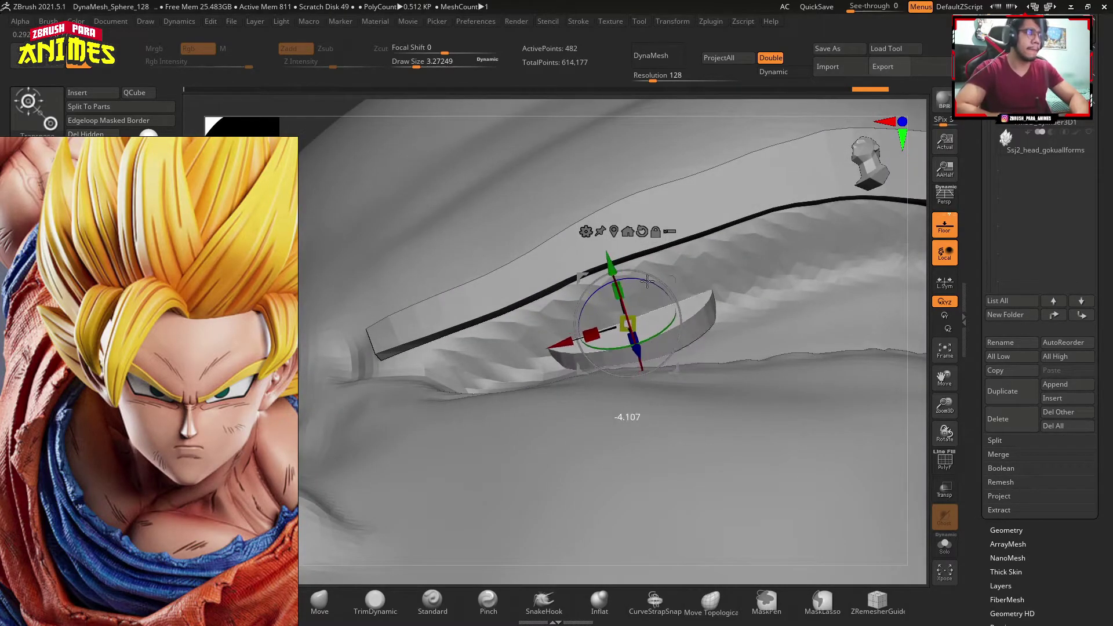
mouse_move(648, 286)
right_mouse_down()
mouse_move(616, 298)
mouse_move(700, 244)
mouse_move(635, 323)
right_mouse_up()
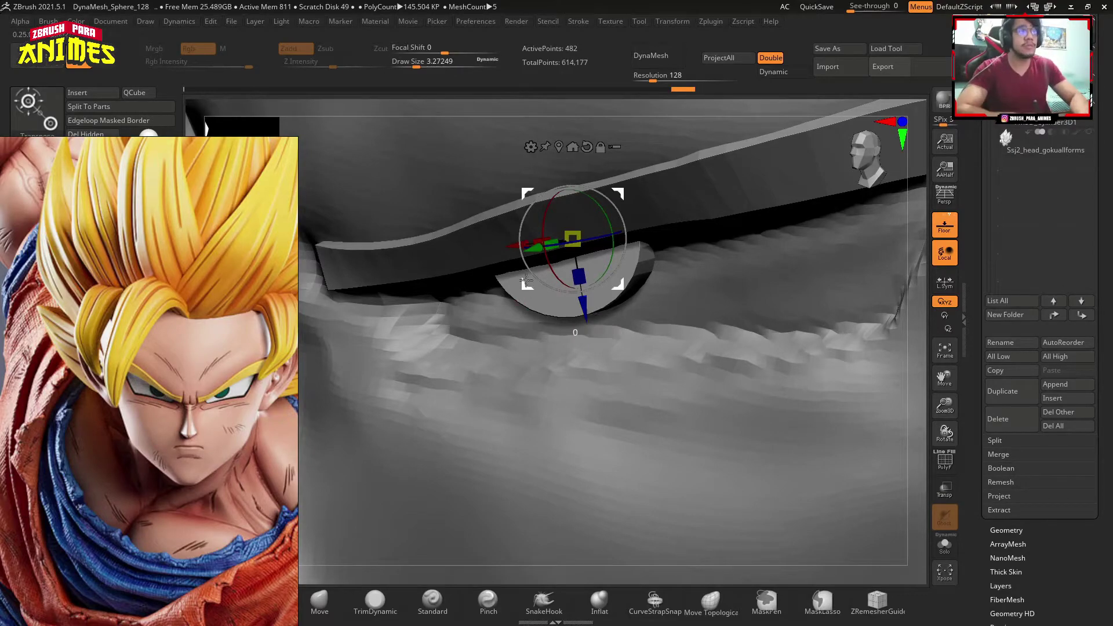
Move the half-disc eye piece down and right under the brow, checking from several angles.
mouse_move(526, 281)
right_mouse_down()
mouse_move(601, 262)
mouse_move(618, 280)
right_mouse_up()
left_click_drag(624, 290, 646, 272)
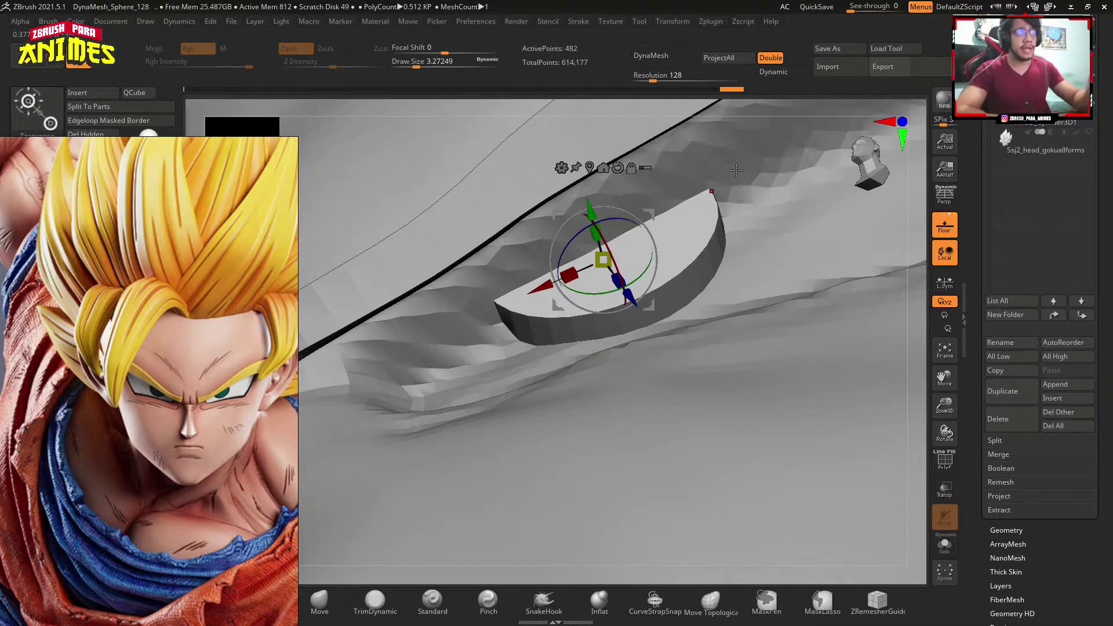
left_click_drag(745, 233, 663, 235)
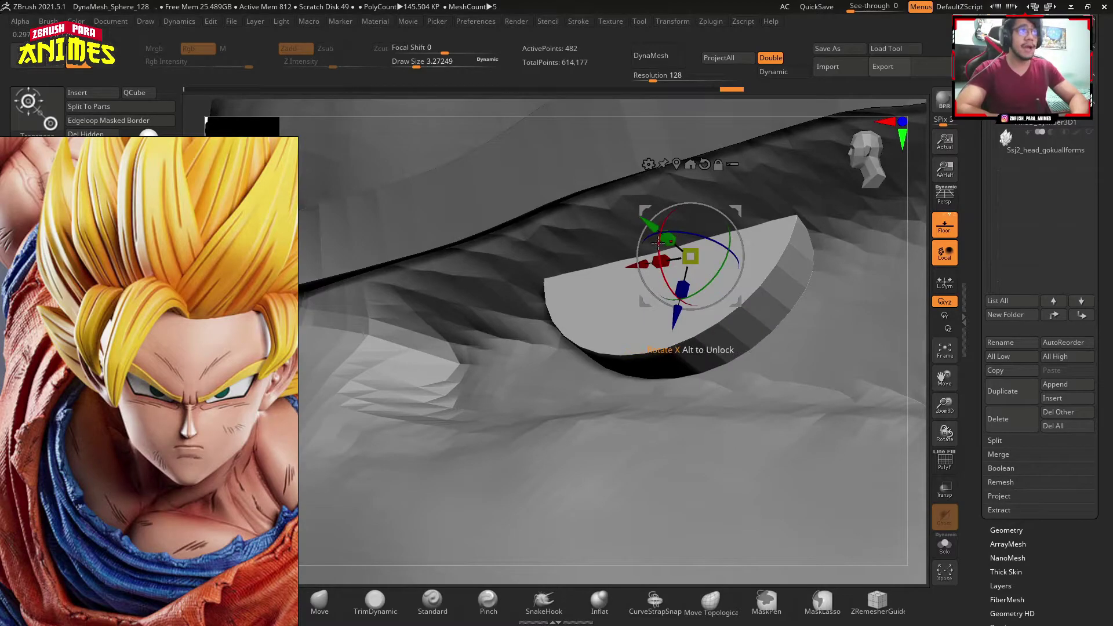
left_click_drag(658, 246, 694, 224)
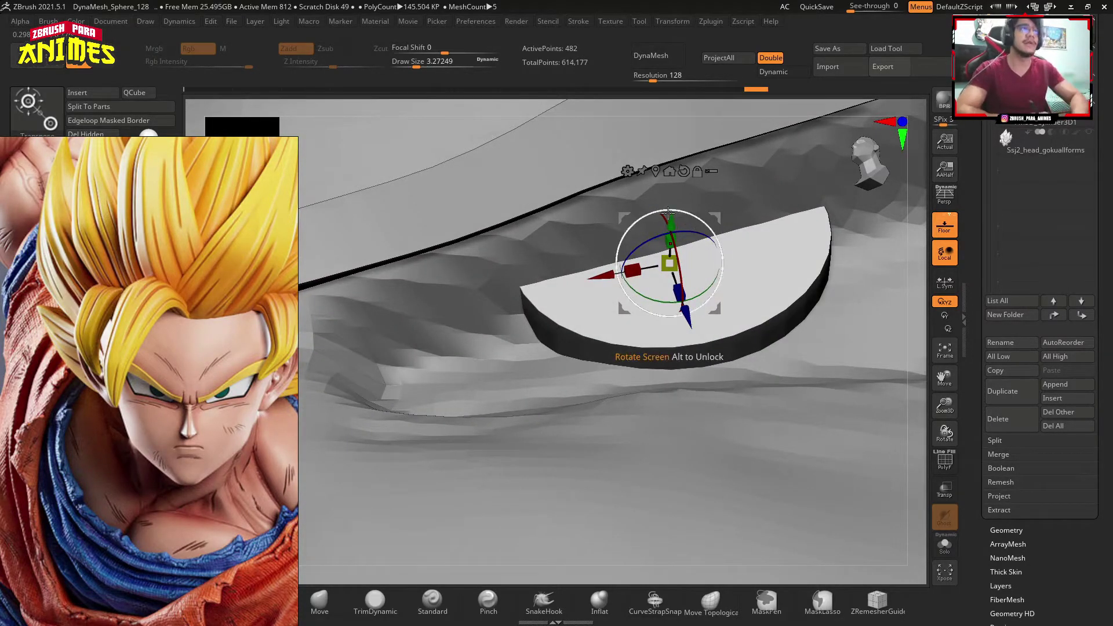
left_click_drag(668, 213, 691, 271)
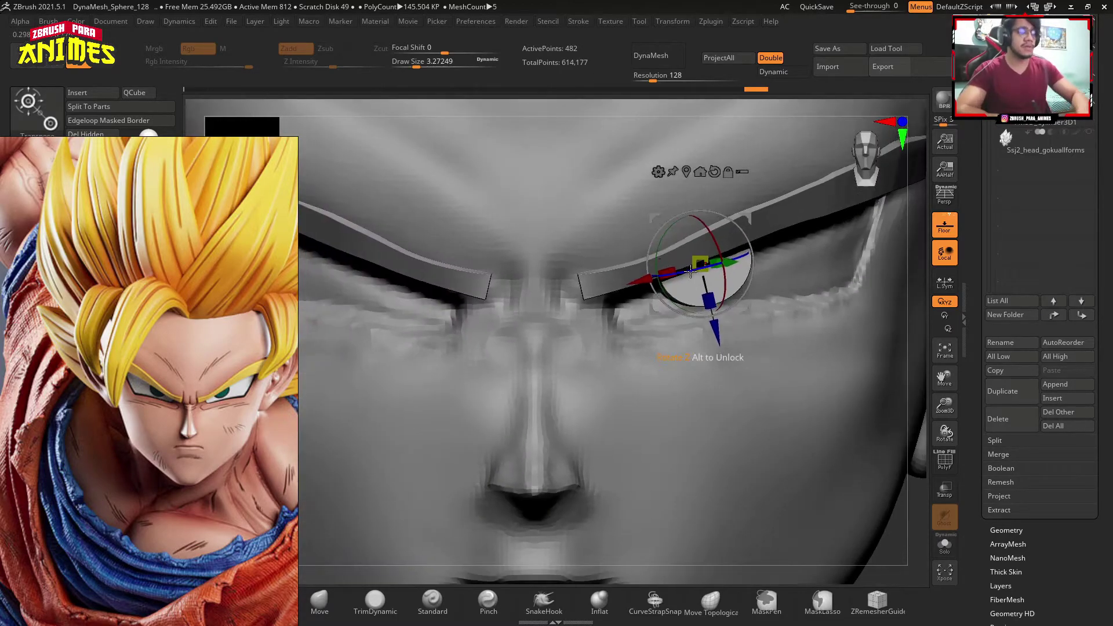
Refine the half-disc eye piece with mask, Move and transpose to tuck it under the right brow.
key("q")
mouse_move(691, 271)
left_mouse_down()
mouse_move(716, 229)
mouse_move(715, 275)
left_mouse_up()
key("ctrl")
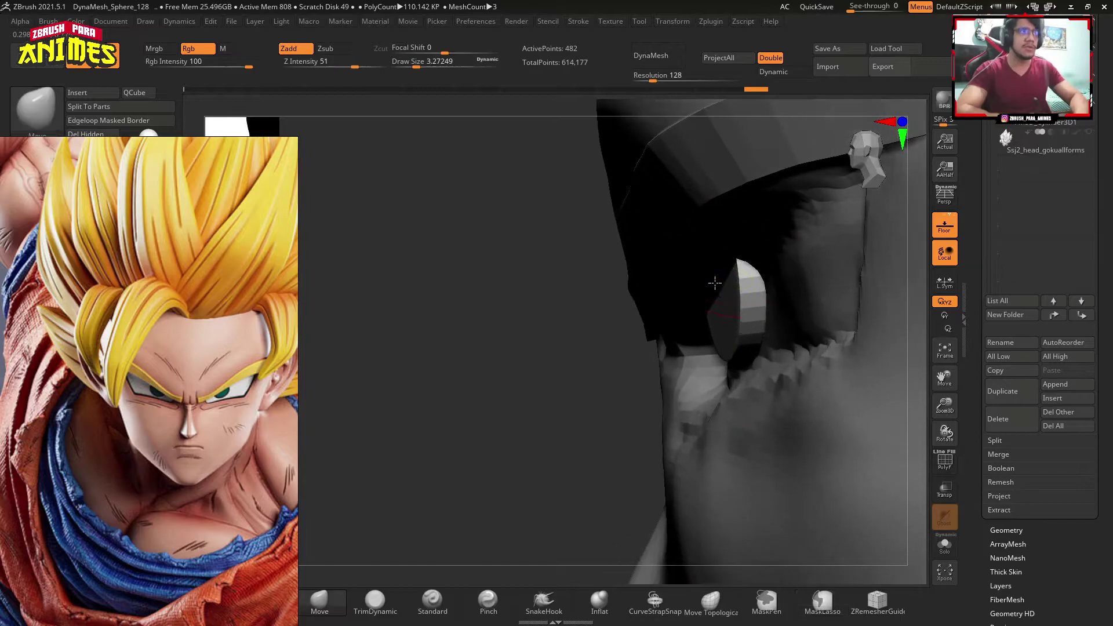
key("w")
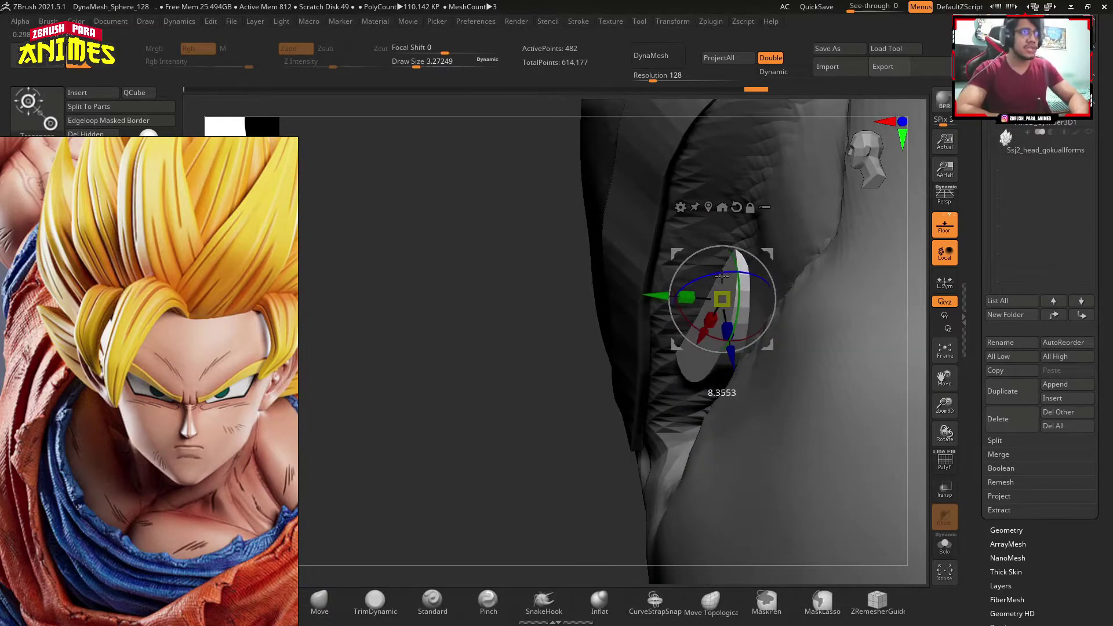
key("q")
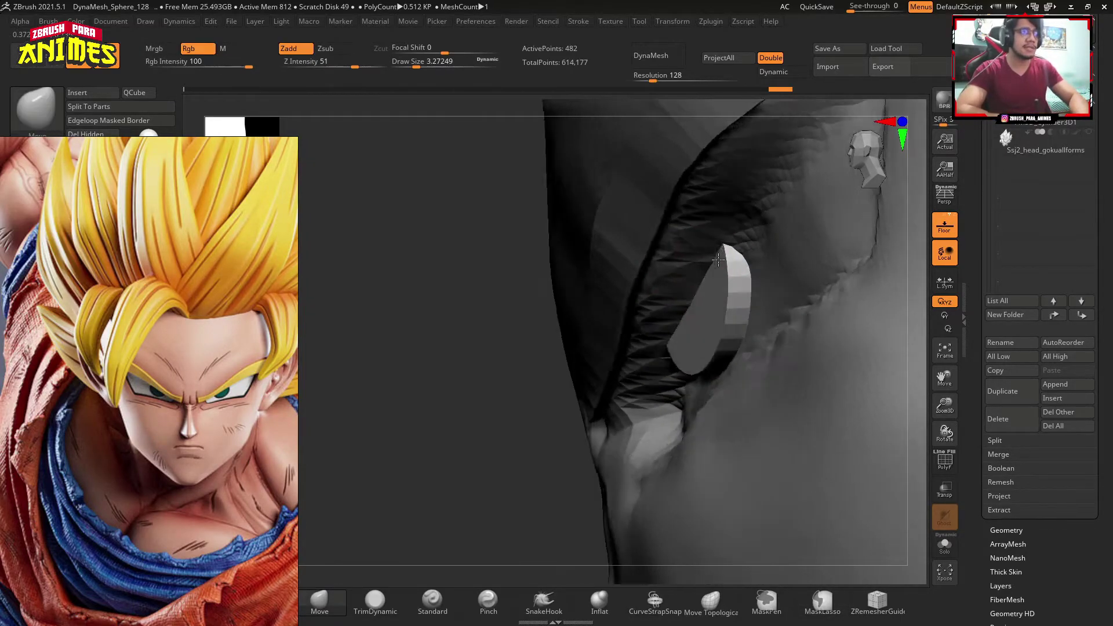
mouse_move(718, 274)
left_mouse_down()
mouse_move(710, 260)
mouse_move(673, 298)
mouse_move(679, 281)
left_mouse_up()
key("w")
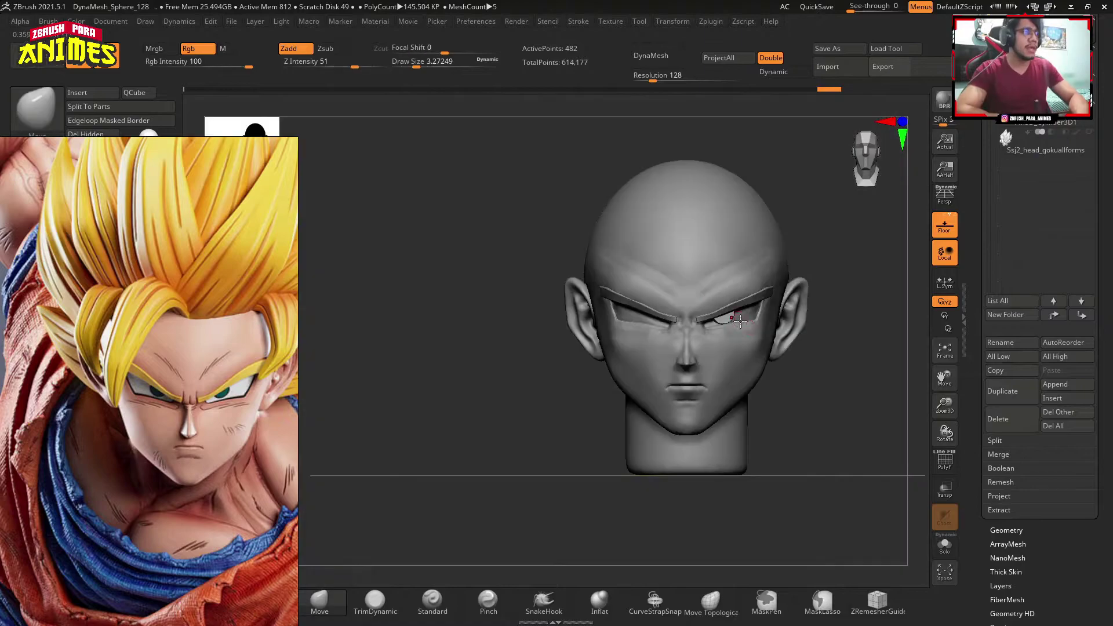
right_click_drag(722, 284, 731, 250, "ctrl")
key("w")
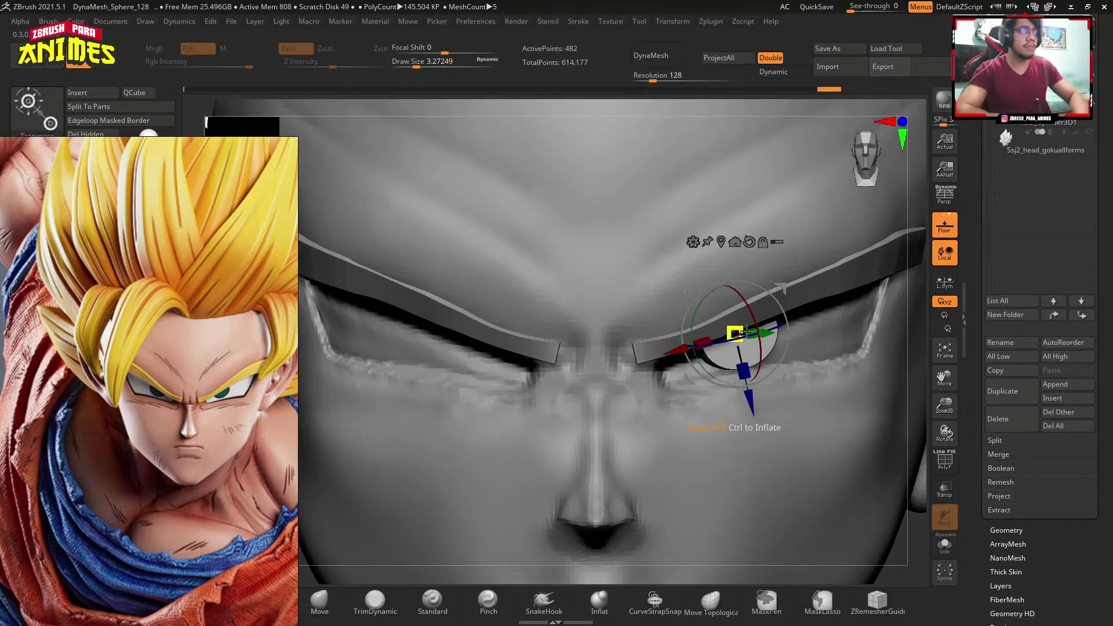
right_click_drag(758, 397, 744, 338)
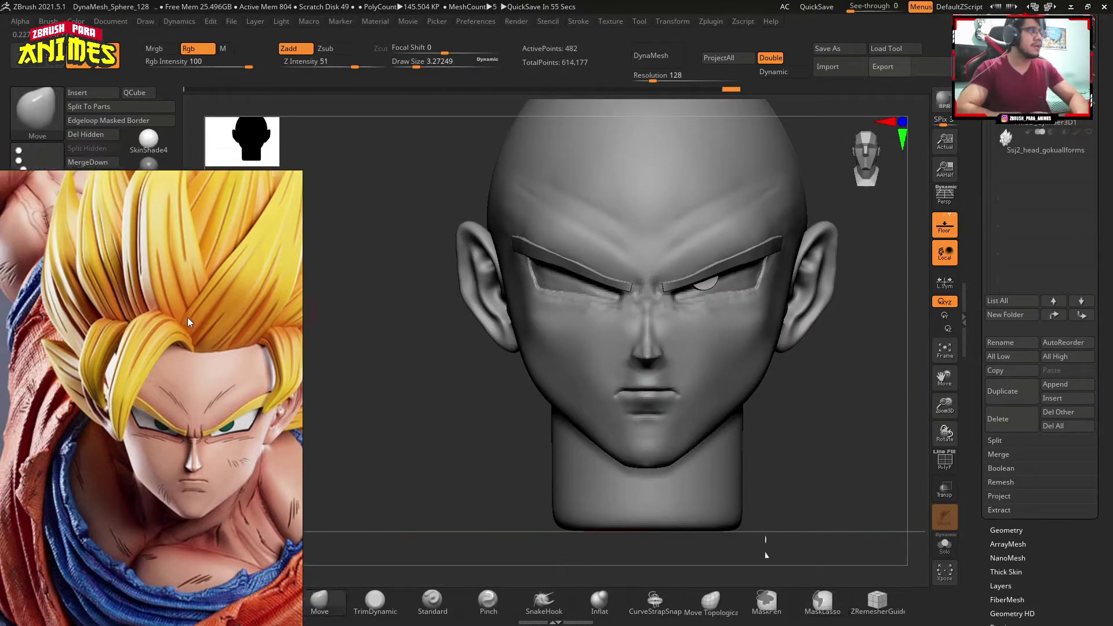
Mirror the eye piece across the X axis, merged into one subtool, filling both eye openings.
left_click(78, 231)
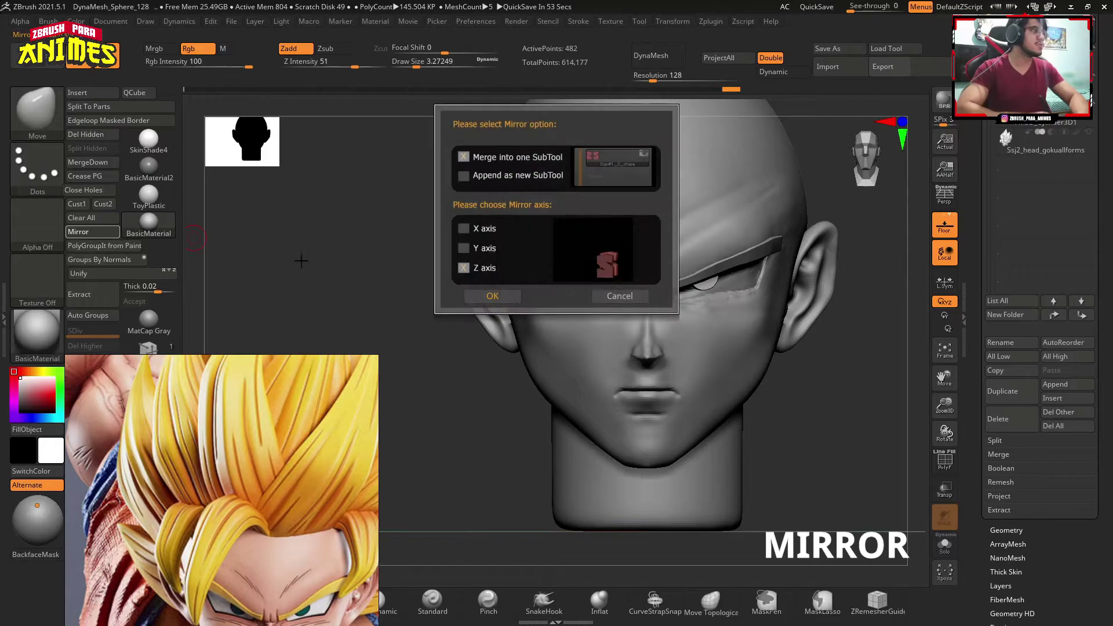
left_click(491, 297)
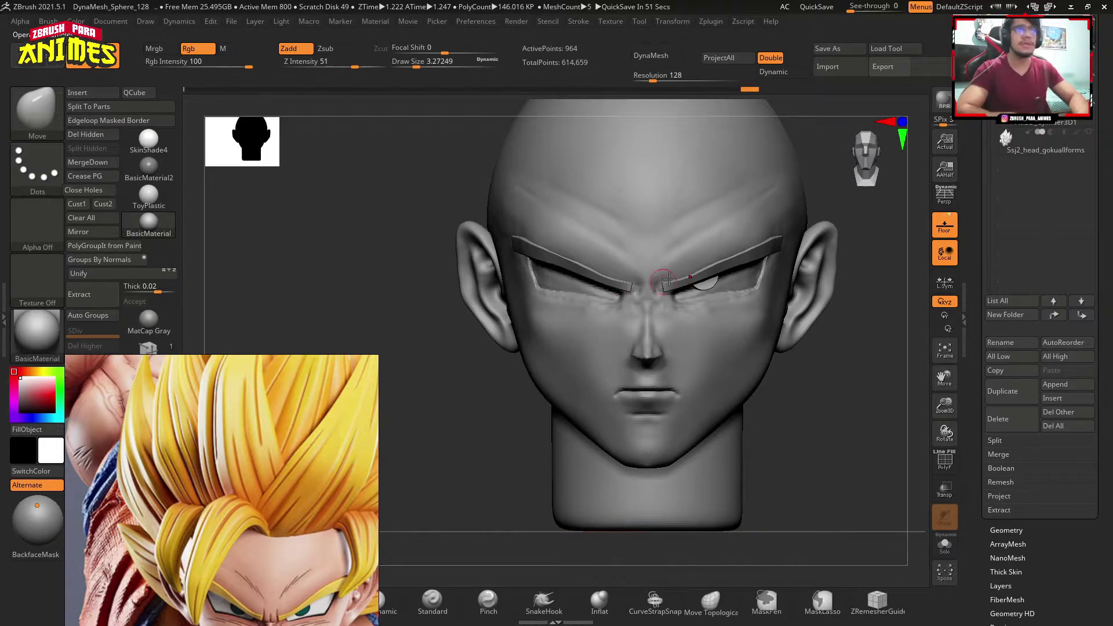
scroll(1067, 167, "up", 5)
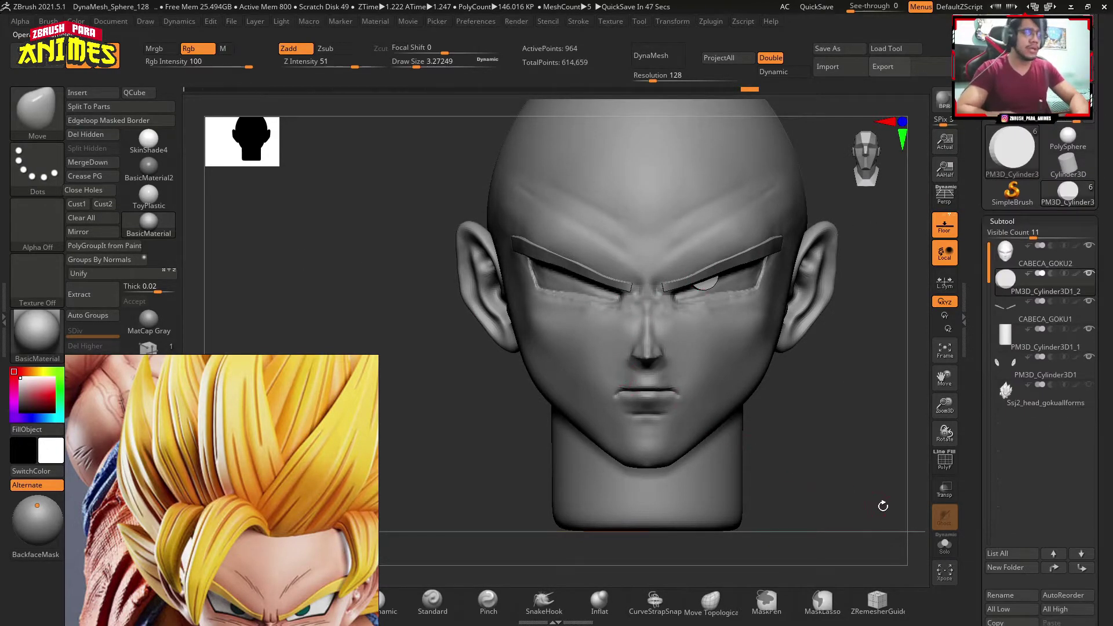
key("w")
right_click_drag(670, 367, 671, 325, "ctrl")
left_click(102, 232)
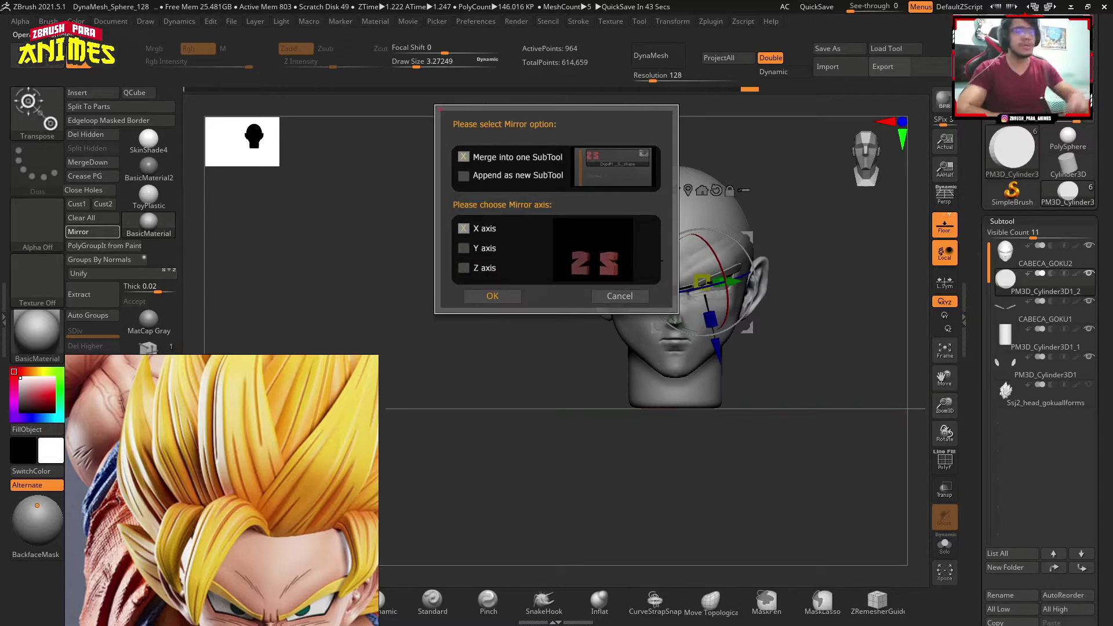
left_click(511, 297)
Select the CABECA_GOKU1 eyebrow strap subtool and frame it in a three-quarter view.
key("q")
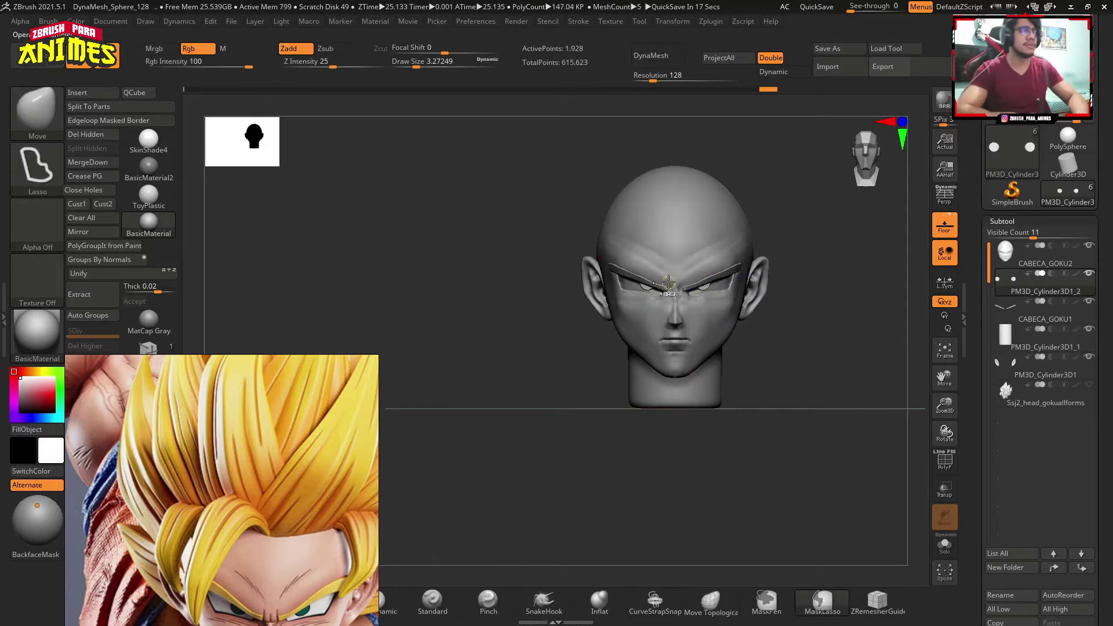
right_click_drag(434, 173, 593, 299, "ctrl")
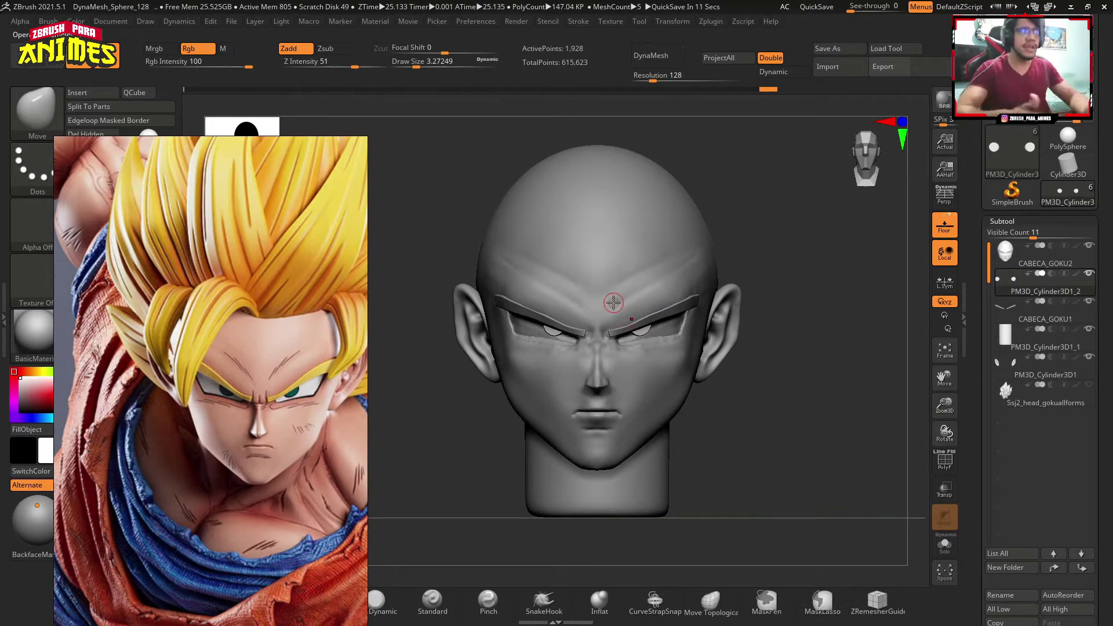
mouse_move(616, 336)
right_mouse_down("ctrl")
mouse_move(626, 313)
mouse_move(721, 250)
mouse_move(592, 289)
right_mouse_up("ctrl")
left_click(626, 307, "alt")
key("f")
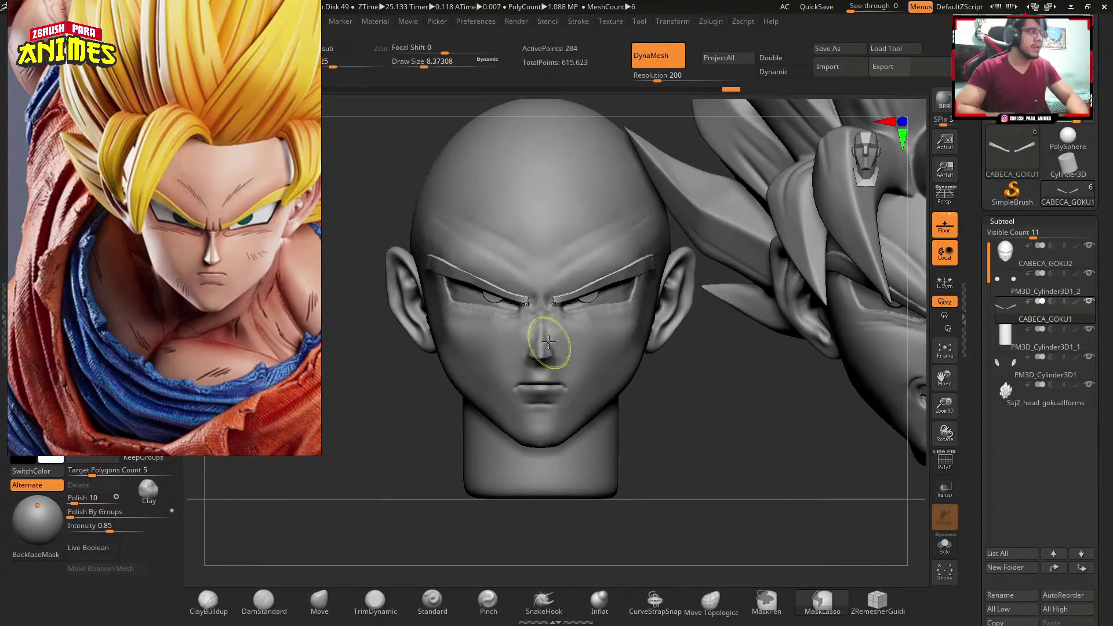
Raise a bulge between the brows on the head with a smaller standard brush.
right_click_drag(548, 342, 546, 344, "ctrl")
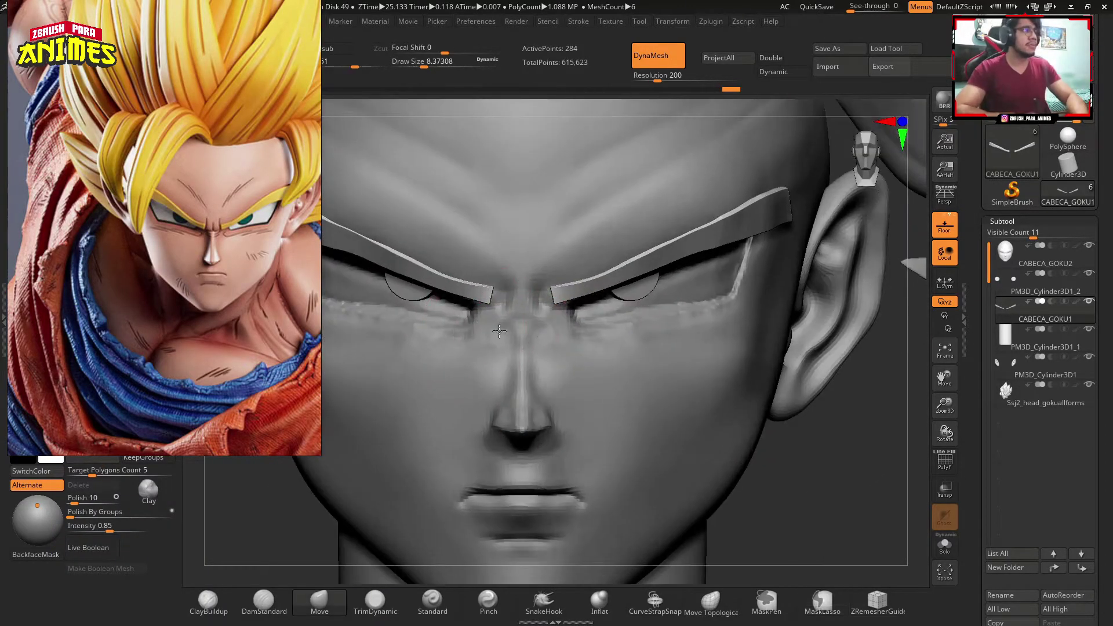
key("s")
left_click_drag(546, 343, 538, 344)
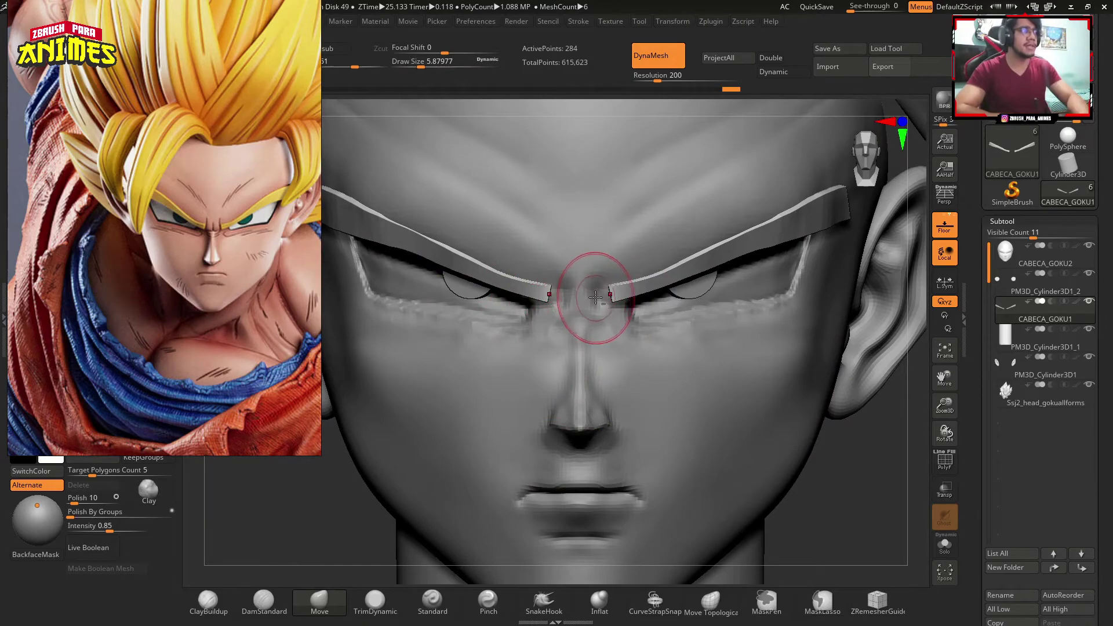
left_click(215, 602)
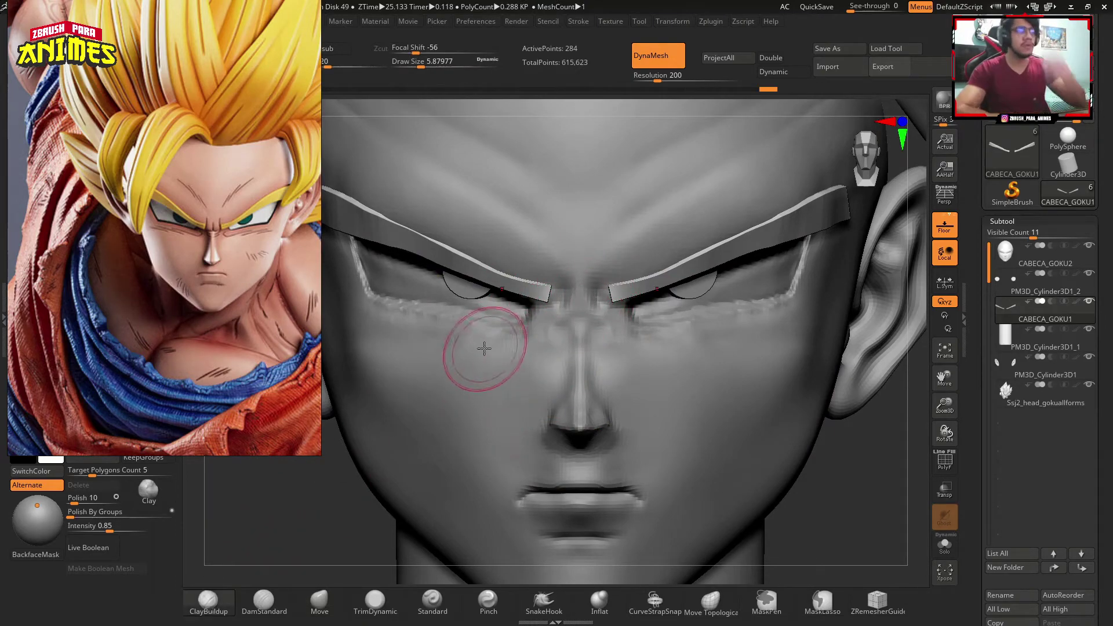
left_click(432, 602)
right_click_drag(571, 348, 575, 266, "ctrl")
left_click(577, 316, "alt")
left_click_drag(575, 265, 532, 313)
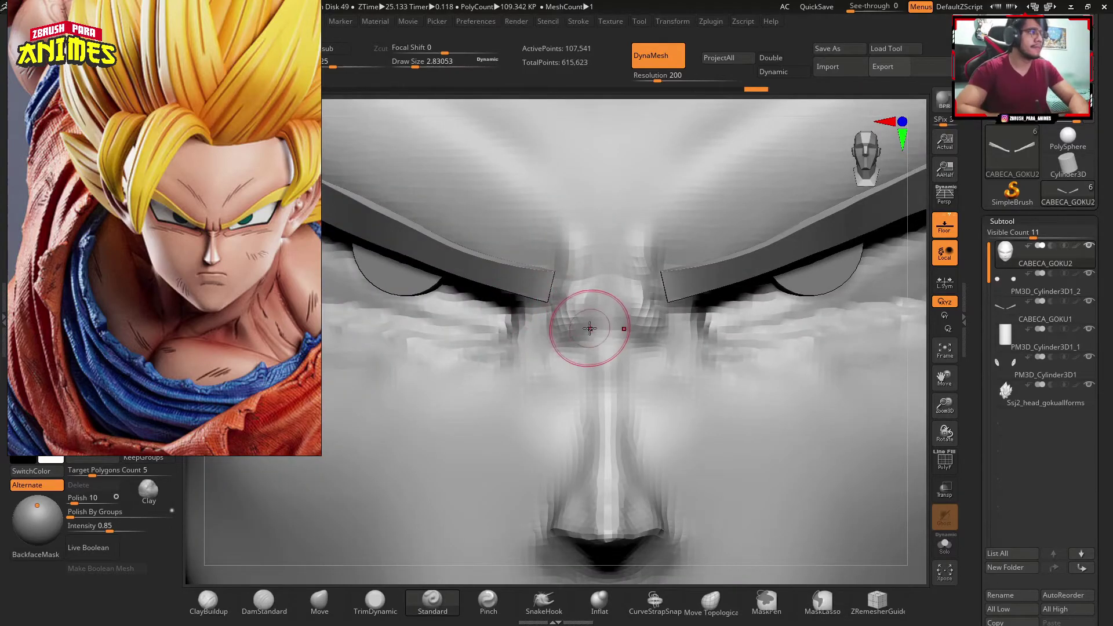
Resize the brush and push and pull the strap brow shapes with the Move brush.
key("b")
key("d")
key("s")
mouse_move(589, 328)
right_mouse_down("ctrl")
mouse_move(489, 294)
mouse_move(519, 354)
mouse_move(522, 302)
mouse_move(528, 320)
mouse_move(511, 290)
right_mouse_up("ctrl")
key("s")
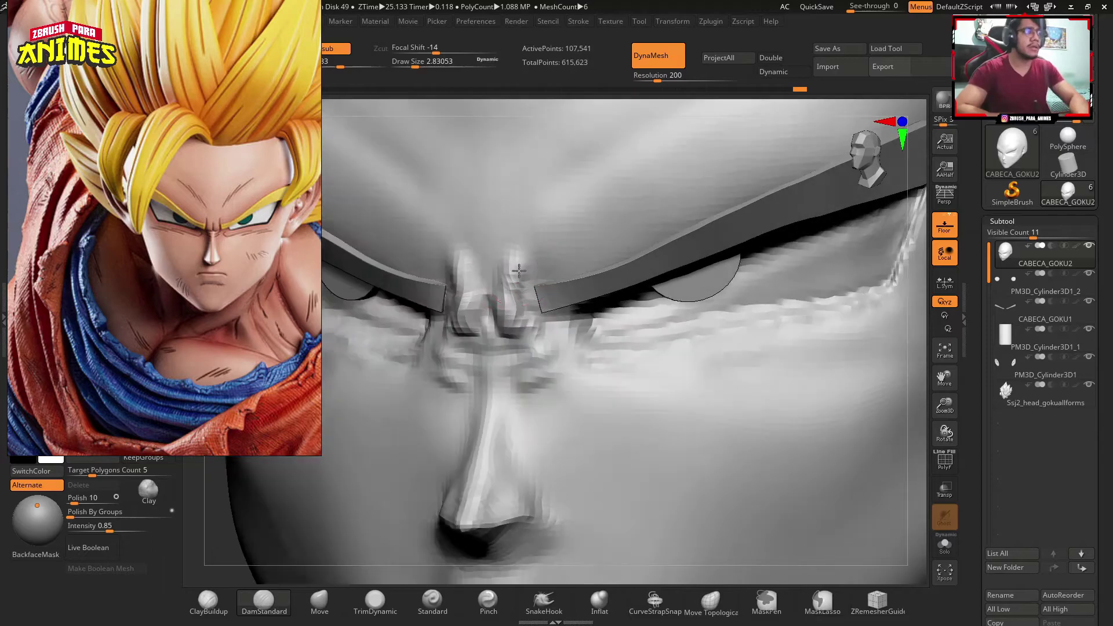
left_click(319, 602)
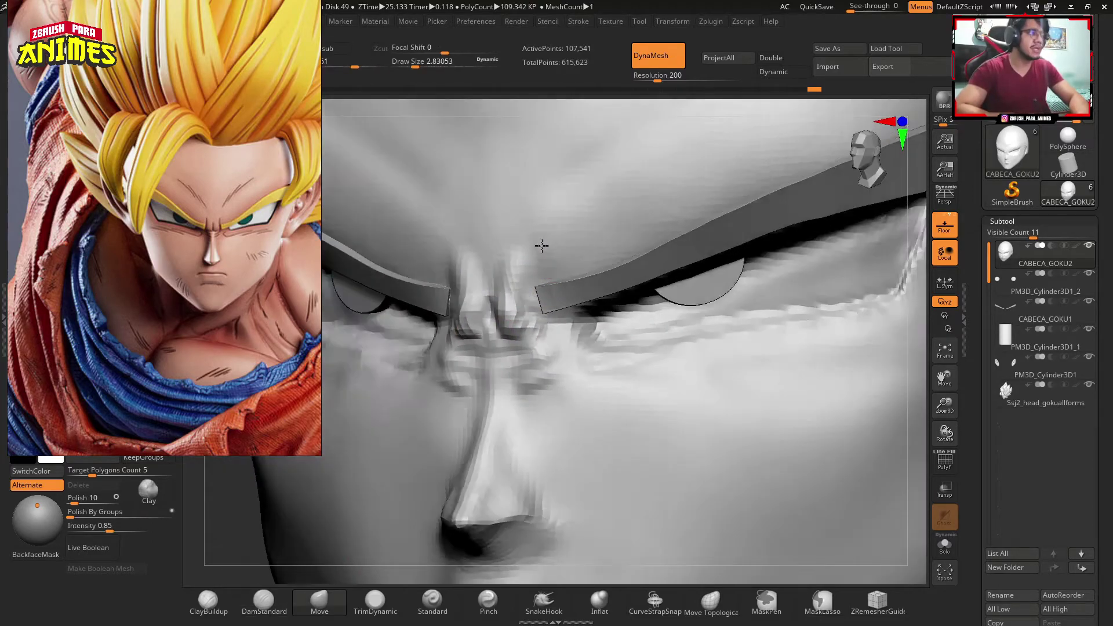
mouse_move(539, 243)
right_mouse_down()
mouse_move(508, 304)
mouse_move(519, 264)
mouse_move(592, 304)
mouse_move(522, 325)
mouse_move(522, 350)
mouse_move(546, 316)
mouse_move(473, 282)
mouse_move(559, 323)
right_mouse_up()
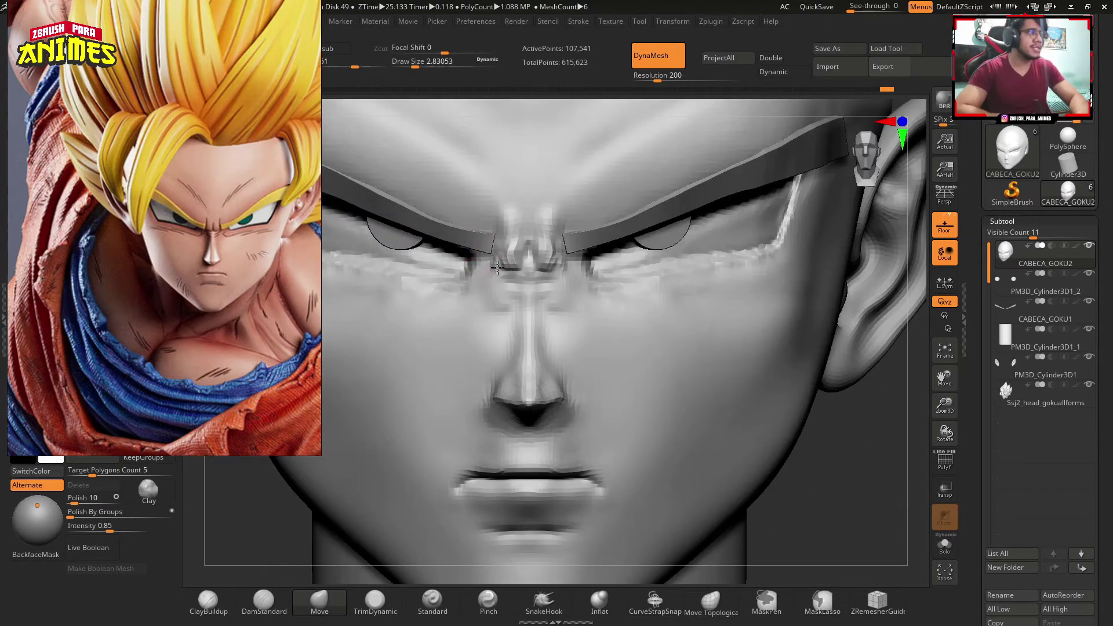
Flatten crisp planes into the brow ridge and nose with TrimDynamic strokes.
left_click(320, 600)
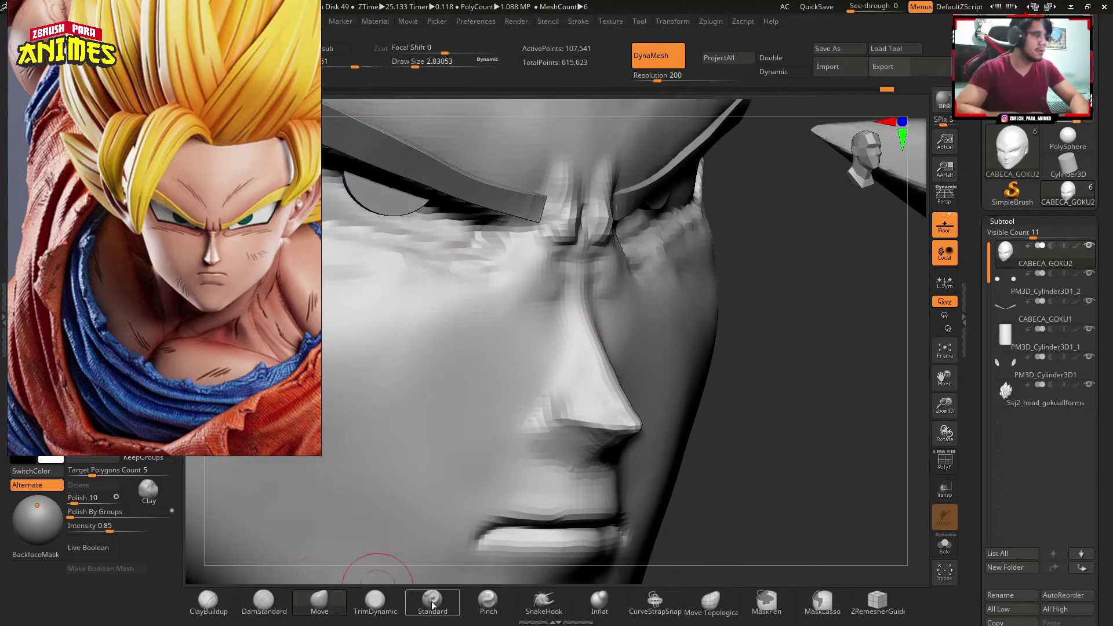
left_click(375, 600)
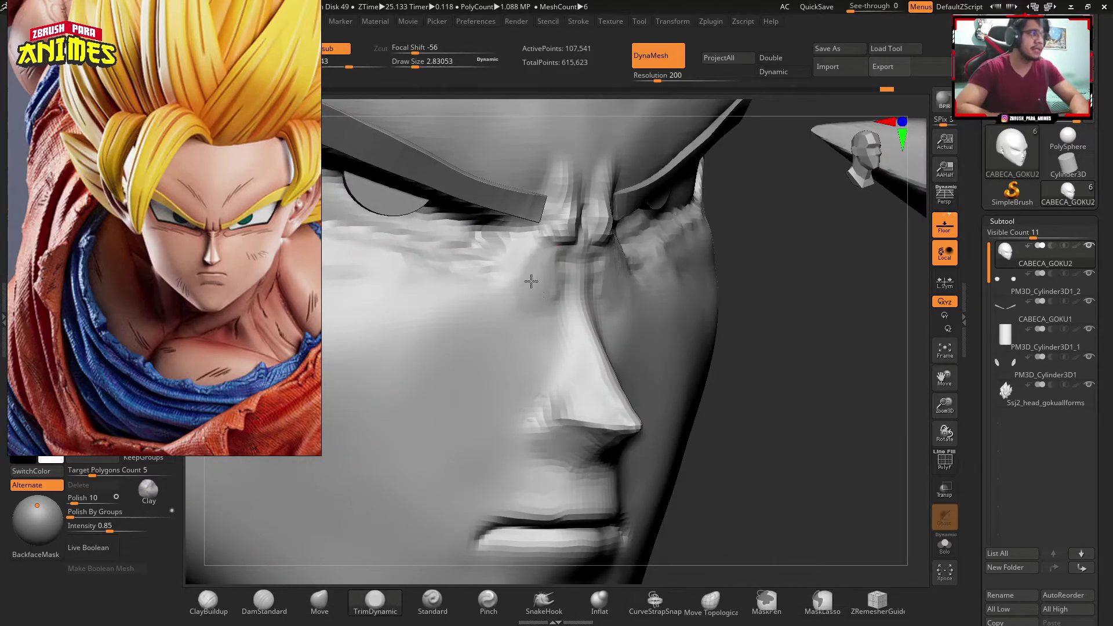
left_click_drag(529, 286, 534, 278)
right_click_drag(534, 278, 495, 365)
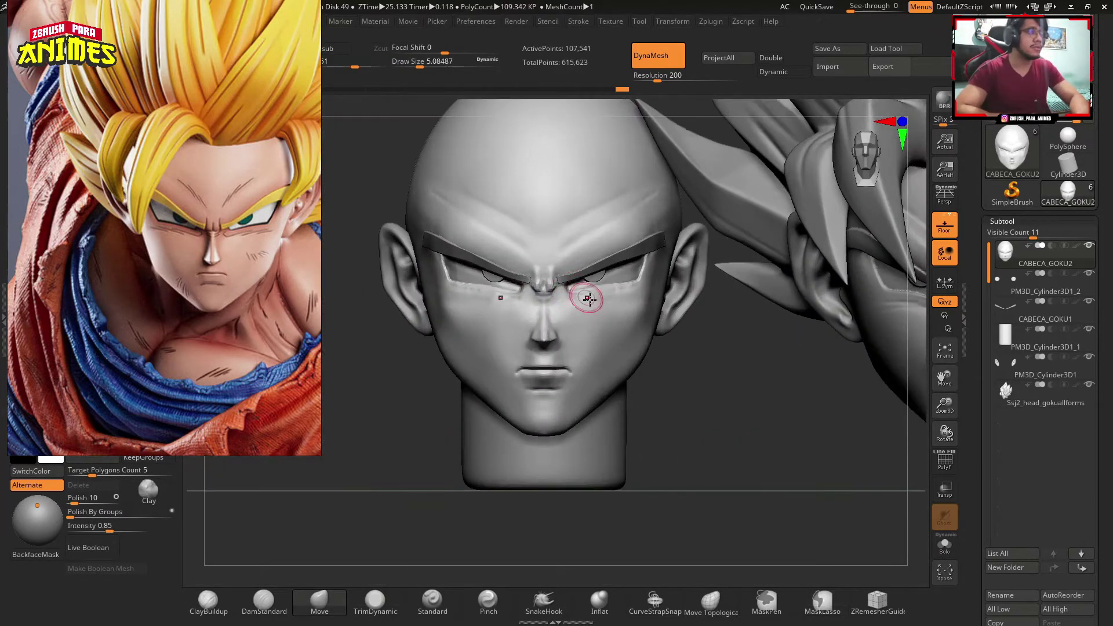
Merge all head subtools into one TPose1_CABECA_GOKU2 mesh with Transpose Master's TPoseMesh.
key("s")
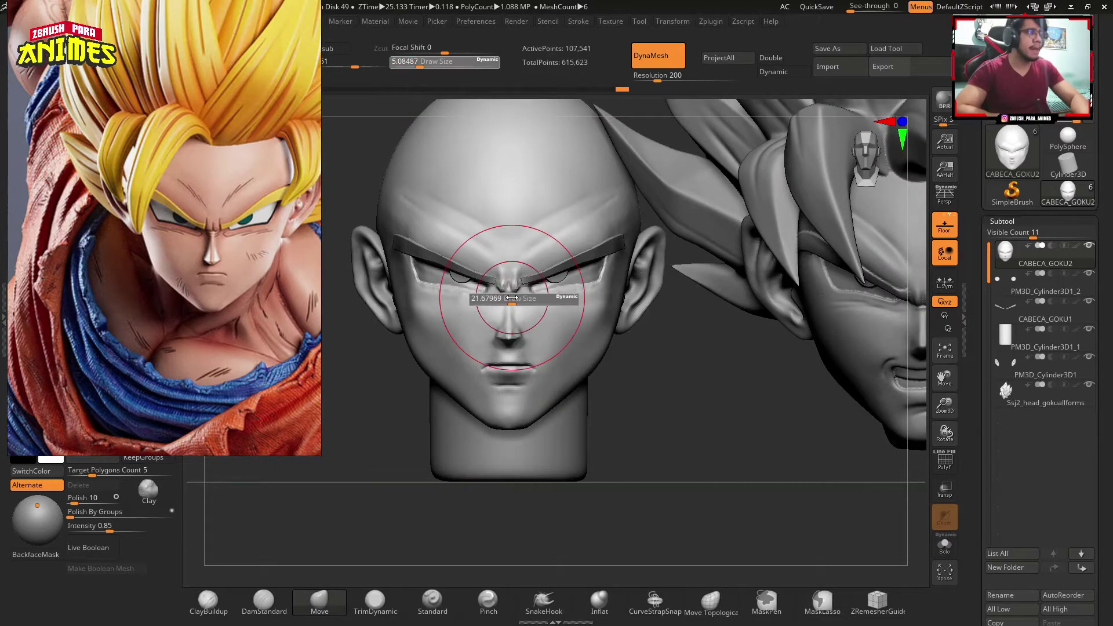
right_click_drag(555, 312, 588, 278, "alt")
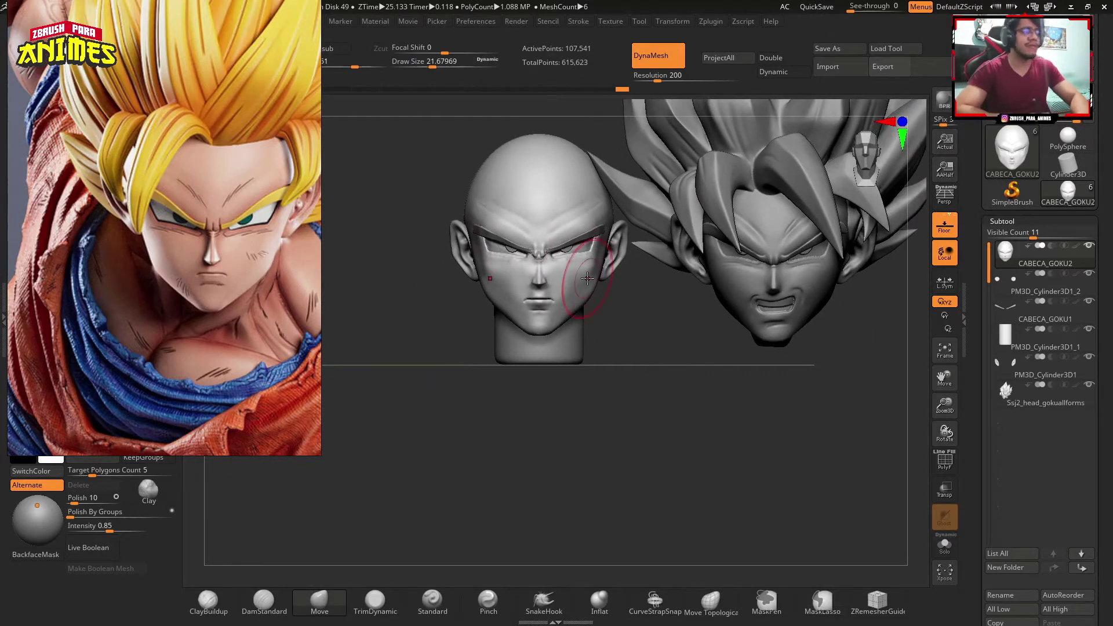
left_click(715, 23)
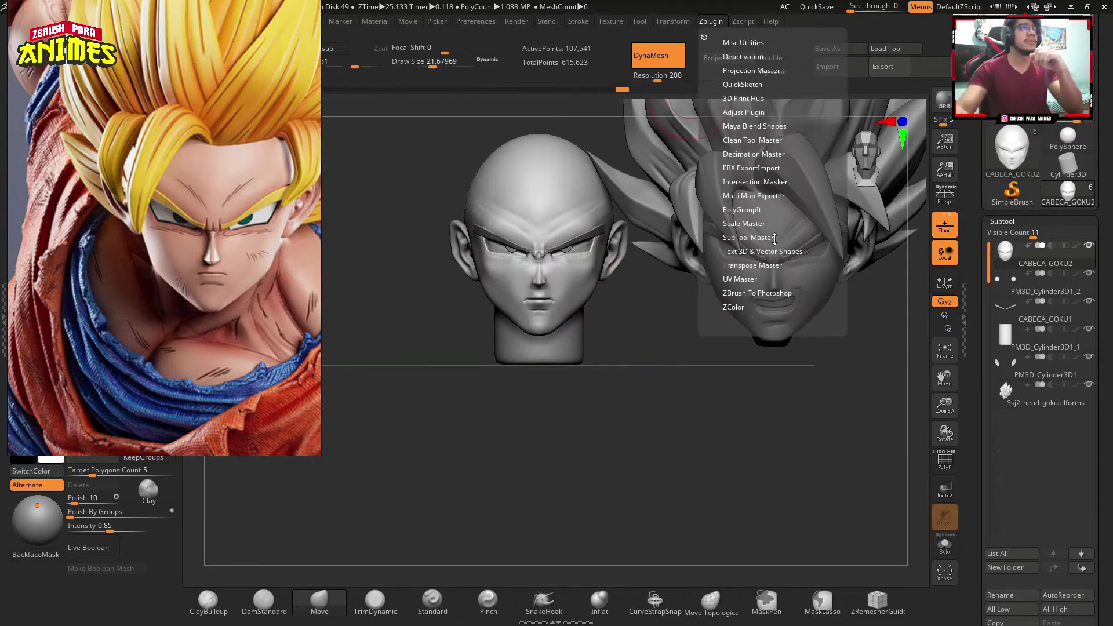
left_click(760, 265)
left_click(740, 284)
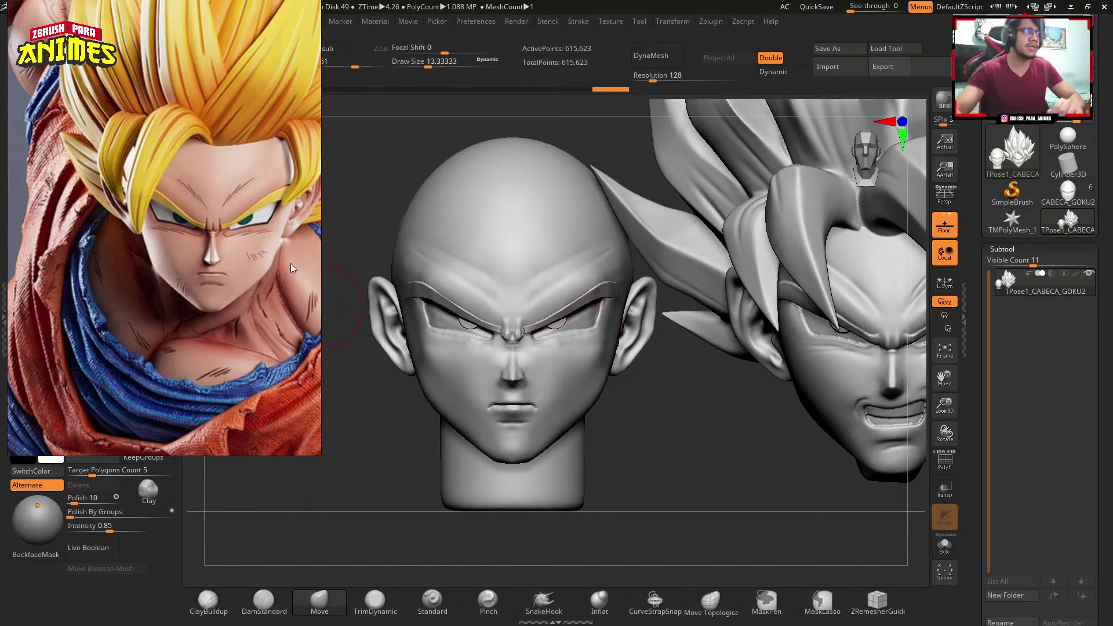
Shrink the PureRef reference image to a narrow strip at the side.
right_click(238, 343)
key("Escape")
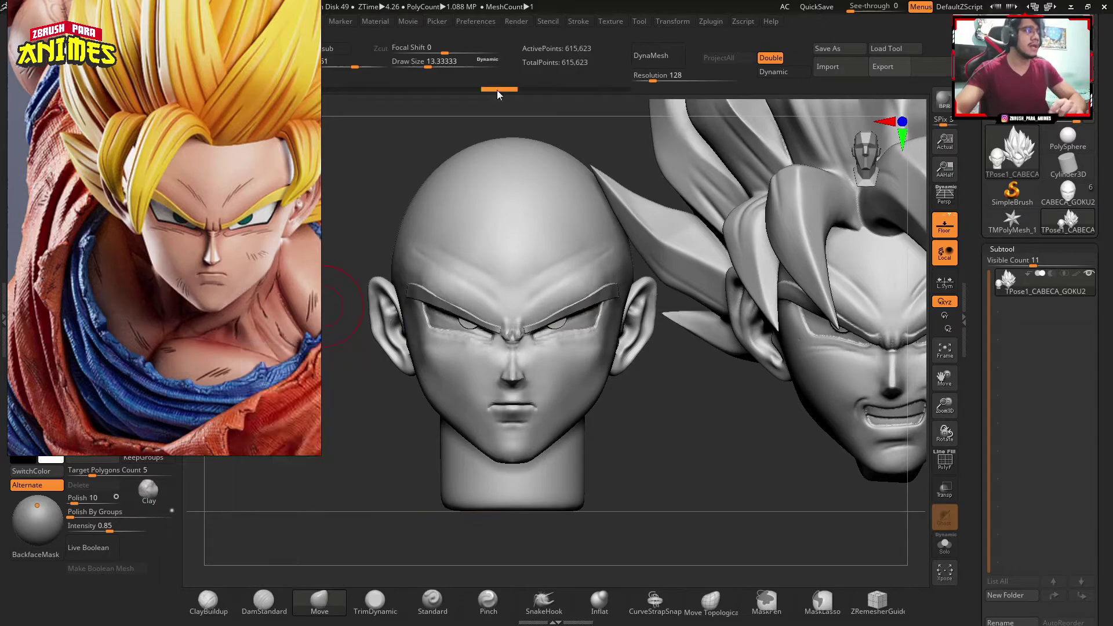
left_click_drag(322, 0, 145, 119)
Compare undo history step 7 against step 12 of 12, ending on the latest brow version.
left_click(205, 88)
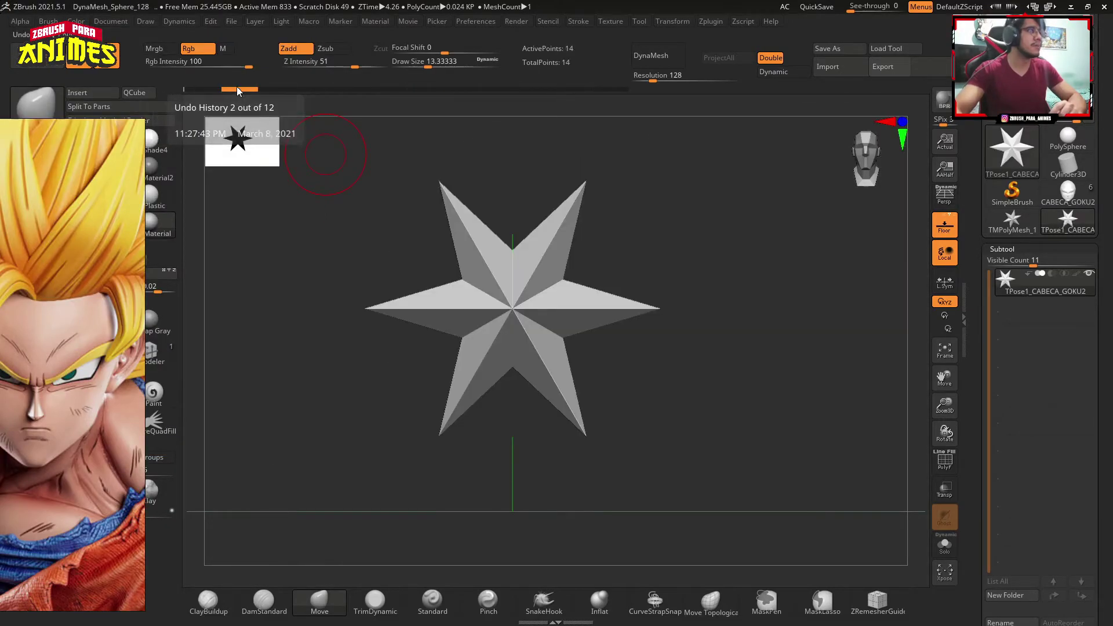
left_click(423, 88)
left_click(617, 89)
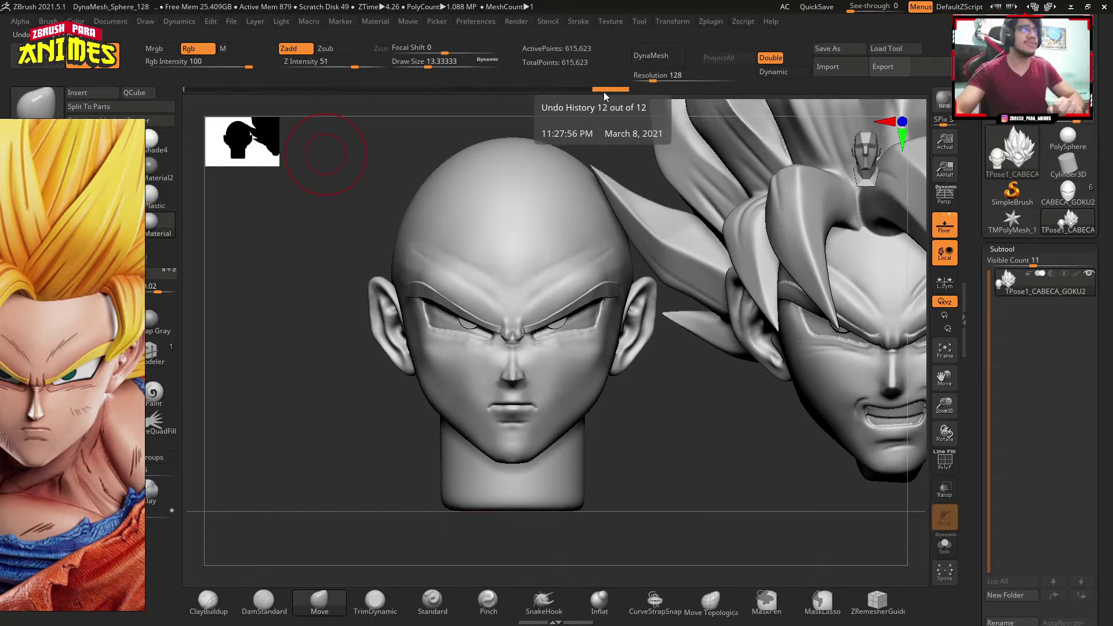
left_click(427, 89)
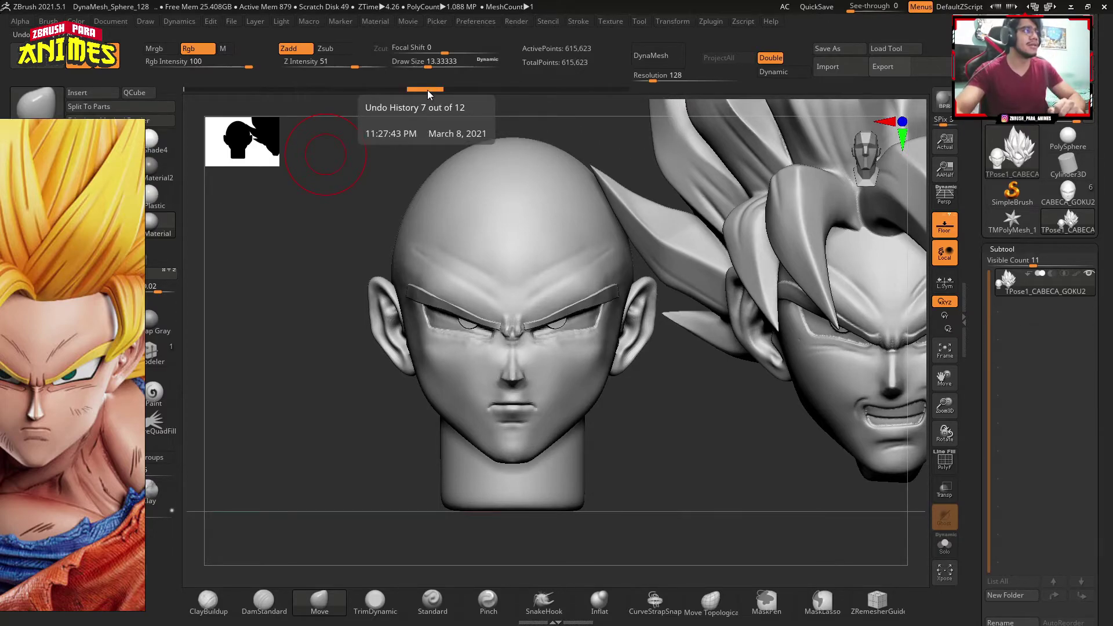
left_click(620, 90)
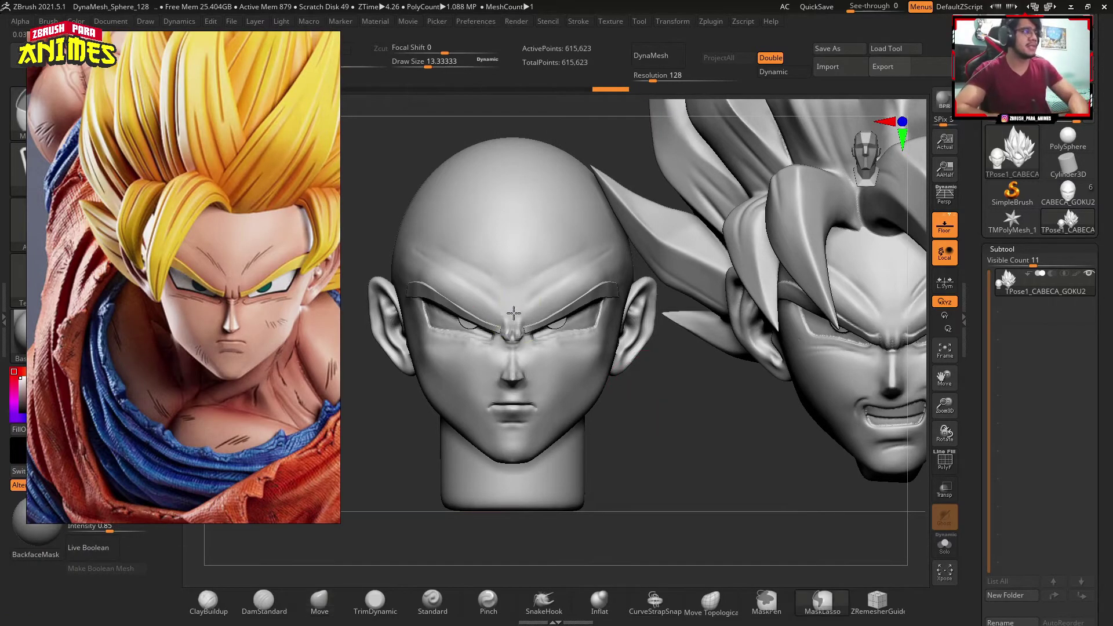
Set Draw Size to 3.52, sketch a red guide around the mouth, then clear it.
right_click_drag(696, 406, 580, 324, "ctrl")
key("s")
left_click_drag(581, 325, 584, 293)
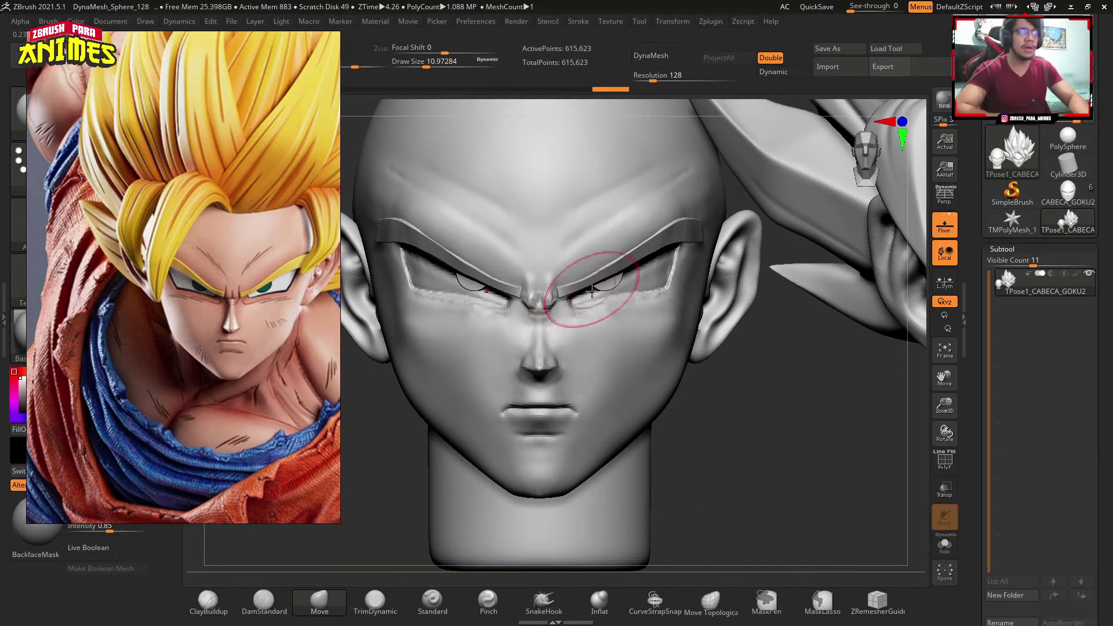
right_click_drag(658, 323, 571, 342)
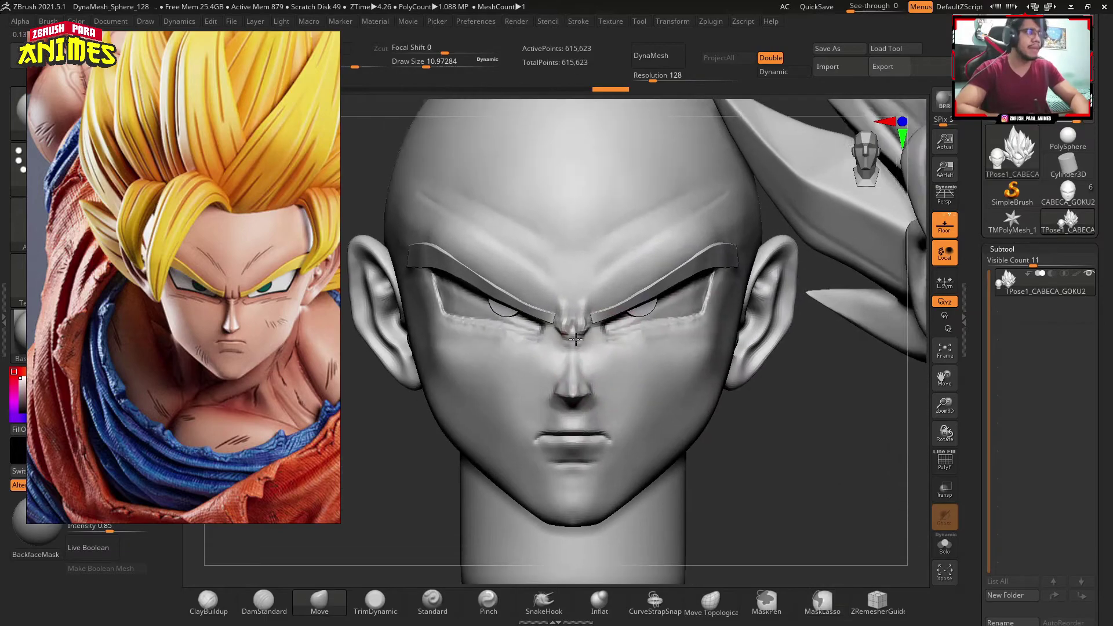
key("s")
left_click_drag(571, 342, 565, 344)
key("f")
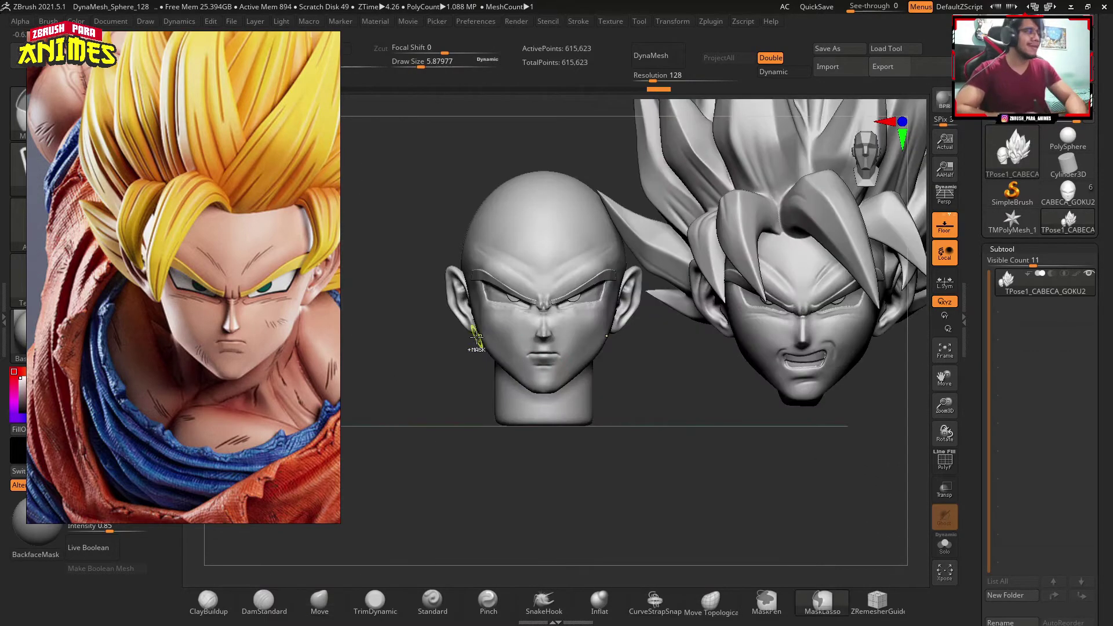
right_click_drag(545, 325, 539, 371, "ctrl")
key("s")
left_click_drag(539, 372, 538, 373)
left_click(539, 372)
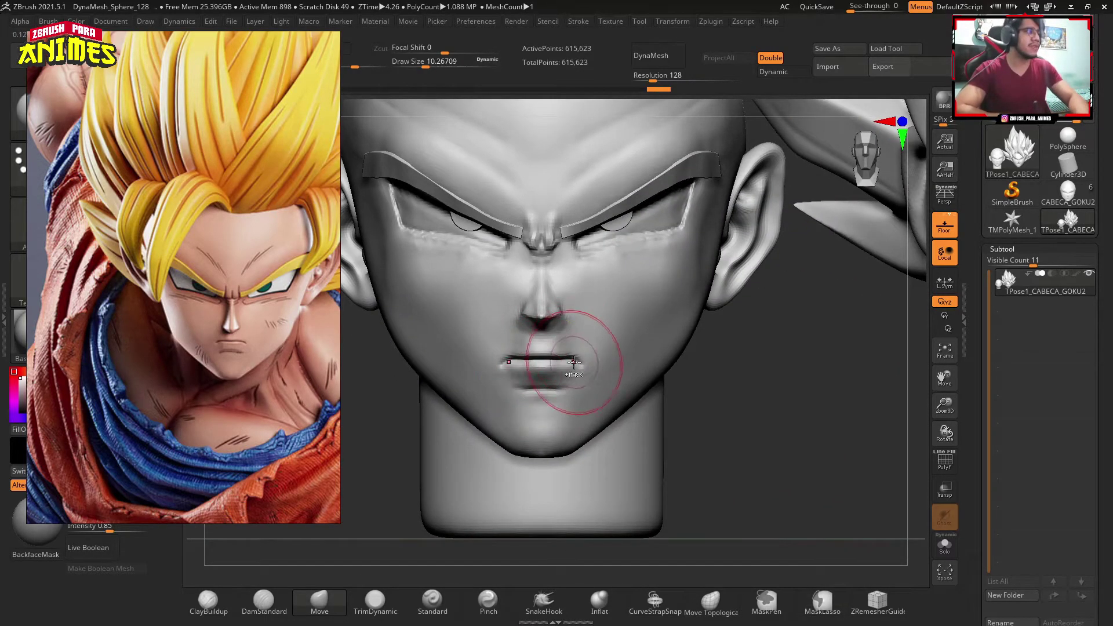
right_click_drag(567, 348, 550, 370, "ctrl")
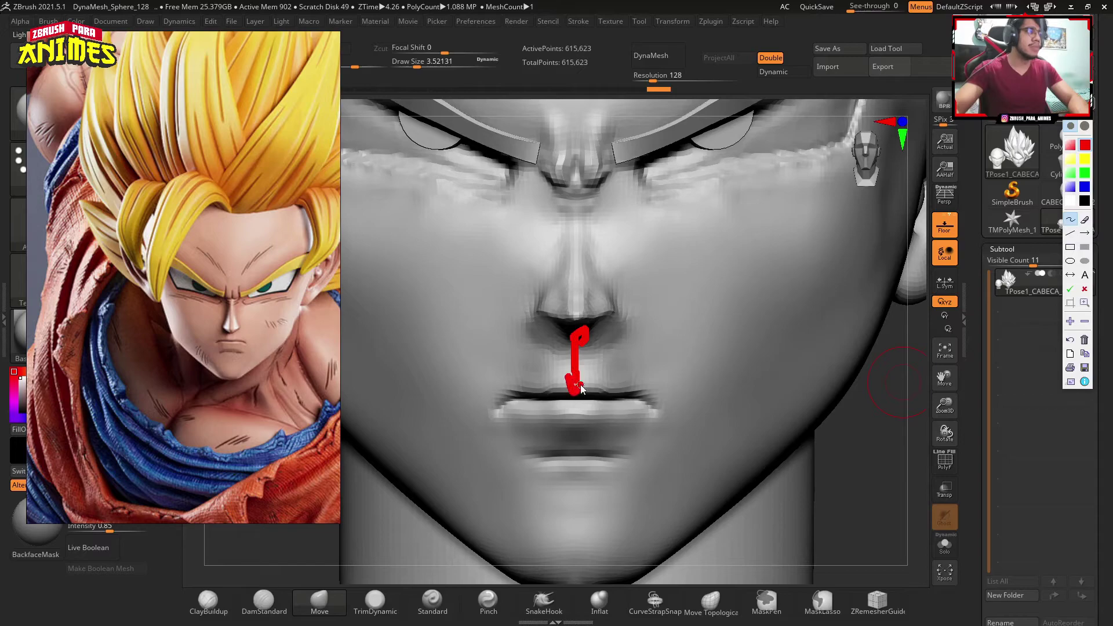
left_click(1100, 74)
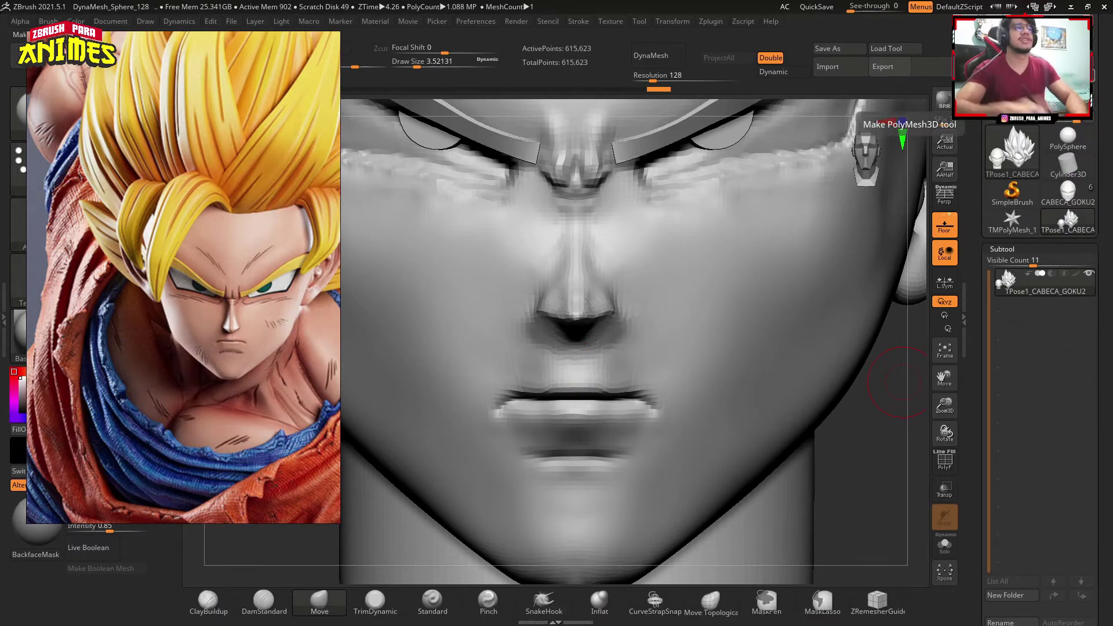
mouse_move(613, 353)
right_mouse_down("ctrl")
mouse_move(534, 272)
mouse_move(510, 368)
mouse_move(472, 311)
right_mouse_up("ctrl")
Reshape the cheeks and lower face with a larger Move brush.
key("b")
key("m")
key("v")
key("bracketright")
key("bracketright")
right_click_drag(543, 319, 498, 314, "ctrl")
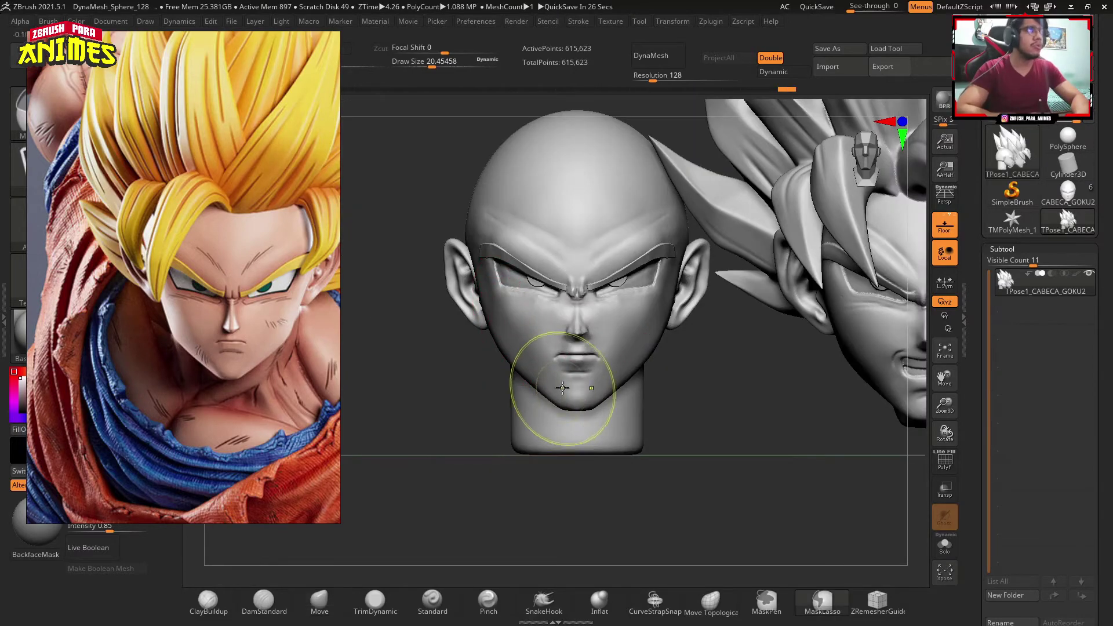
right_click_drag(560, 398, 678, 97, "ctrl")
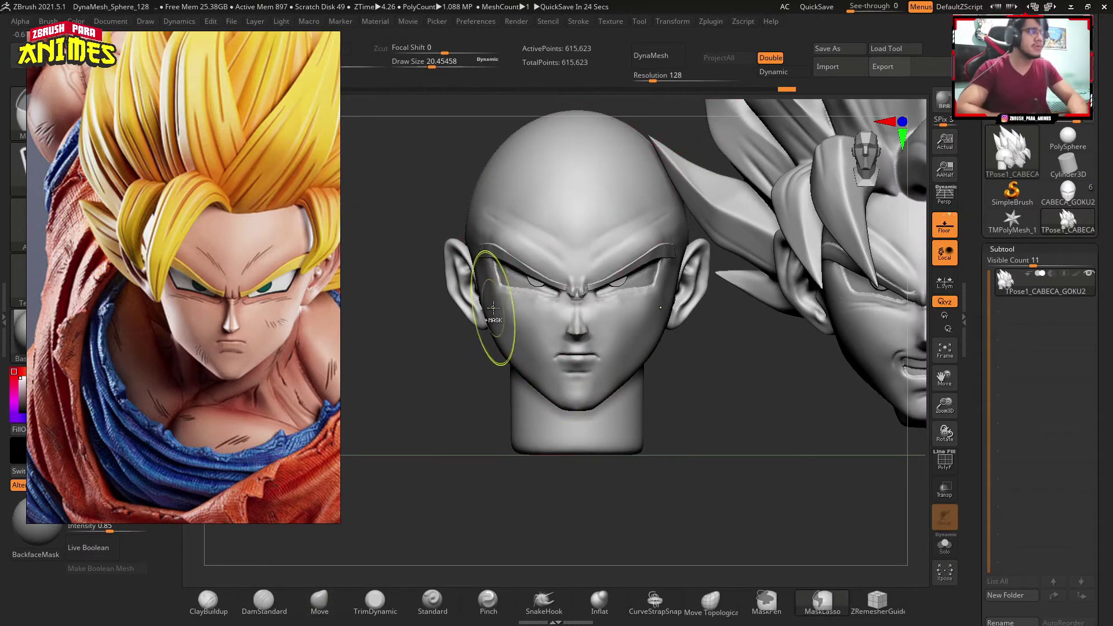
right_click_drag(518, 310, 460, 387, "ctrl")
right_click_drag(551, 293, 632, 307, "alt")
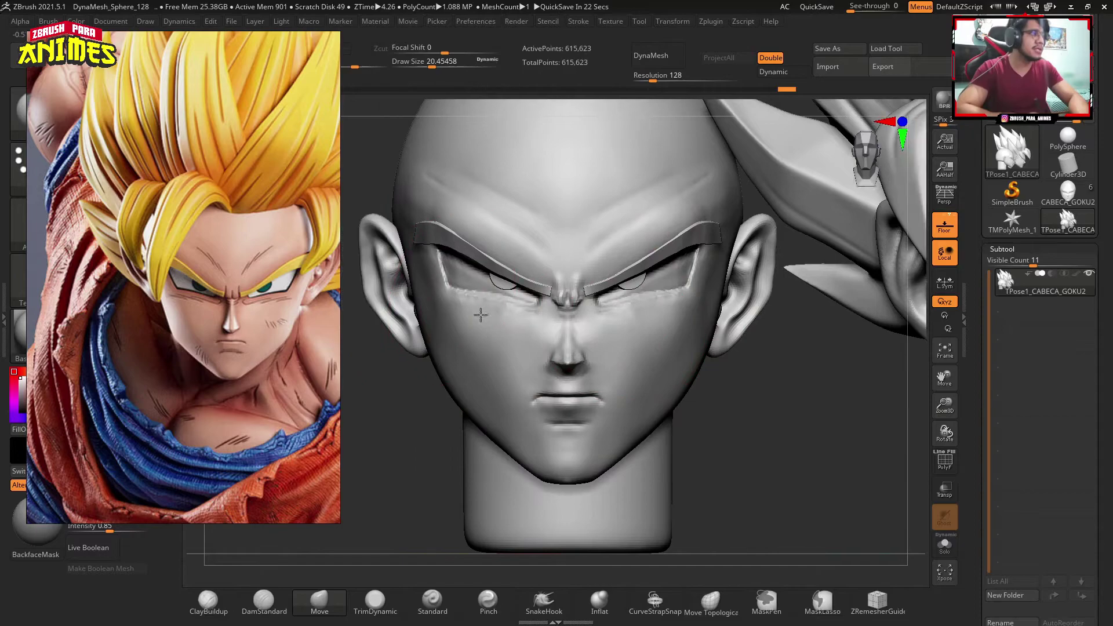
key("s")
left_click_drag(405, 316, 413, 316)
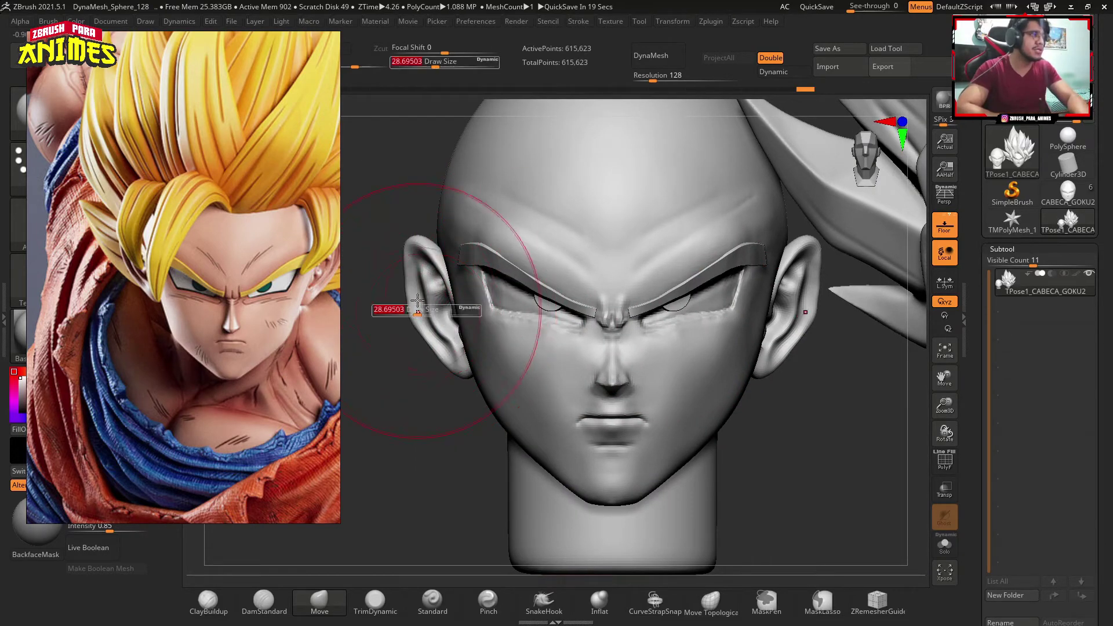
right_click_drag(406, 316, 430, 254)
mouse_move(455, 331)
right_mouse_down("ctrl")
mouse_move(634, 311)
mouse_move(635, 326)
mouse_move(507, 255)
mouse_move(520, 323)
mouse_move(580, 324)
mouse_move(654, 228)
mouse_move(574, 339)
mouse_move(618, 313)
right_mouse_up("ctrl")
Pinch the lip corners and jaw with the Pinch brush, checking profile and front views.
key("b")
key("p")
key("i")
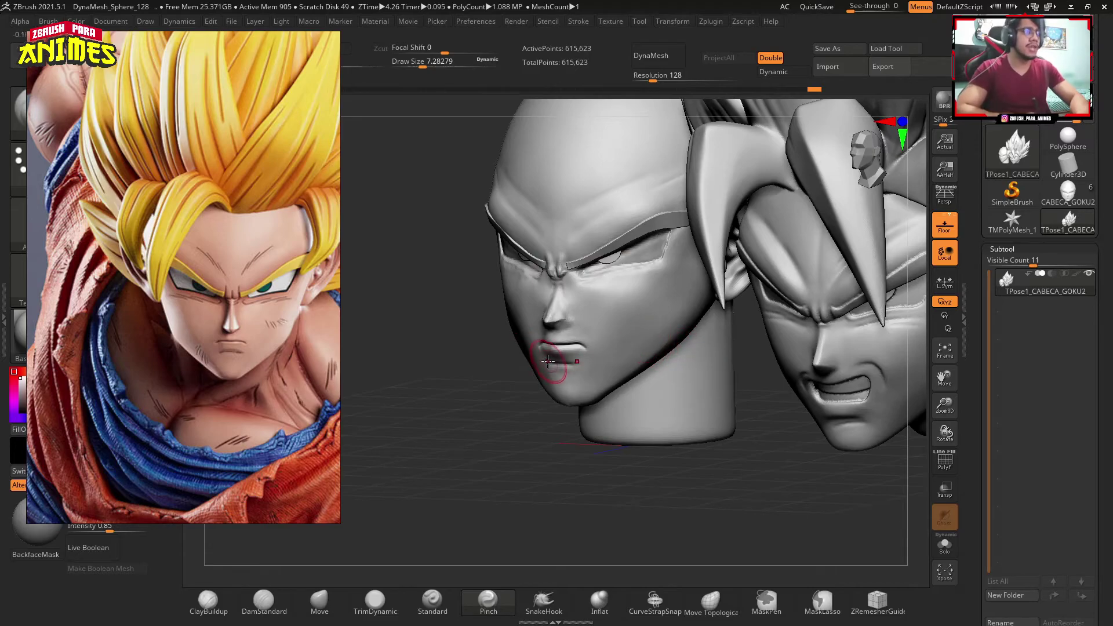
left_click_drag(486, 331, 646, 367)
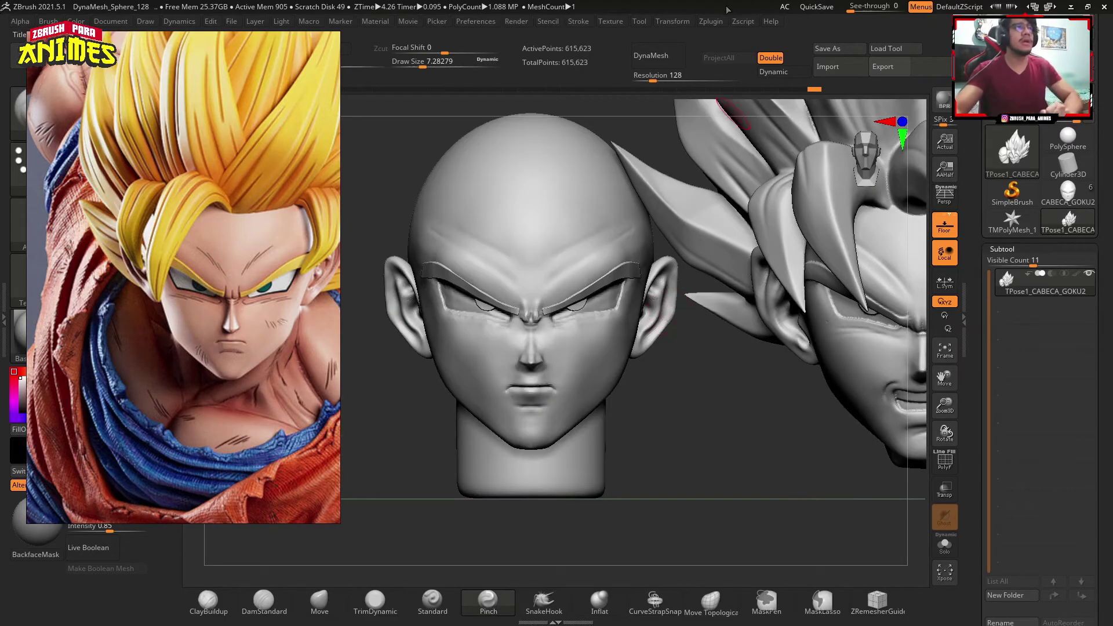
Transfer the posing mesh edits back to the original subtools with Transpose Master's TPose>SubT.
left_click(711, 23)
left_click(800, 281)
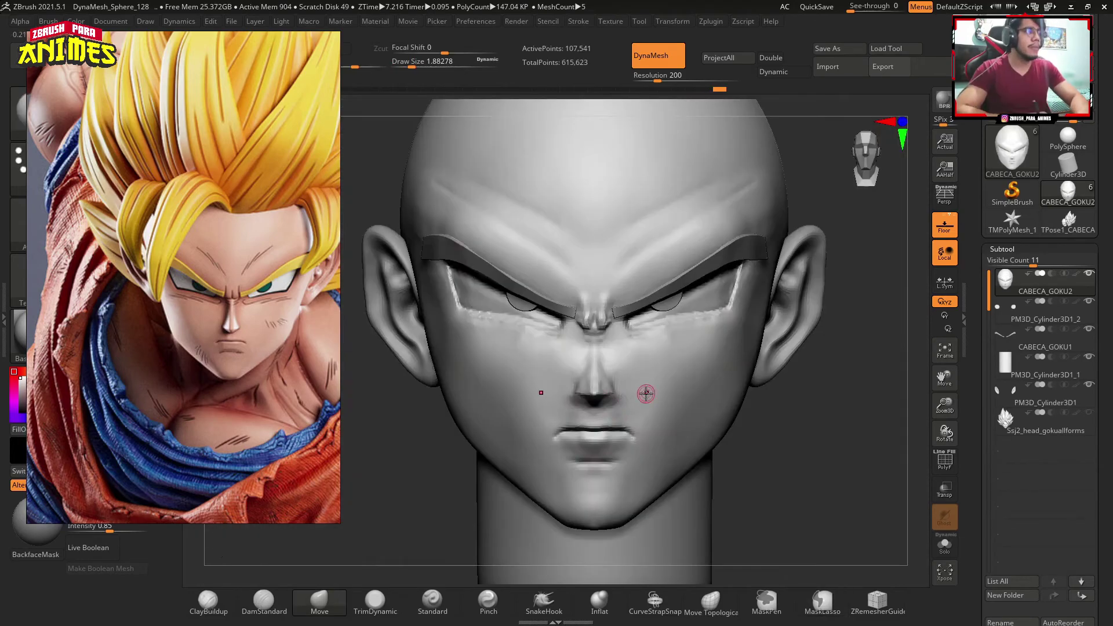
right_click_drag(646, 393, 734, 340, "alt")
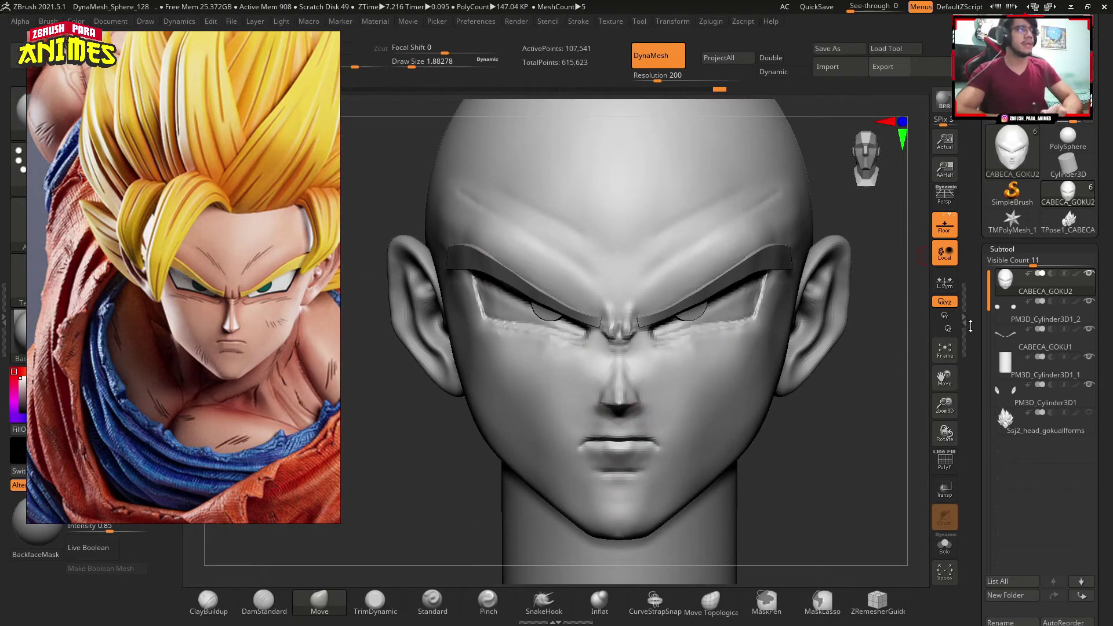